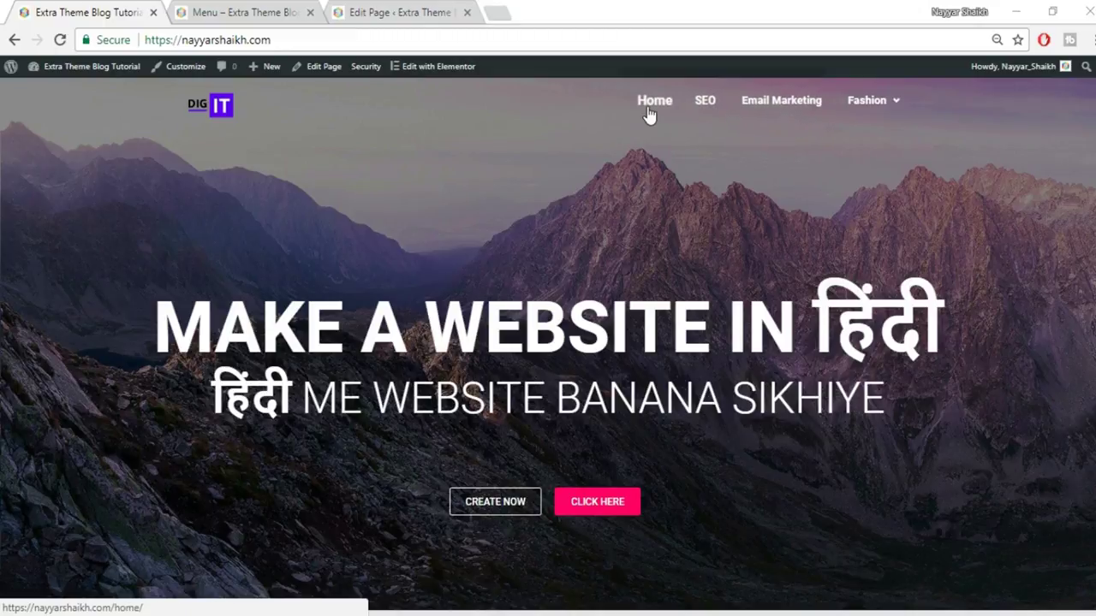
- Examine the finished navigation menus on the home page and the Menu page, including the Fashion submenu and the mobile hamburger menu
mouse_move(878, 116)
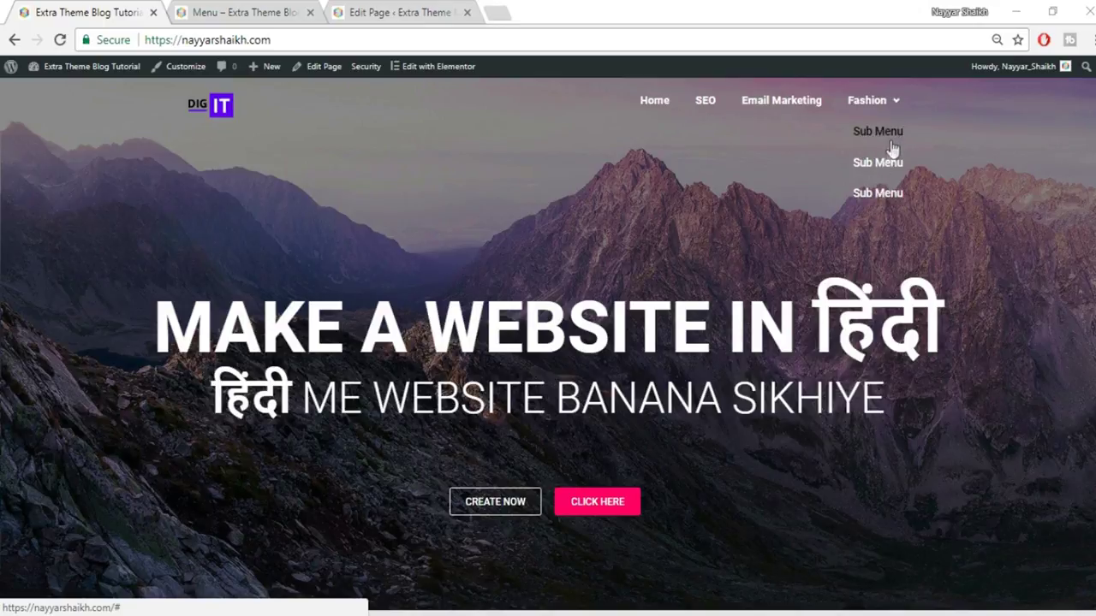
left_click(268, 13)
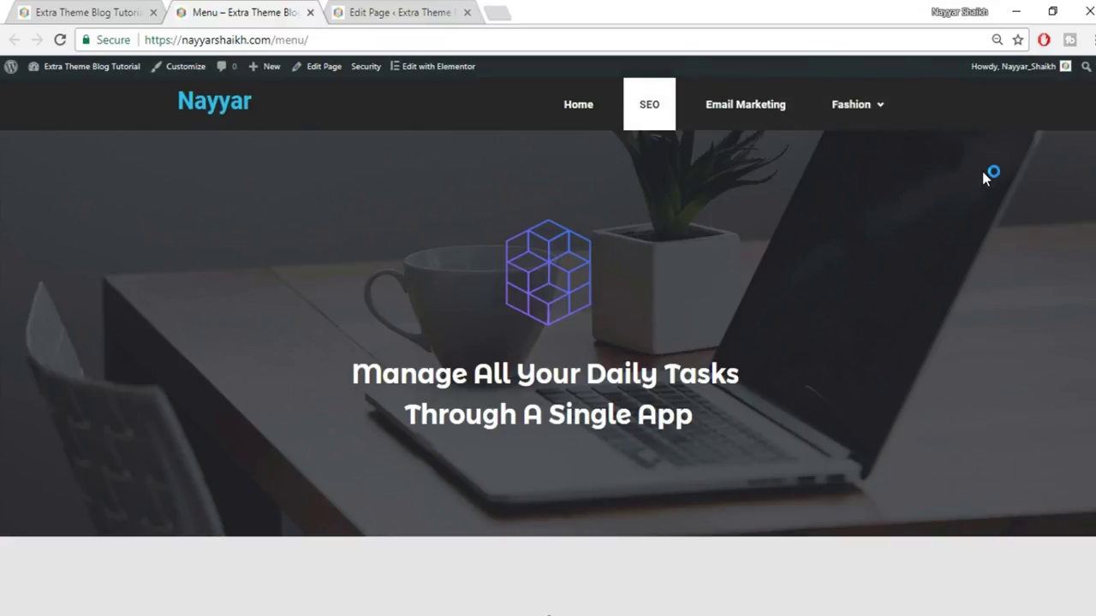
key("ctrl+shift+i")
left_click(330, 206)
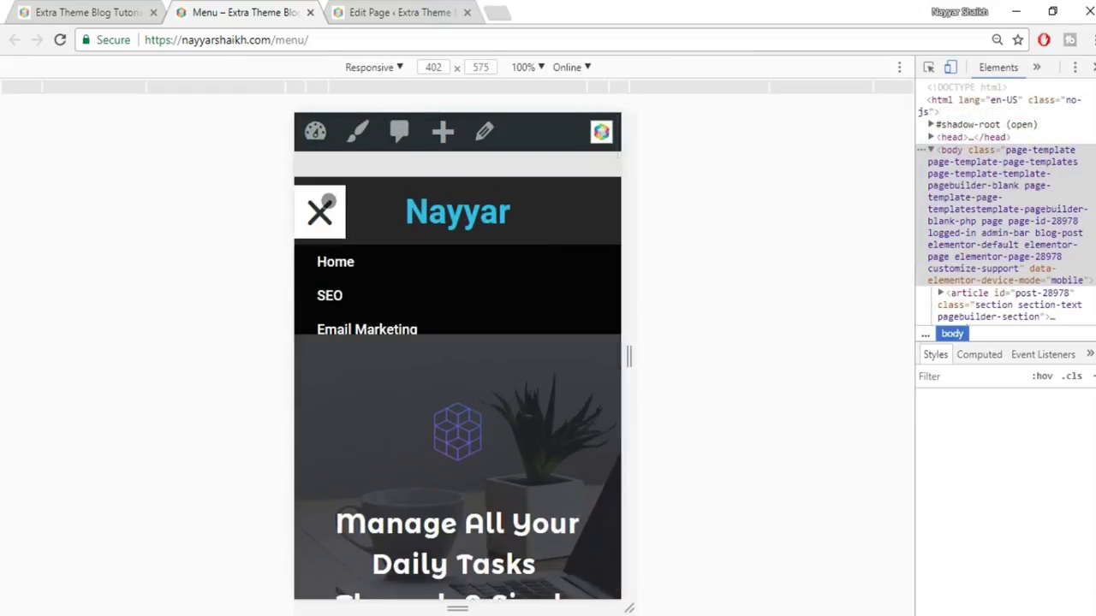
left_click(331, 213)
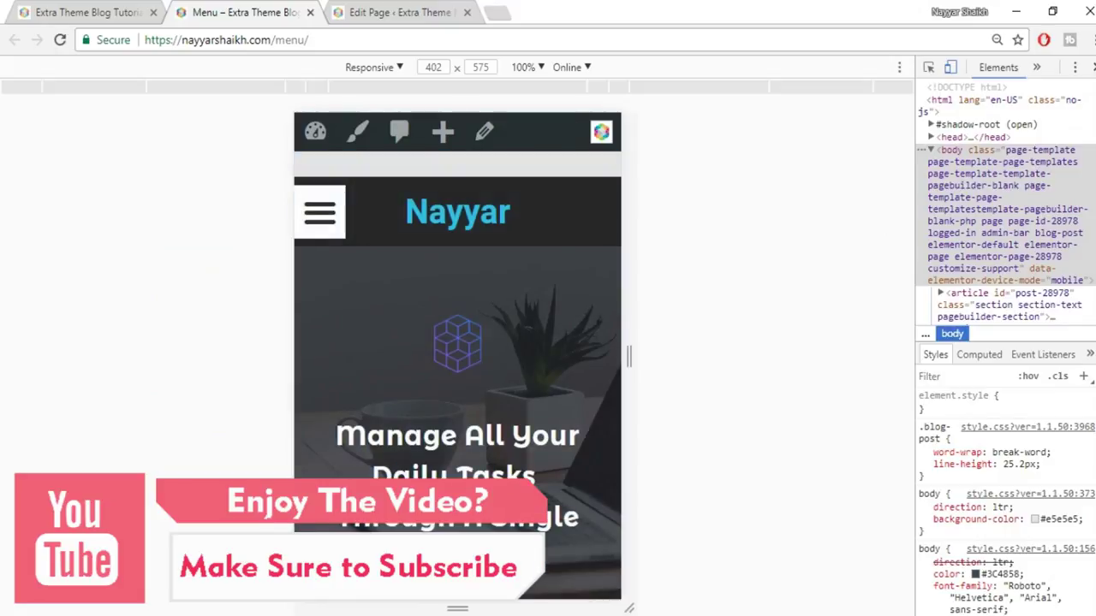
left_click(1090, 67)
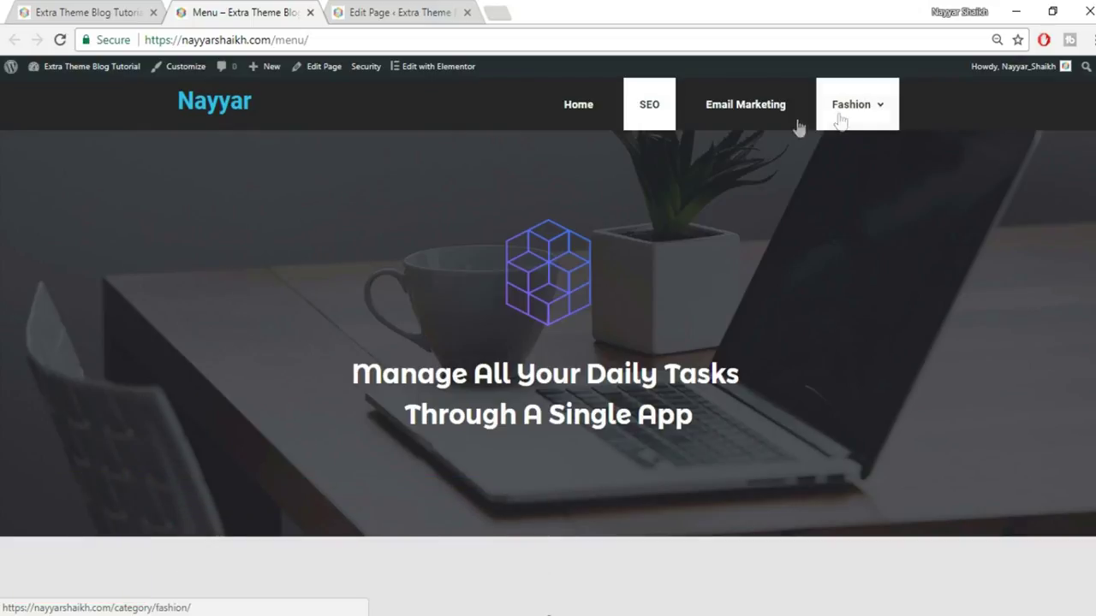
left_click(77, 8)
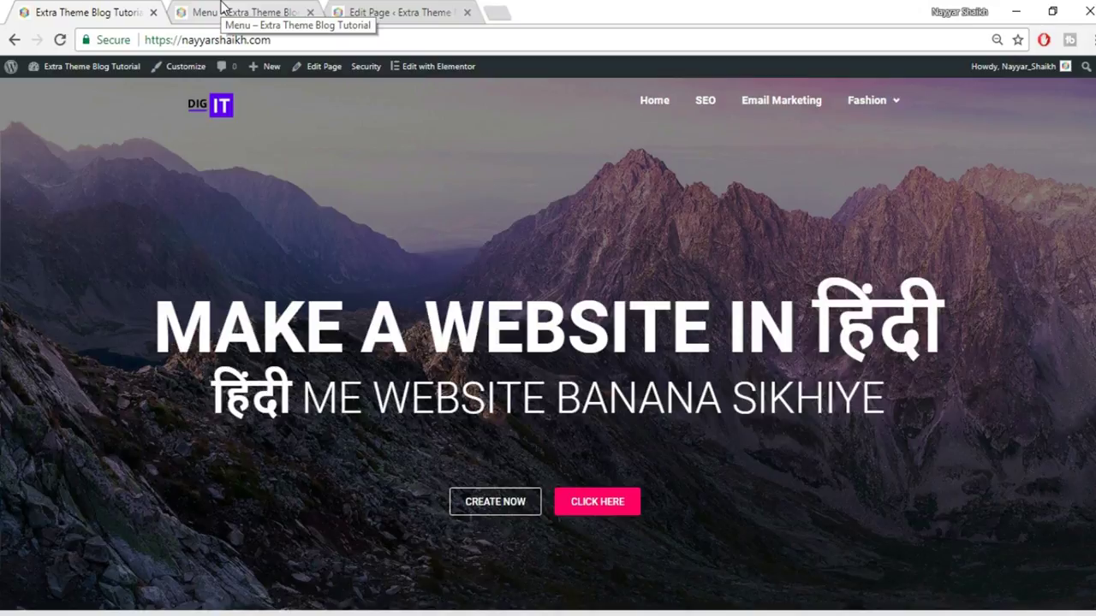
- Set the Tutorial page's template to Page Builder Blank and open the page for editing with Elementor
left_click(390, 10)
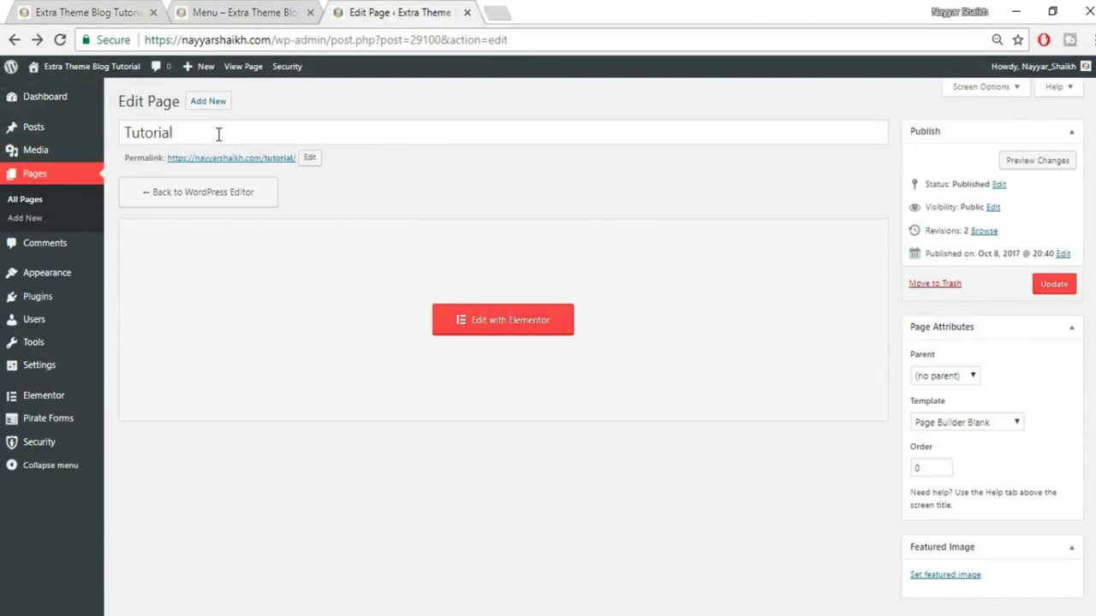
left_click(985, 425)
left_click(970, 477)
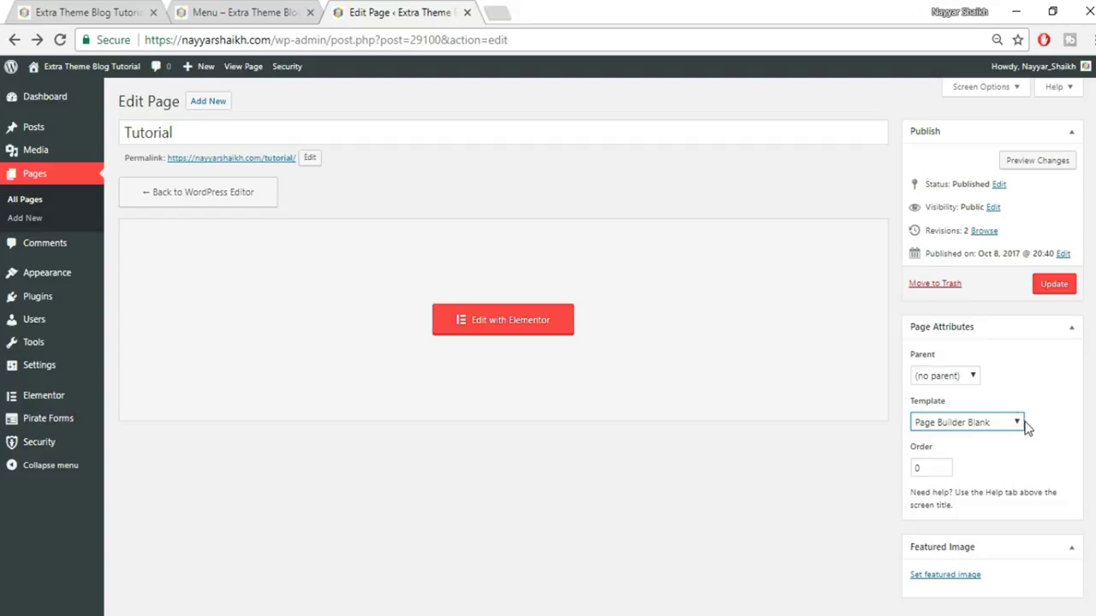
left_click(528, 330)
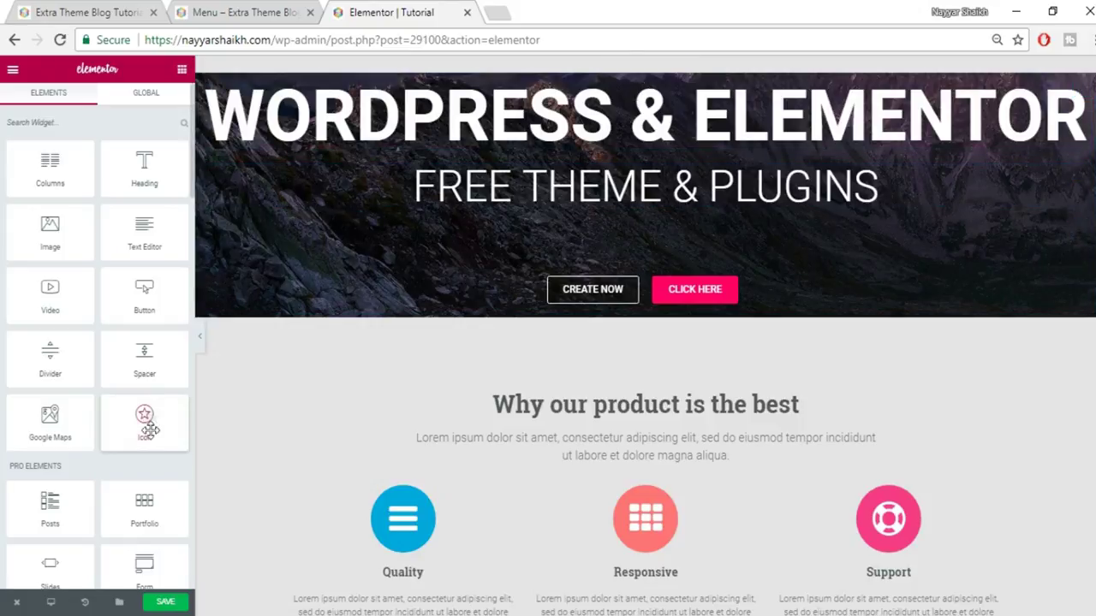
- Add a Nav Menu widget above the hero section's large heading and assign the Main menu to it
scroll(154, 418, "down", 1)
scroll(180, 418, "down", 1)
left_click_drag(144, 501, 588, 119)
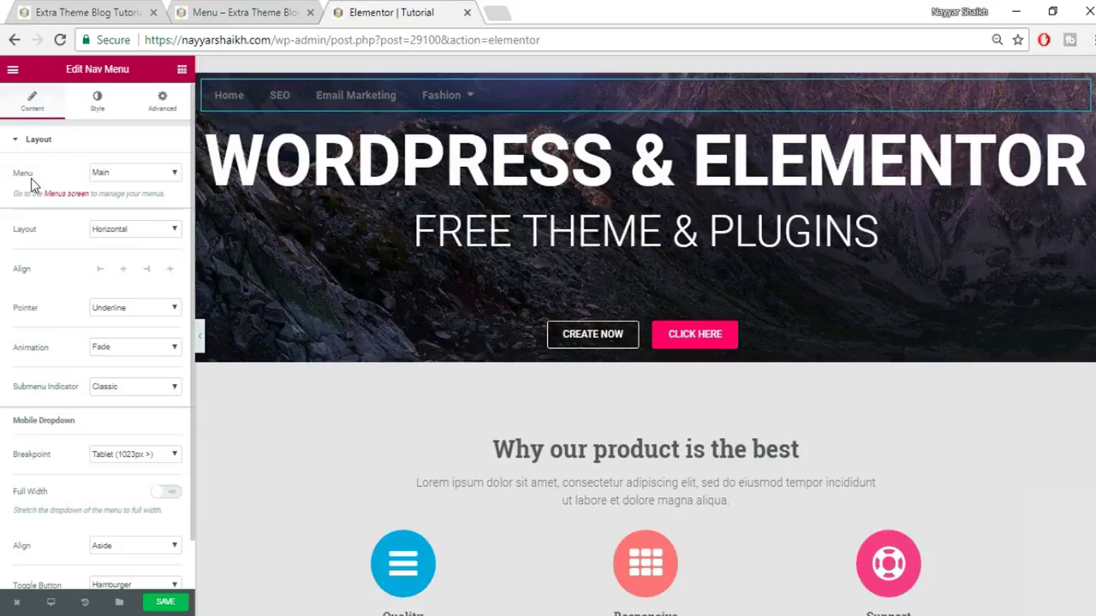
left_click(129, 174)
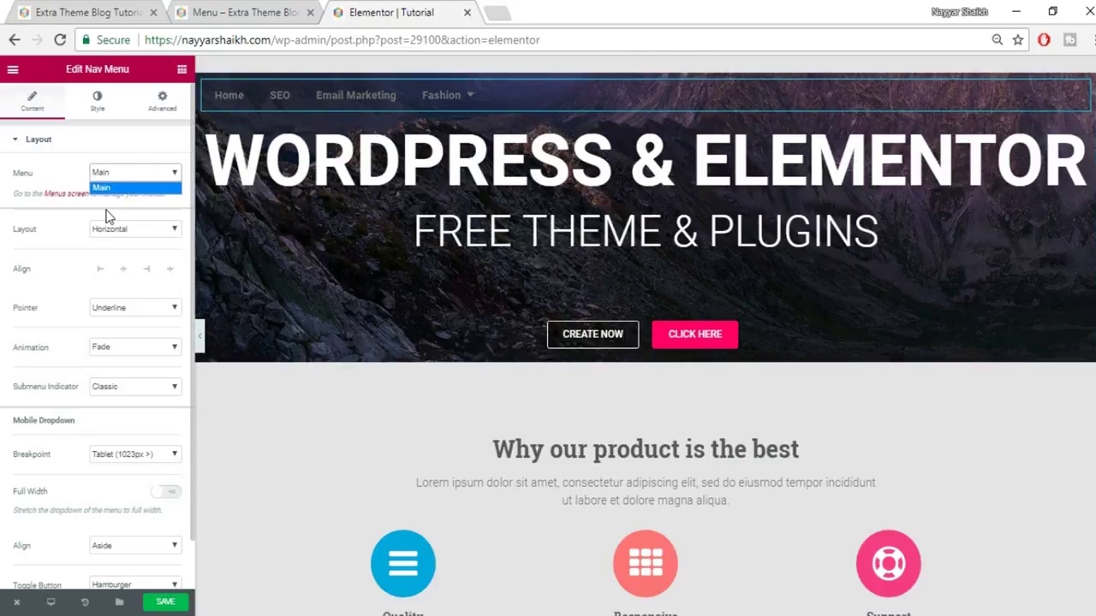
left_click(121, 189)
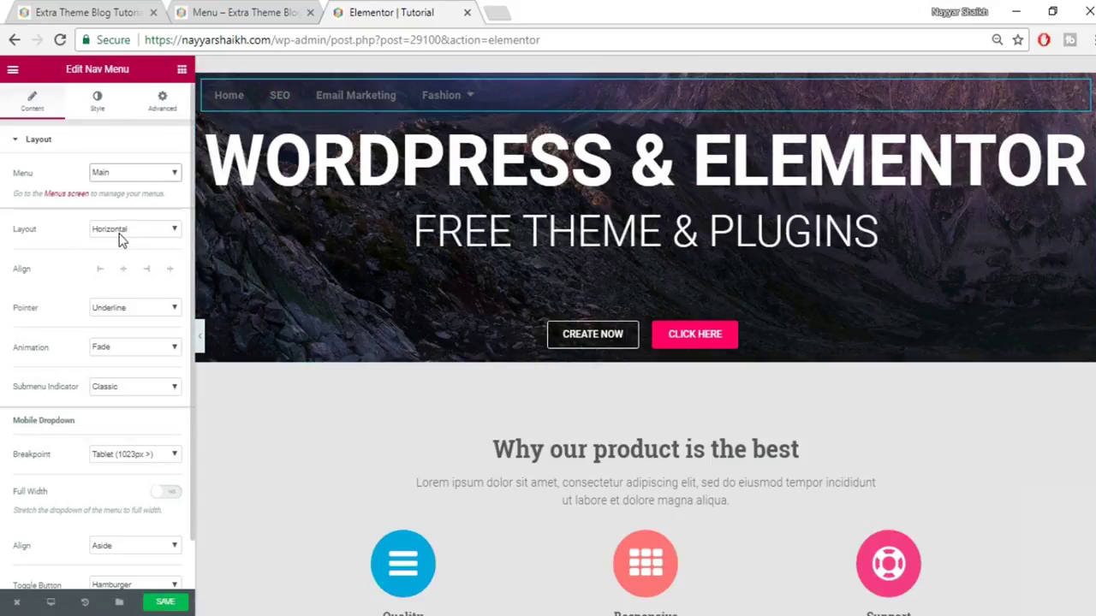
- Try the Vertical and Dropdown layouts on the nav menu and set the layout back to Horizontal
left_click(151, 232)
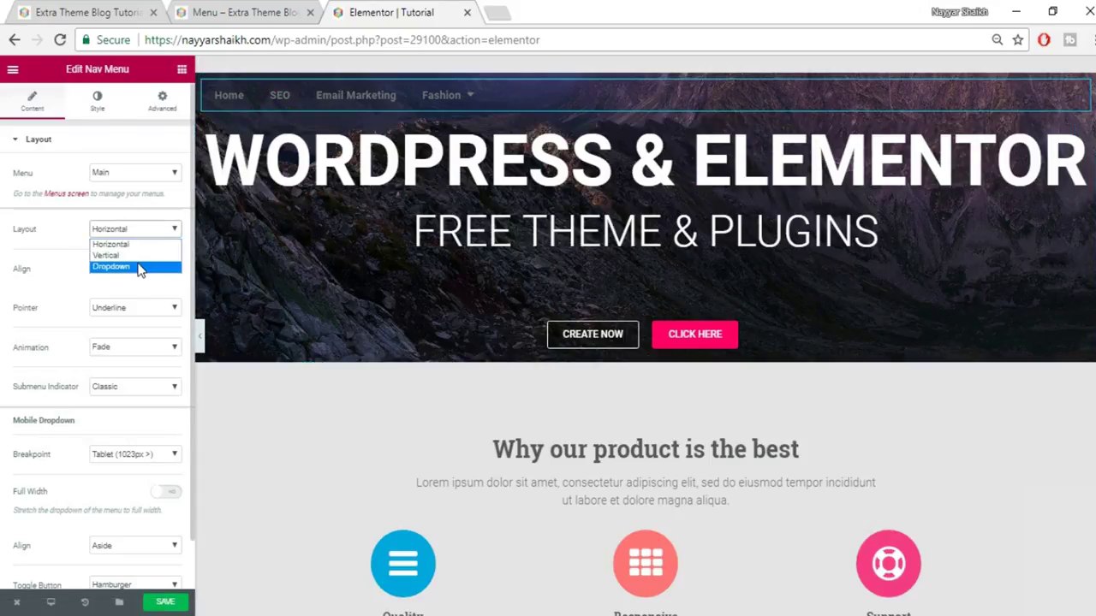
left_click(141, 261)
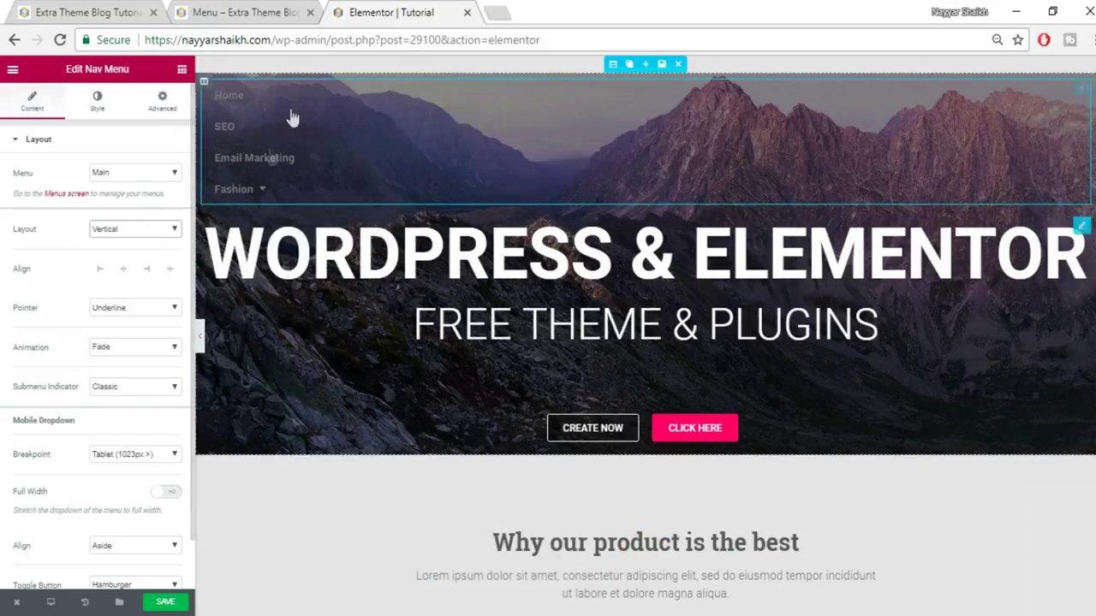
left_click(115, 229)
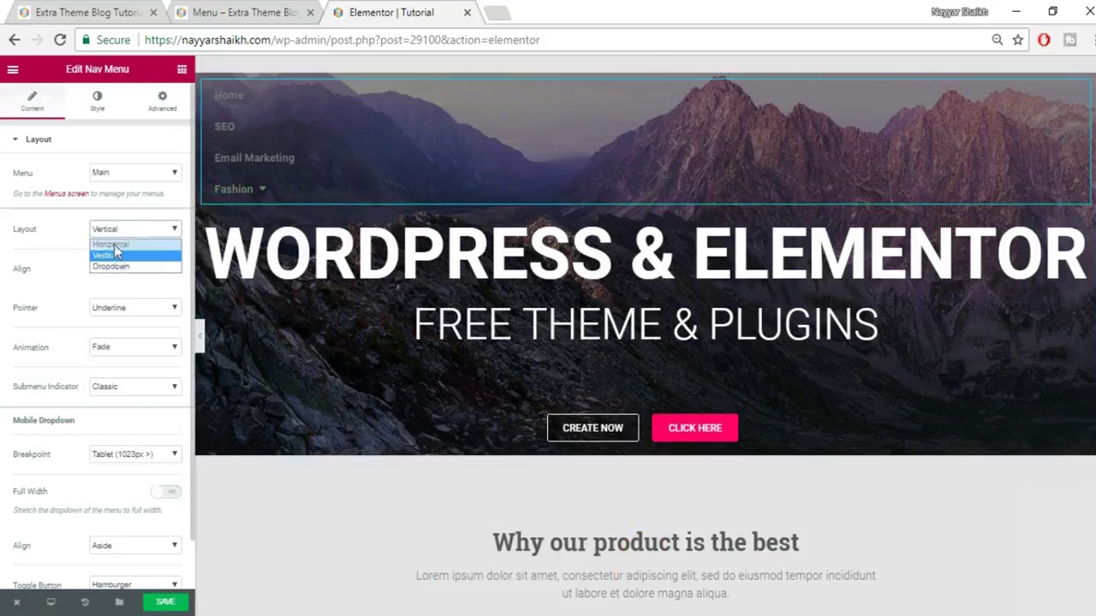
left_click(127, 268)
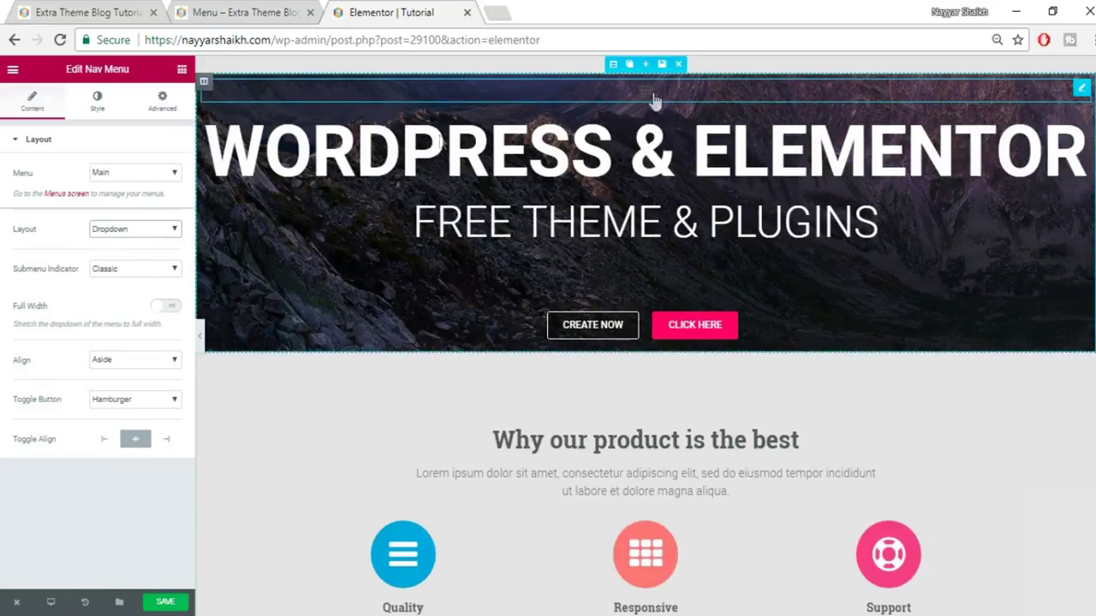
left_click(155, 238)
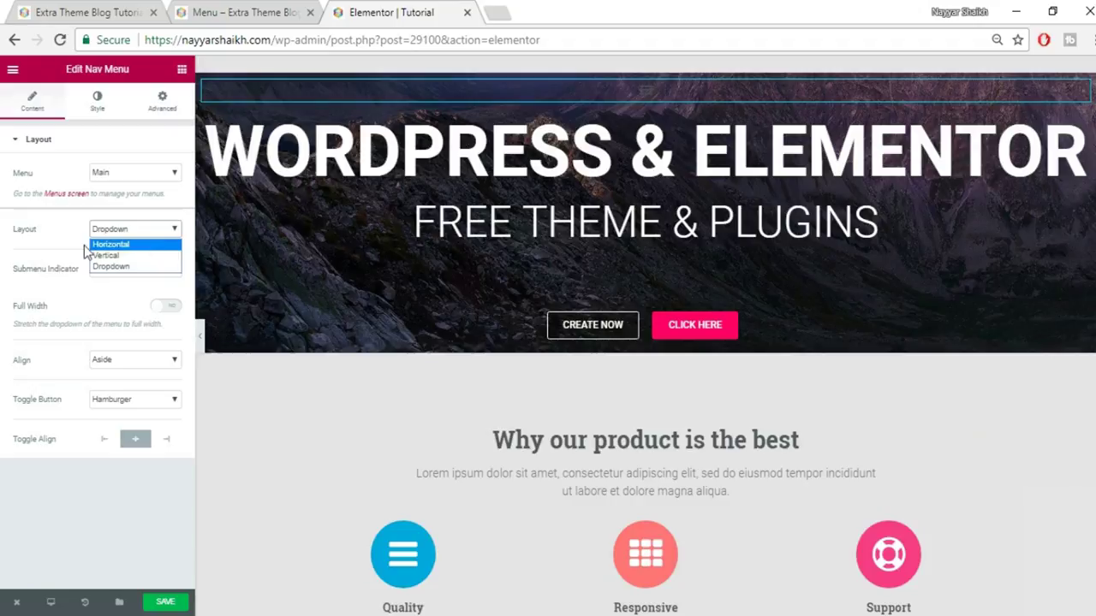
left_click(130, 246)
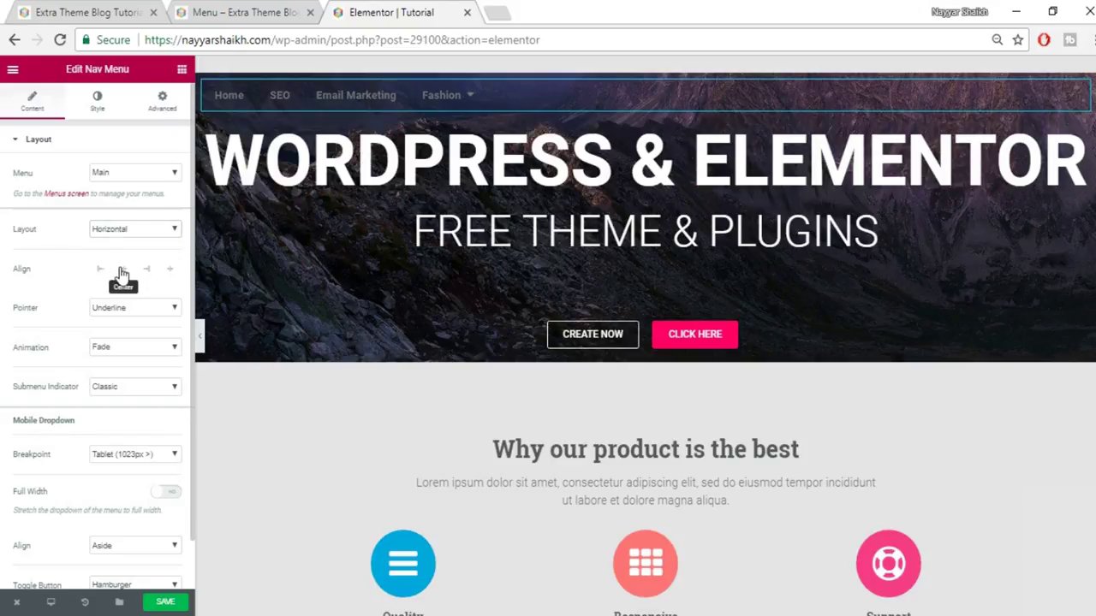
- Compare the left, center, right and stretched alignments of the nav menu and set it to Right
left_click(123, 270)
left_click(147, 273)
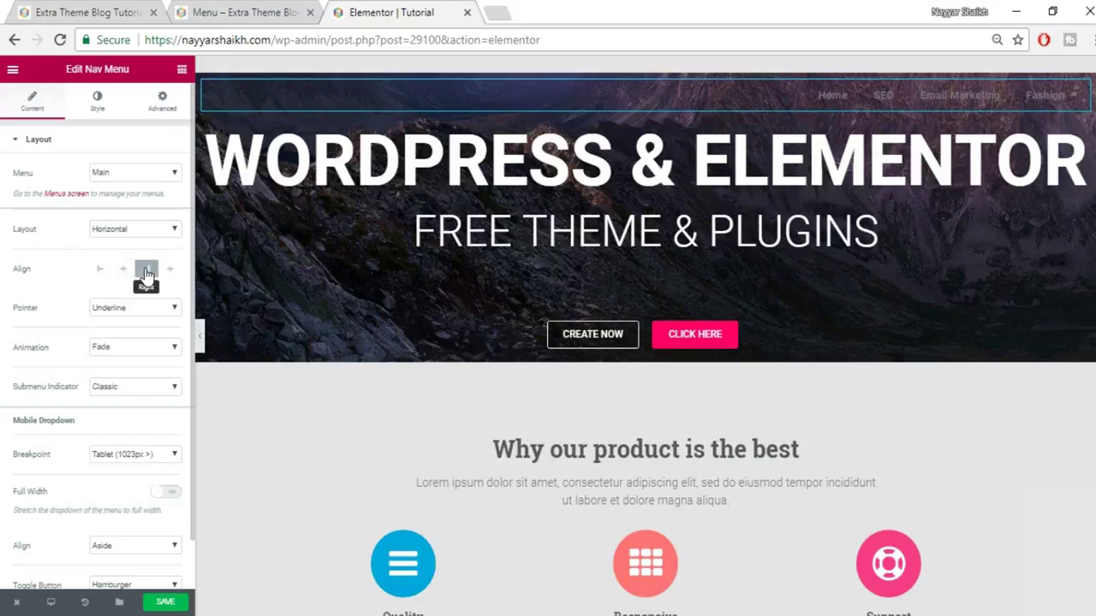
left_click(100, 272)
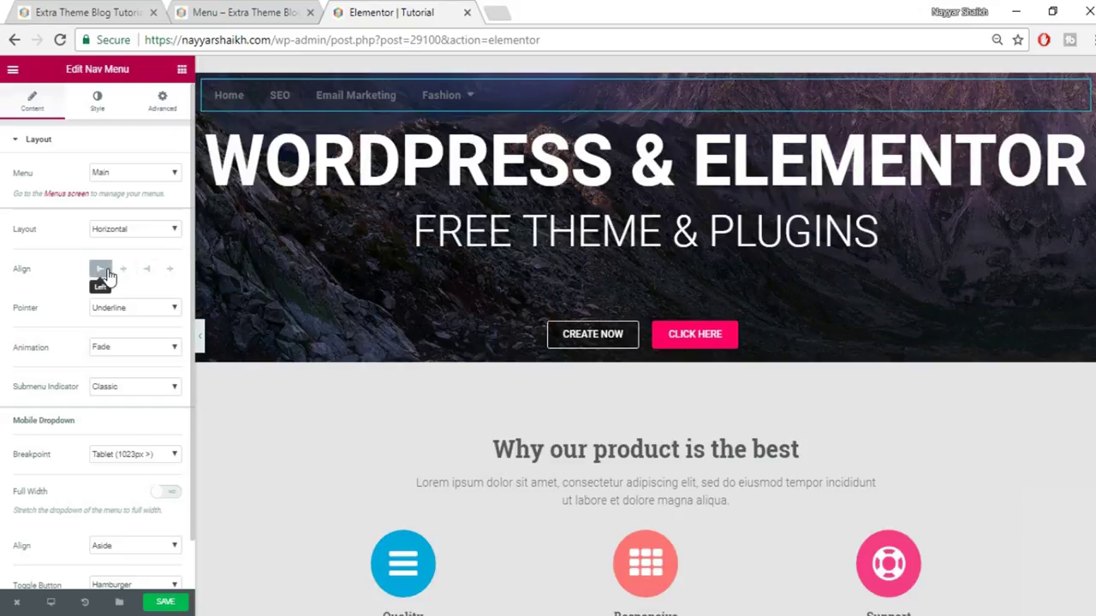
left_click(126, 272)
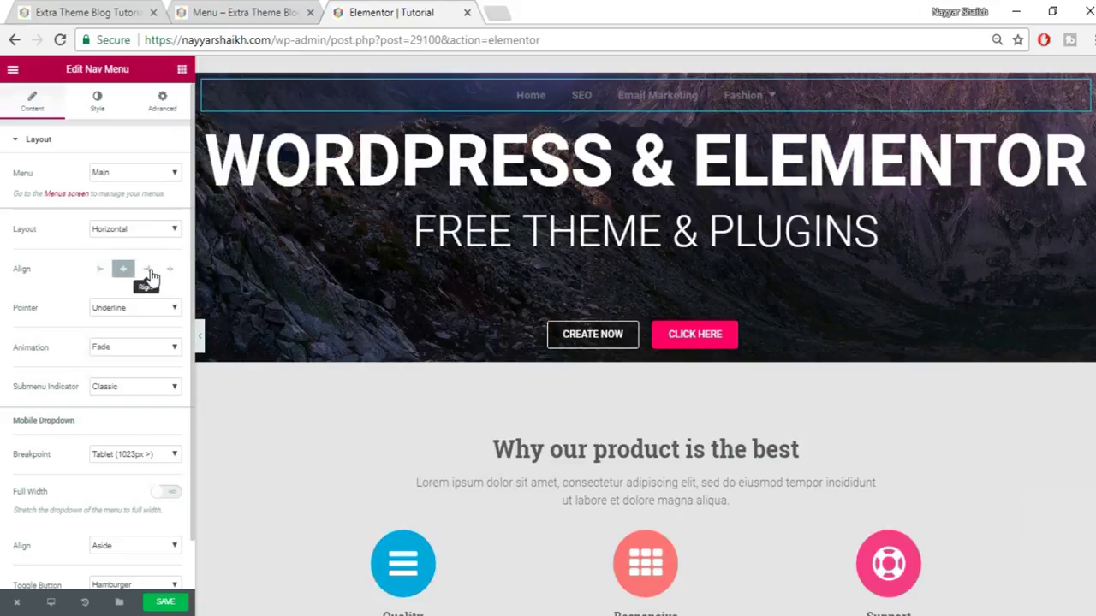
left_click(147, 273)
left_click(168, 271)
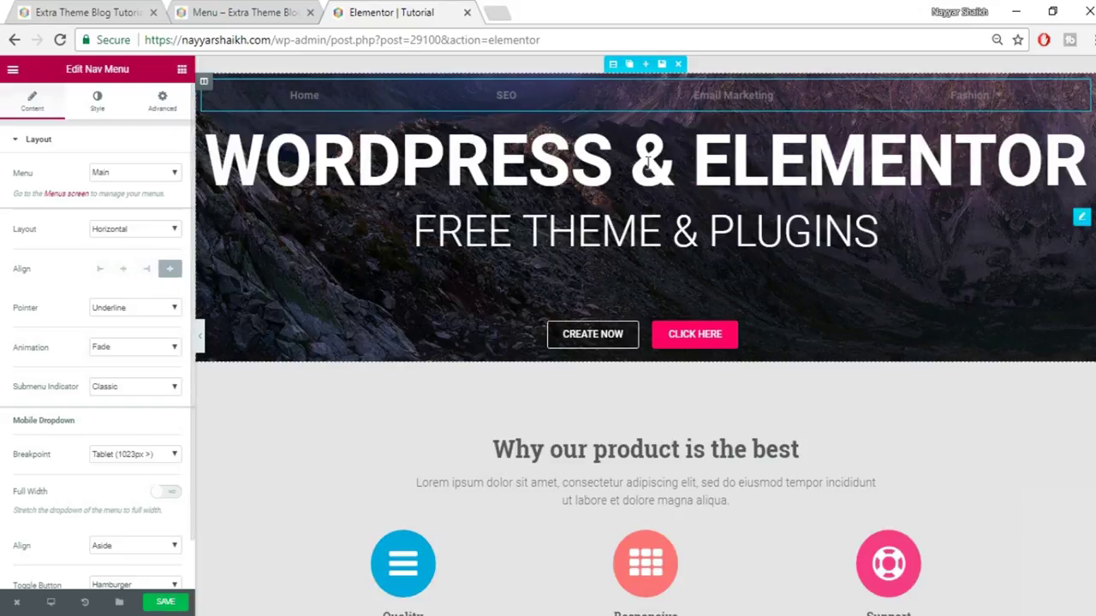
left_click(147, 272)
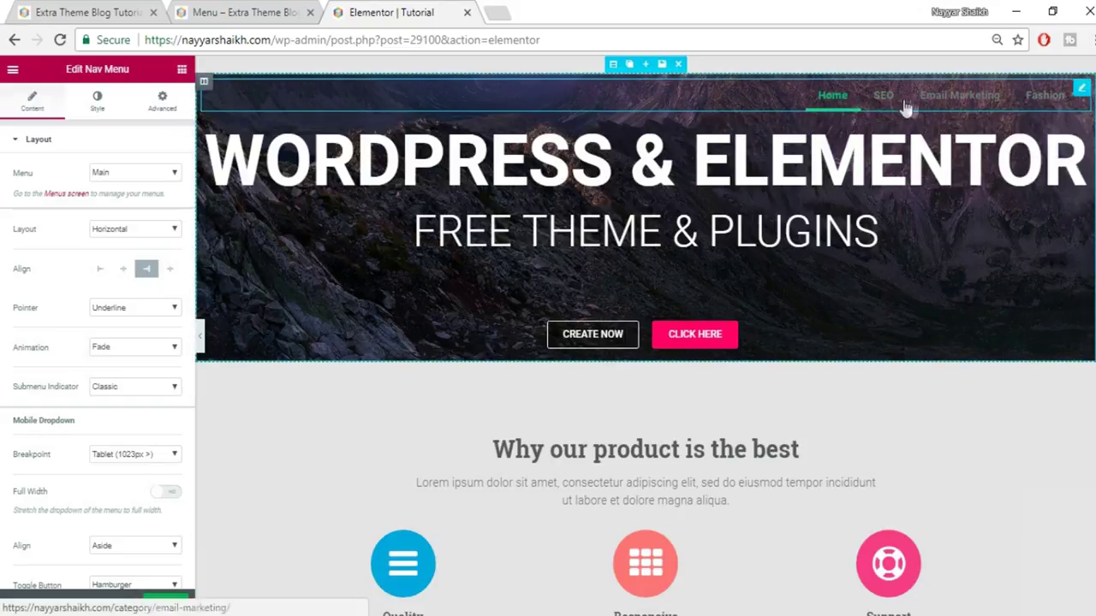
- Try the Overline and Framed hover pointers on the nav menu items and set the pointer to Background
scroll(139, 374, "down", 1)
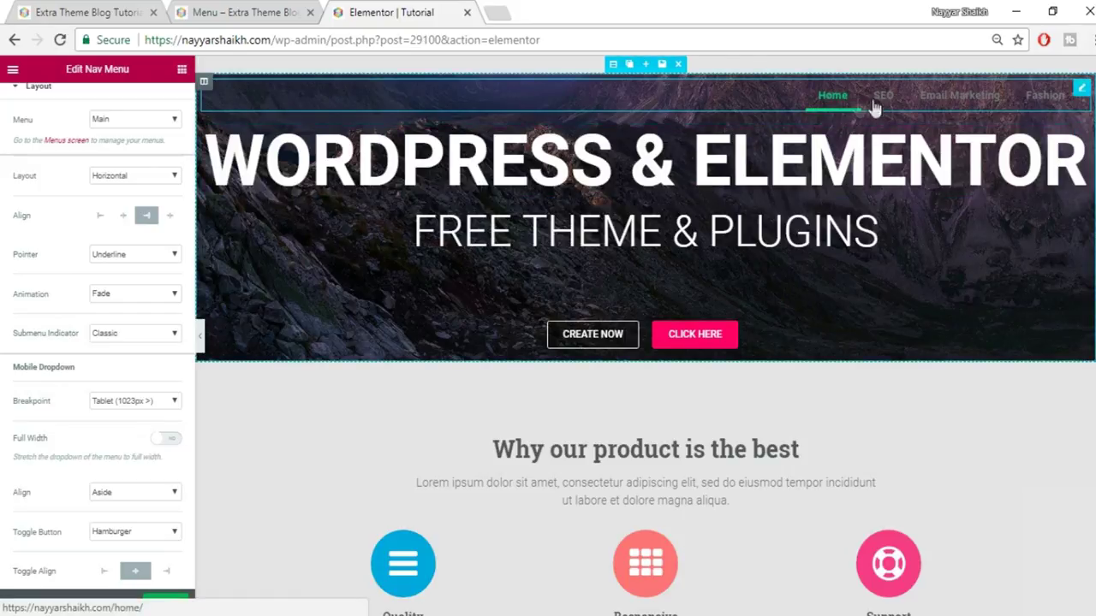
mouse_move(1006, 107)
left_click(129, 257)
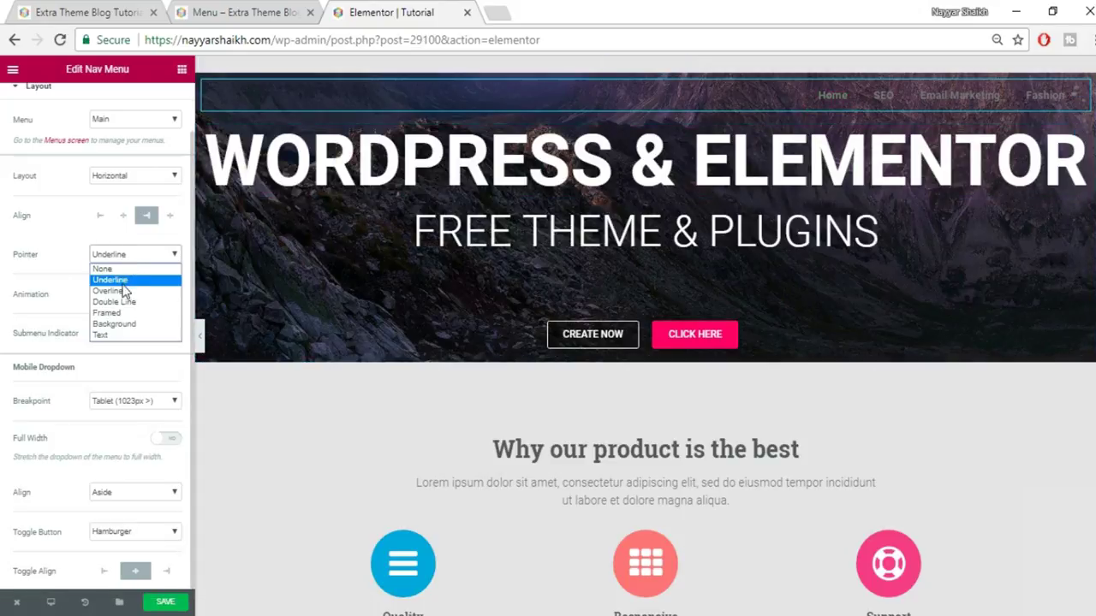
left_click(120, 291)
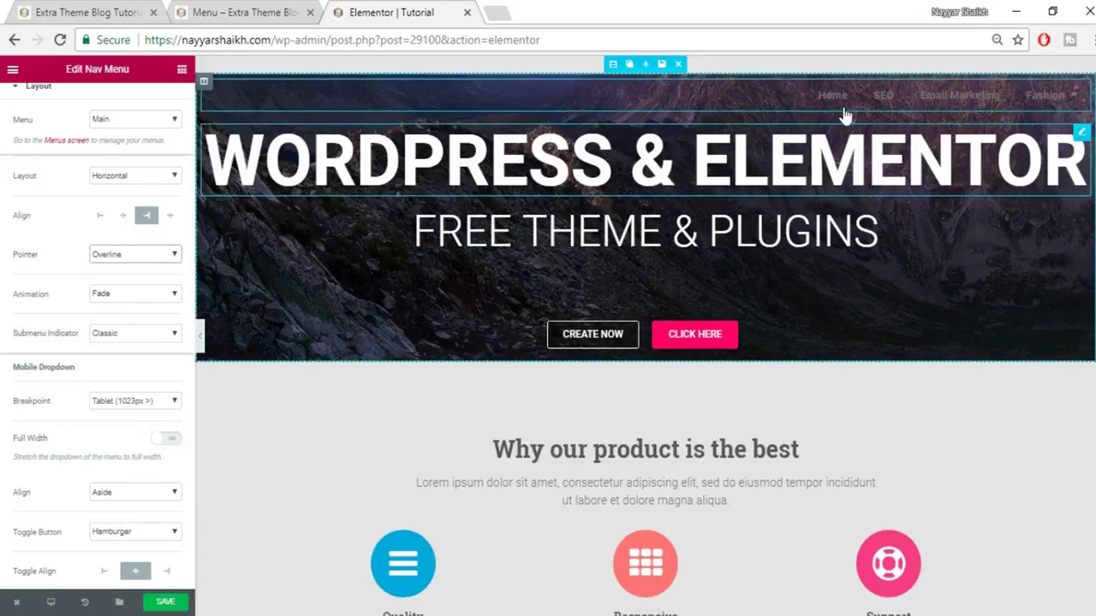
left_click(168, 253)
left_click(133, 314)
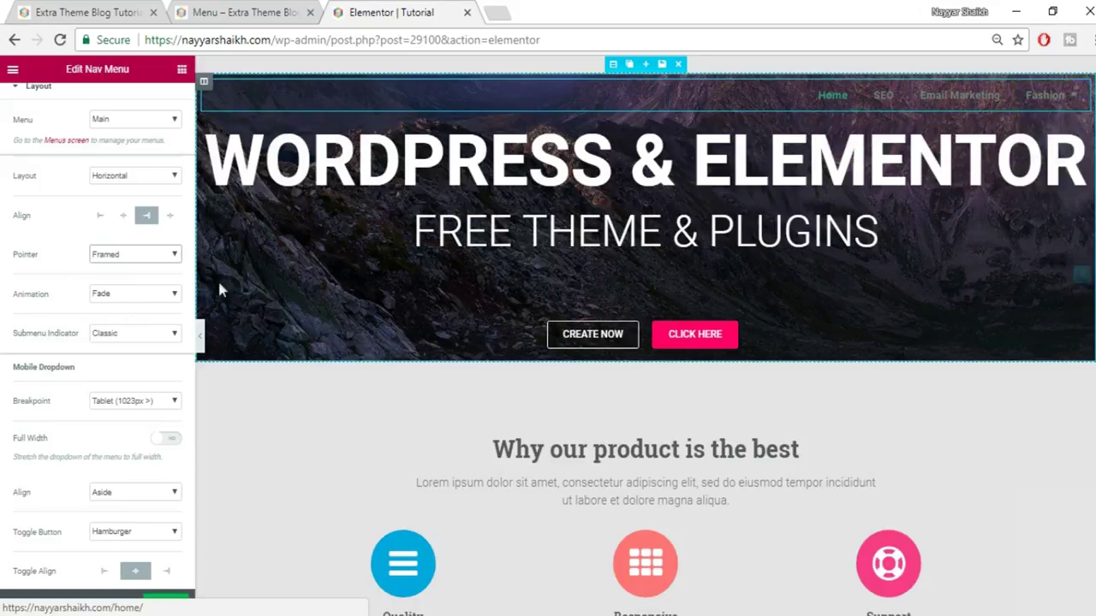
left_click(135, 295)
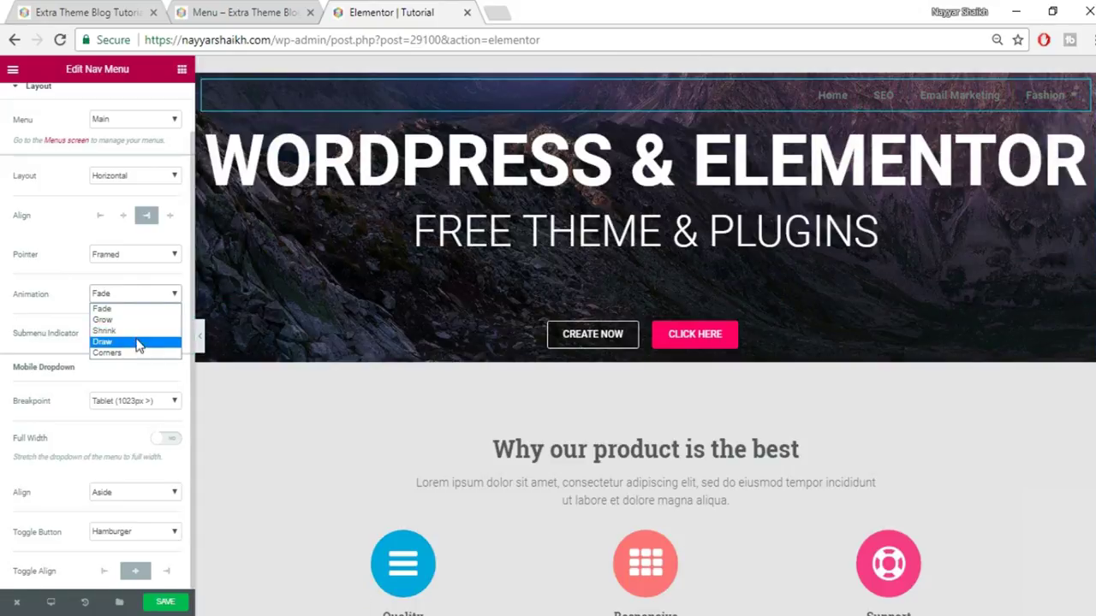
left_click(158, 256)
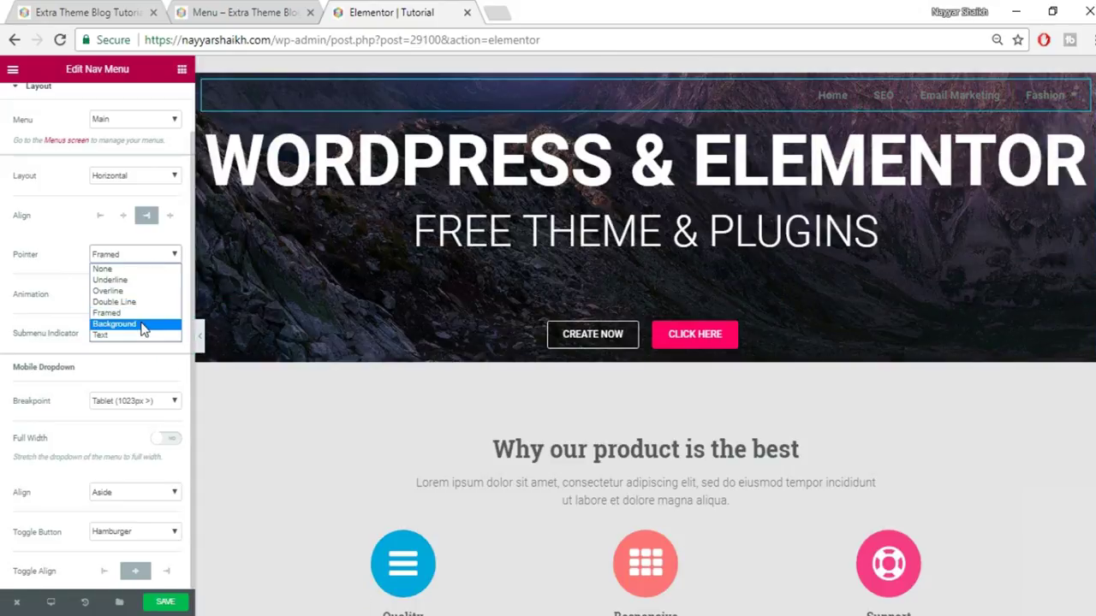
left_click(143, 326)
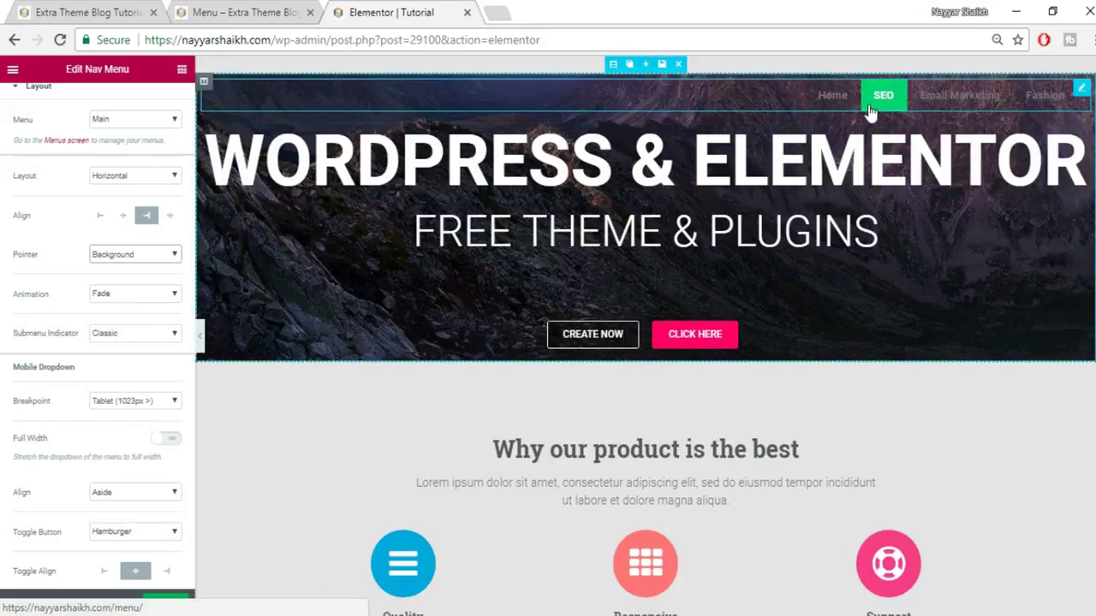
- Try the Grow and Sweep Right animations on the nav menu pointer and set the animation to Shutter Out Horizontal
left_click(127, 298)
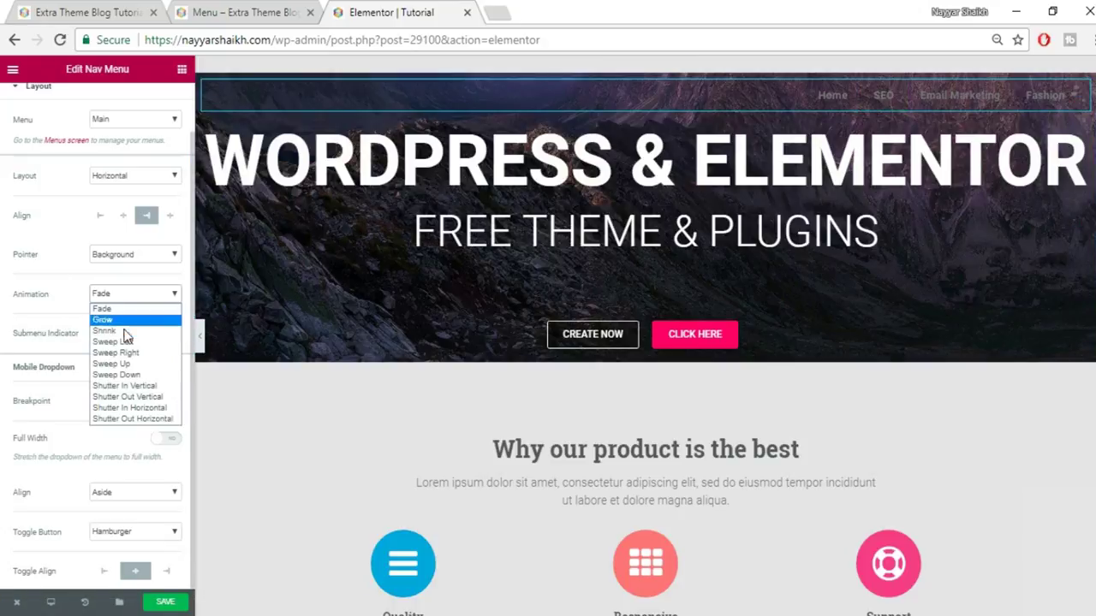
left_click(129, 321)
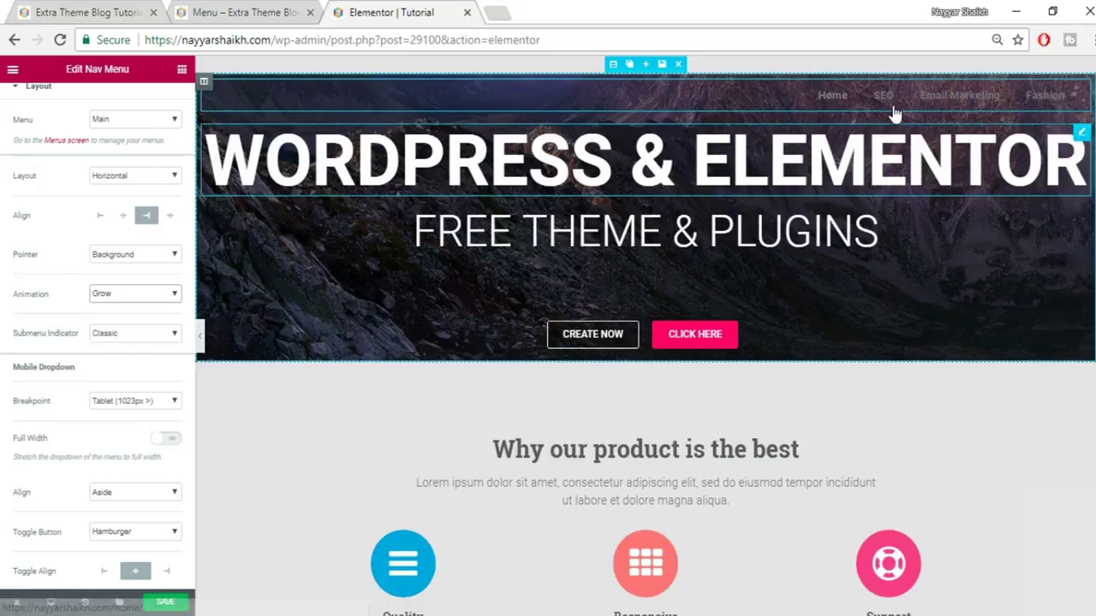
left_click(132, 334)
left_click(131, 296)
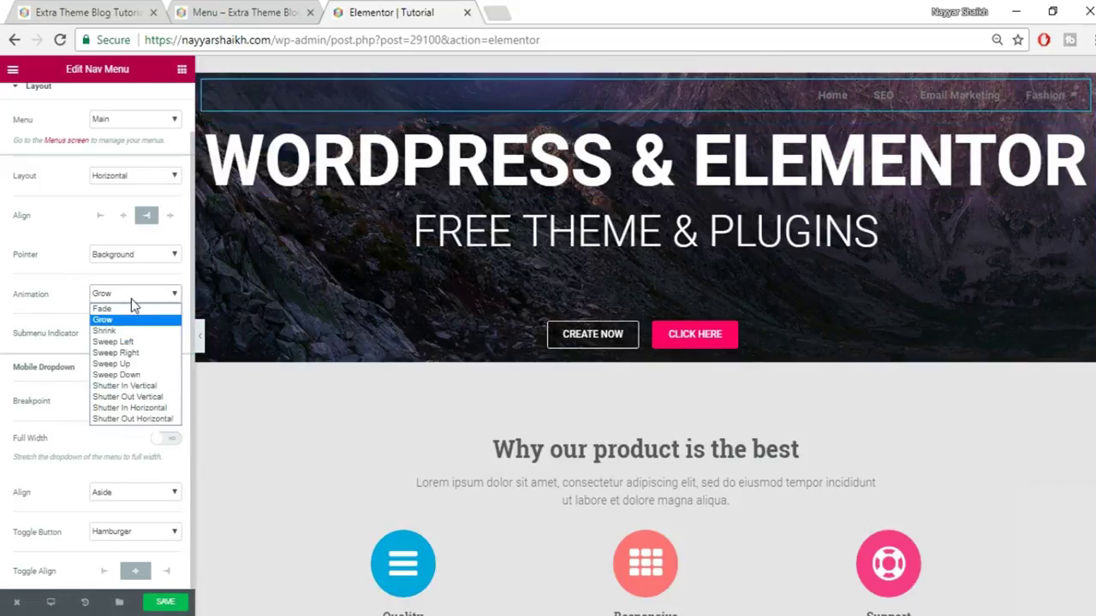
left_click(148, 353)
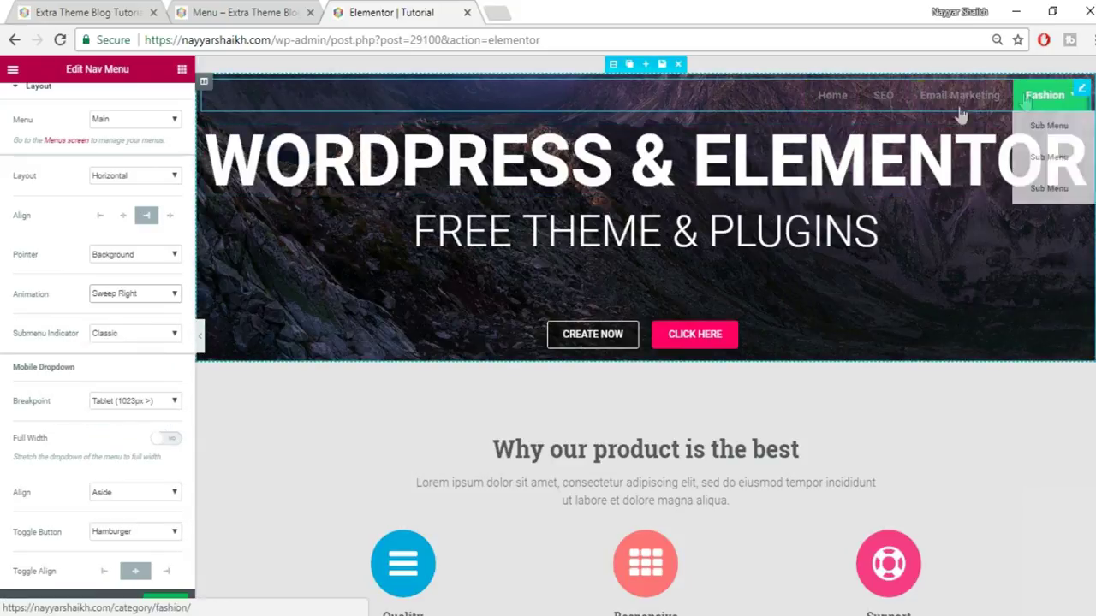
left_click(135, 294)
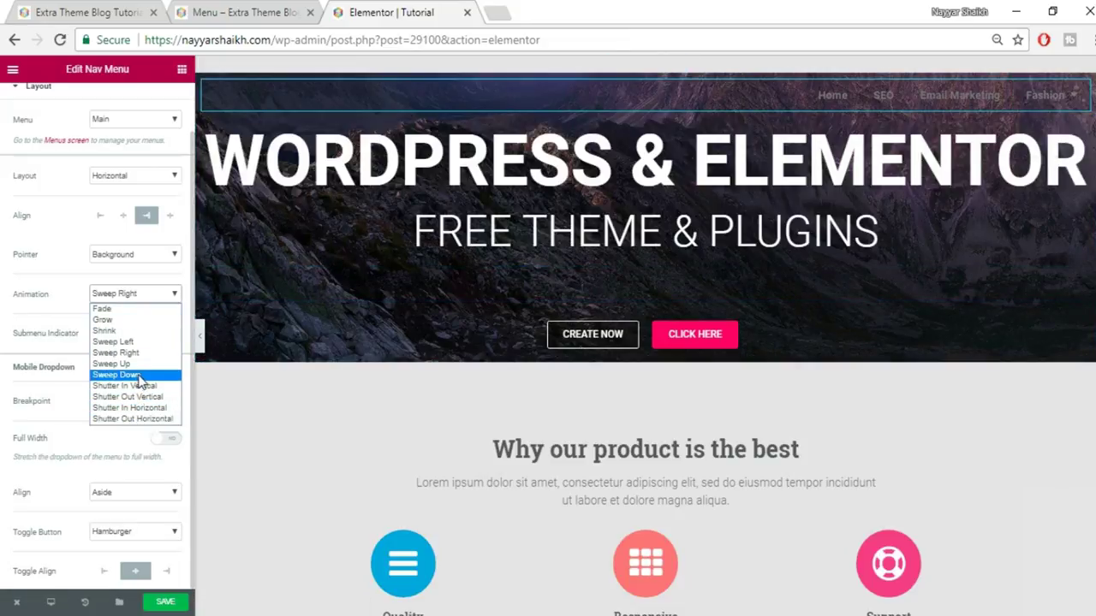
left_click(144, 419)
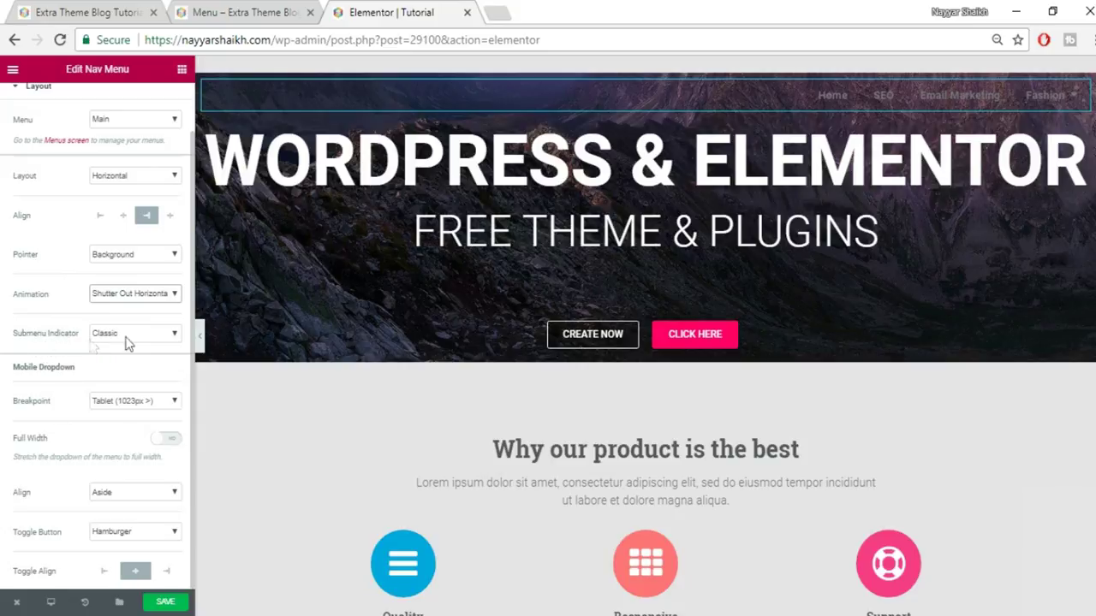
- Look at the menu on the existing Menu page, return to the Tutorial page and set the submenu indicator to None
left_click(224, 12)
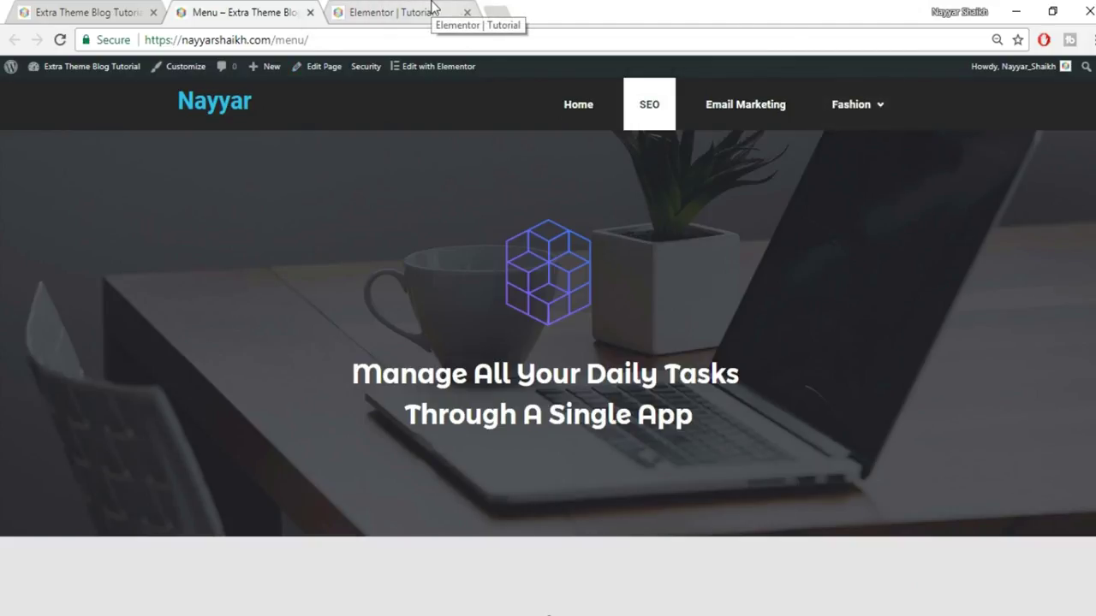
left_click(365, 10)
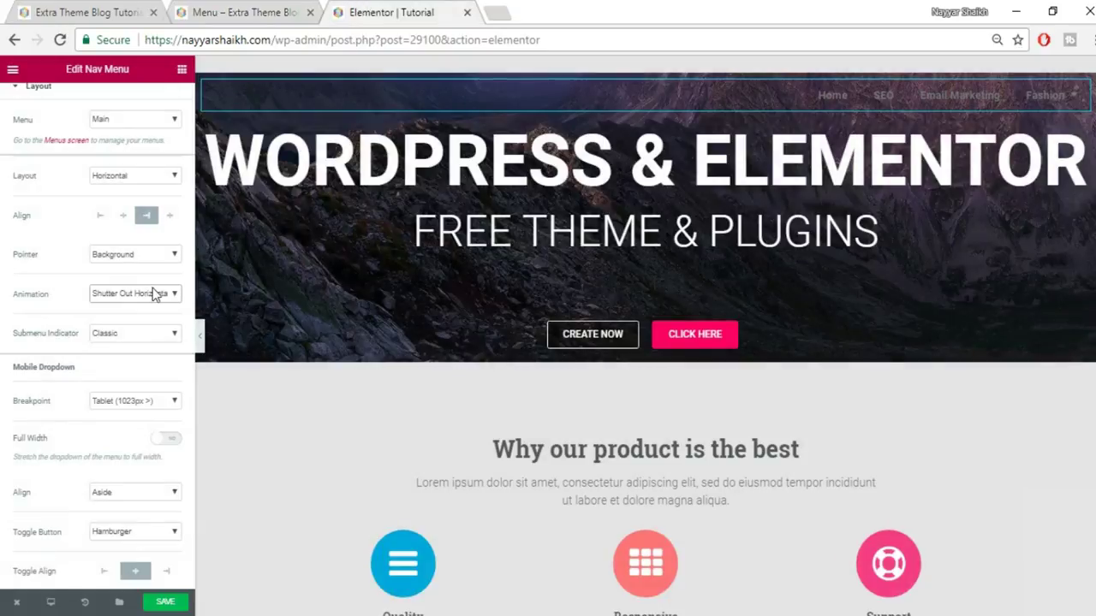
left_click(133, 334)
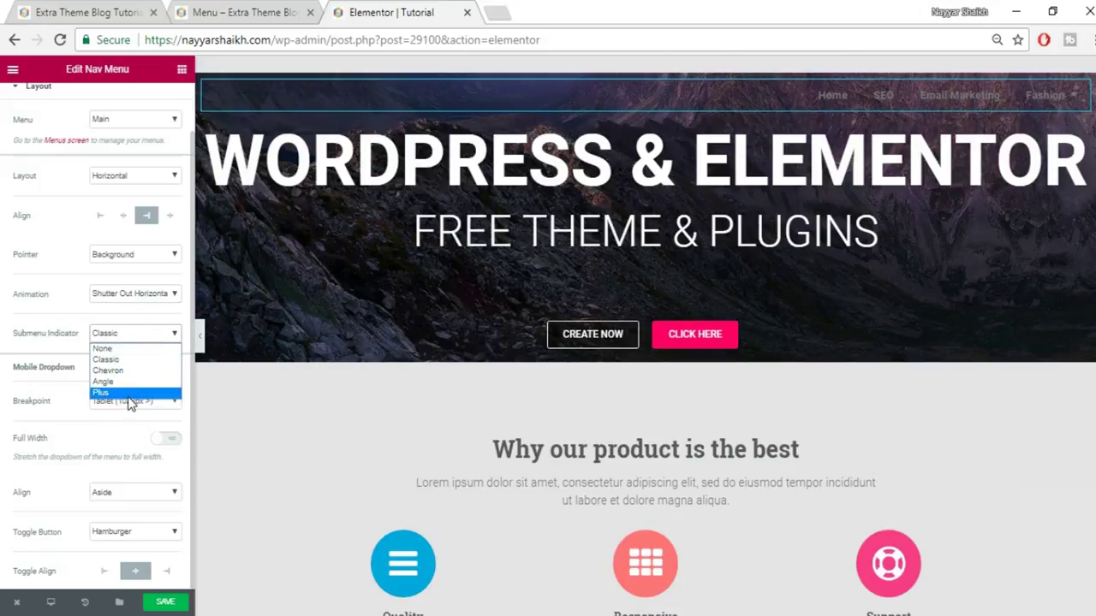
left_click(126, 350)
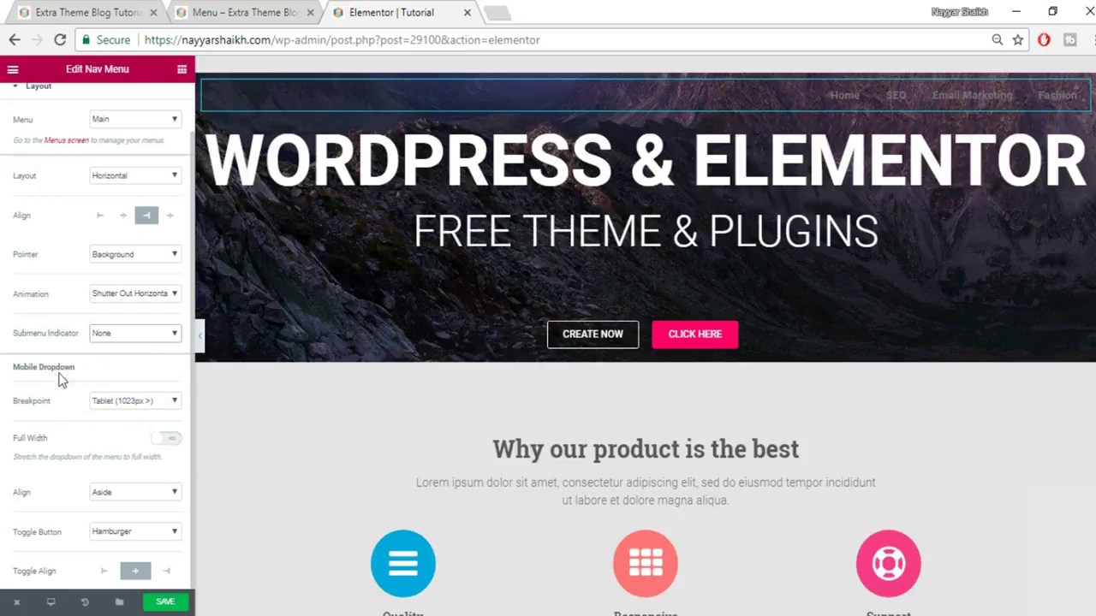
- Set the normal text color of the nav menu items to white (#ffffff) in the style settings
scroll(96, 532, "up", 1)
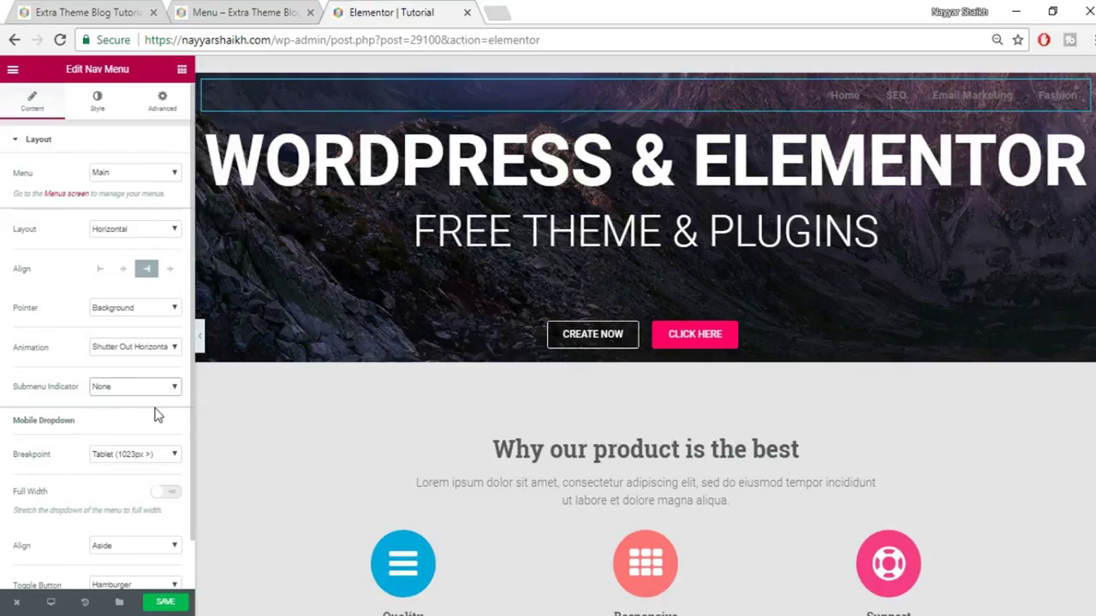
left_click(97, 103)
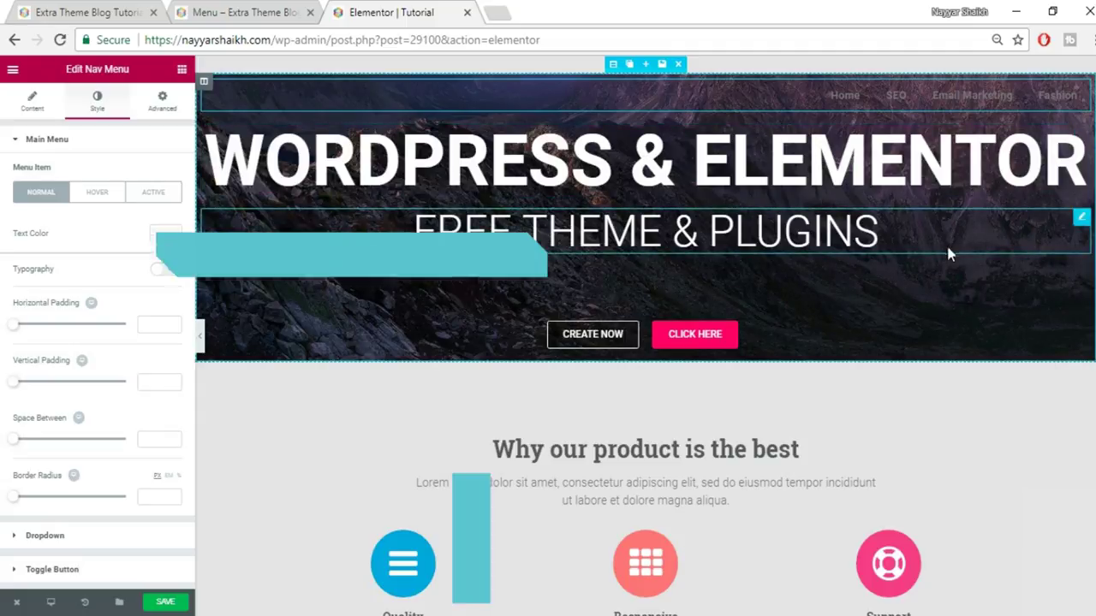
left_click(163, 233)
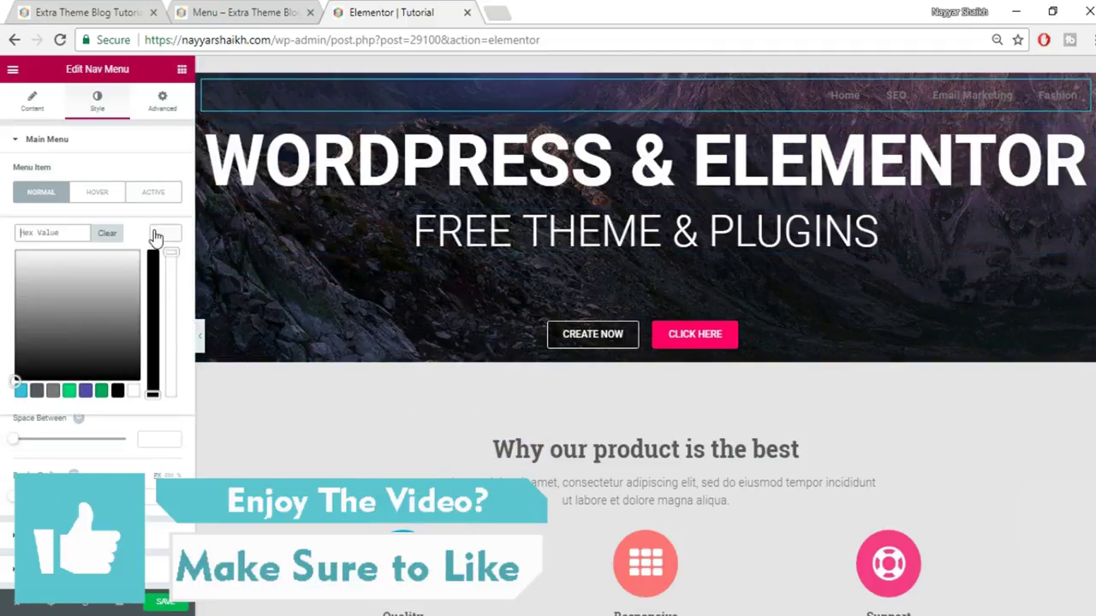
left_click(134, 392)
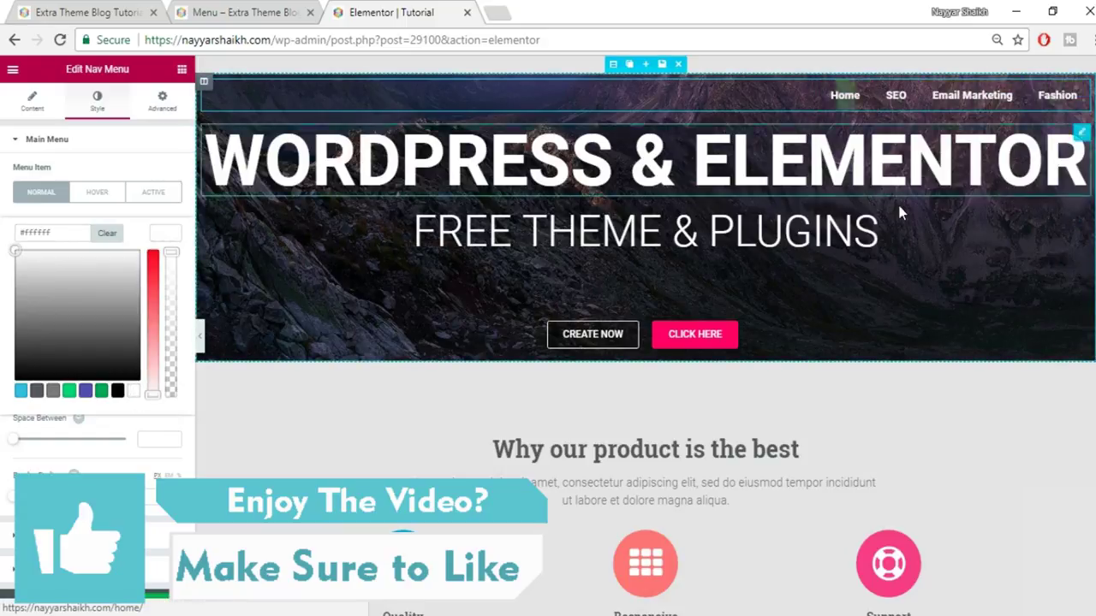
left_click(161, 244)
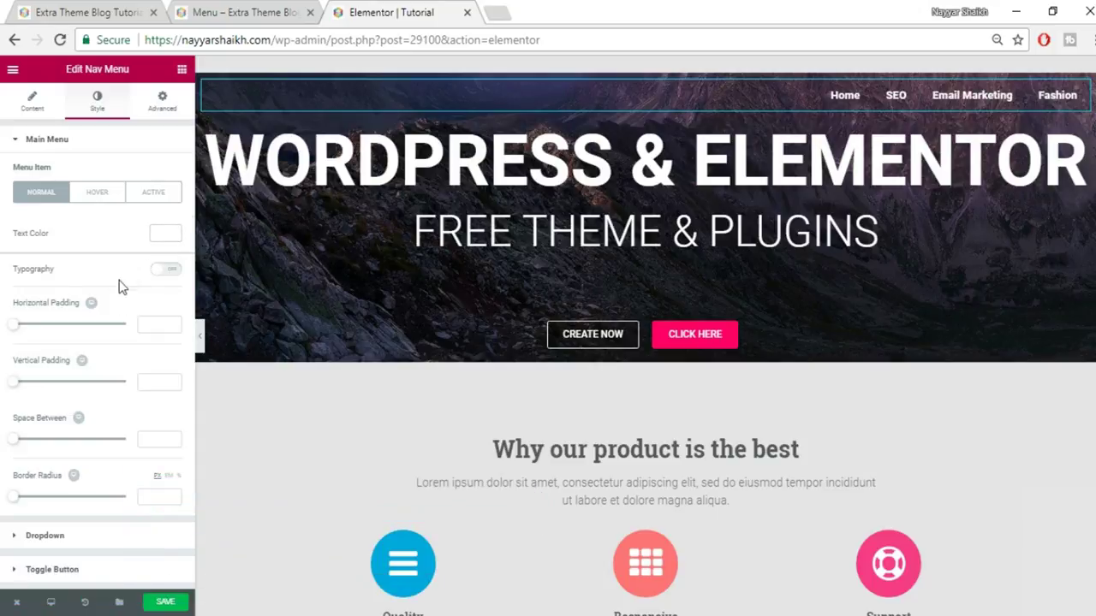
- Turn on custom typography for the menu items with size 26 px, the Roboto family and weight 400
left_click(167, 272)
mouse_move(24, 334)
left_mouse_down()
mouse_move(37, 333)
mouse_move(28, 337)
left_mouse_up()
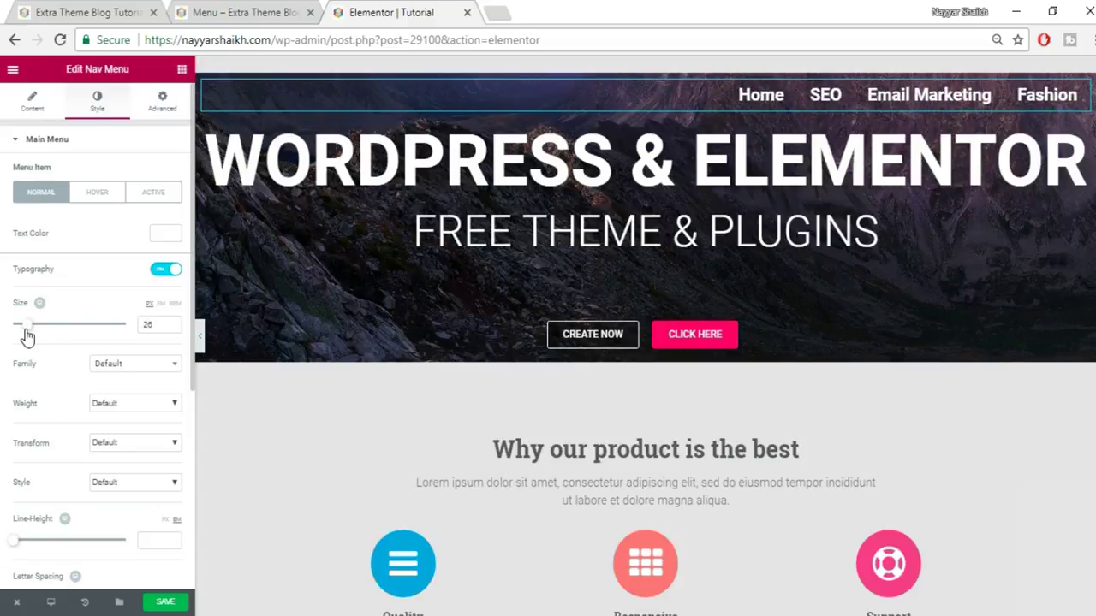
left_click(122, 366)
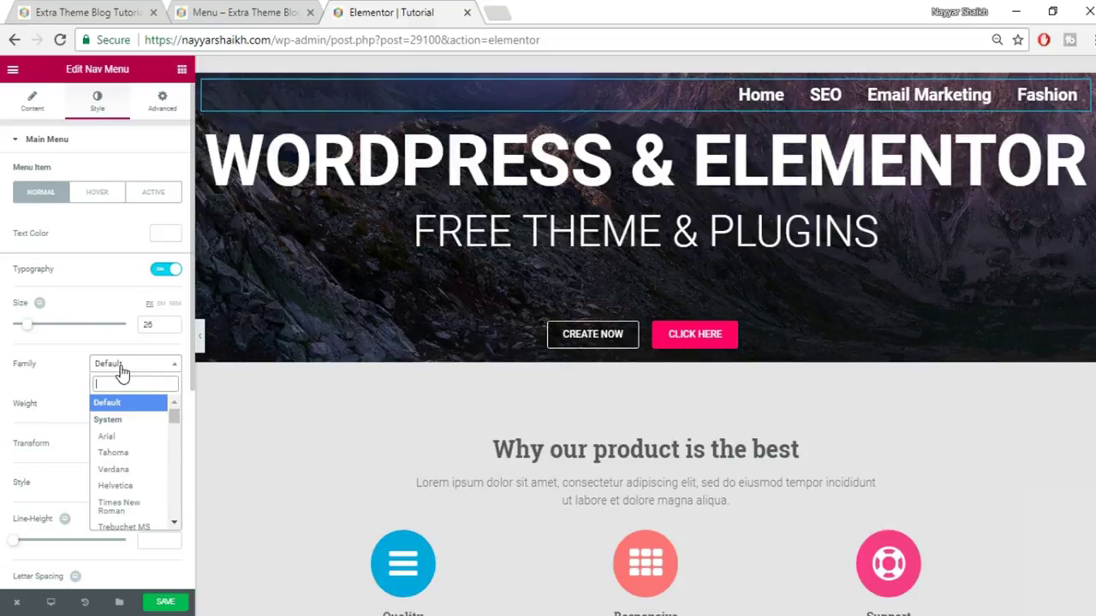
type("robo")
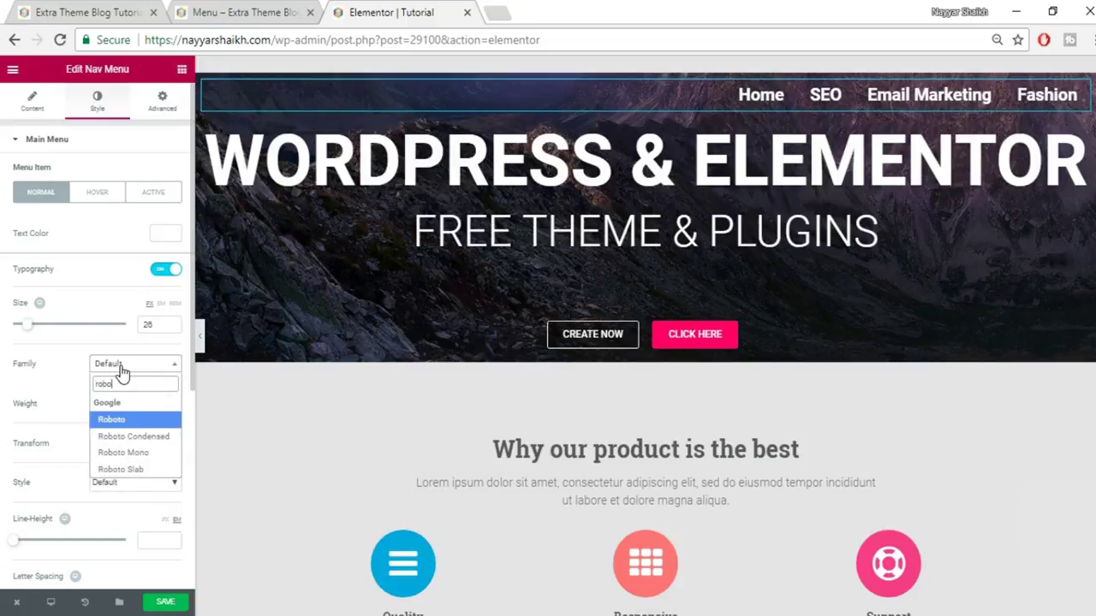
key("Return")
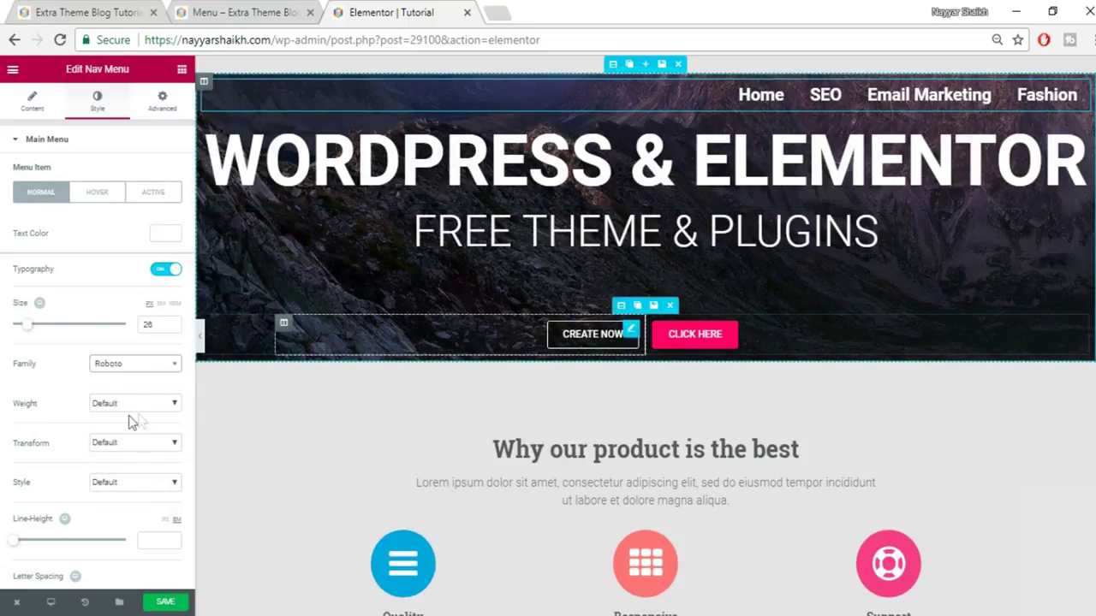
left_click(131, 404)
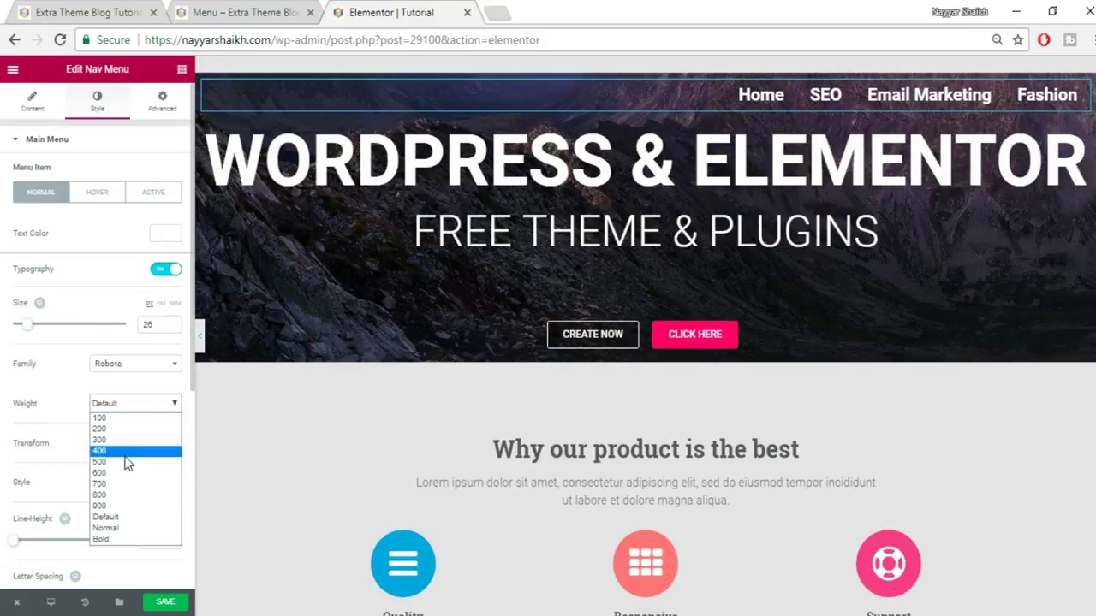
left_click(126, 451)
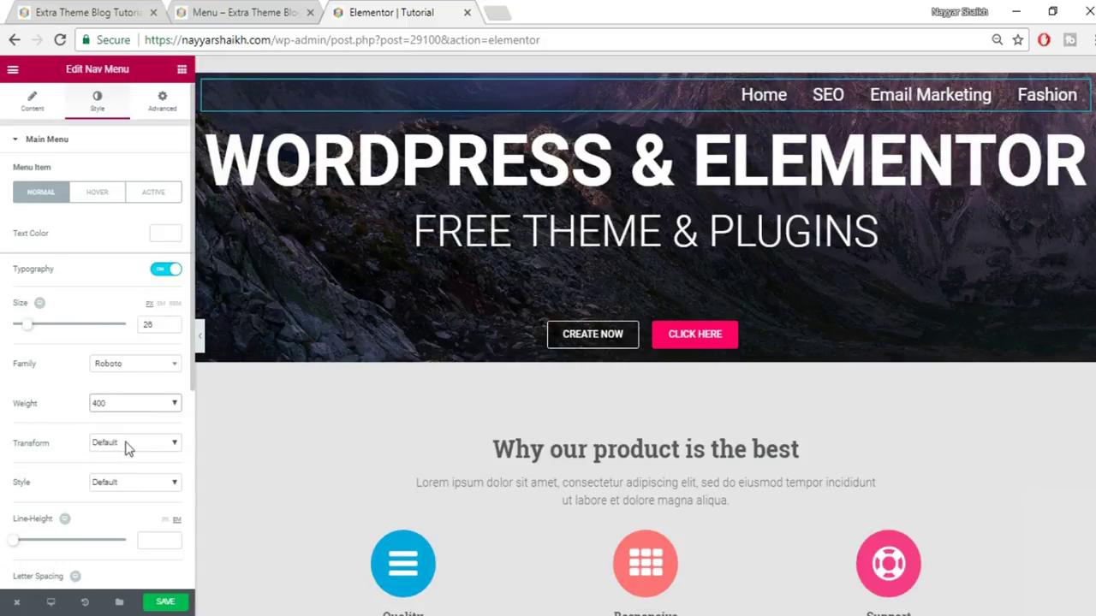
- Set the letter spacing of the menu items to 2.2
scroll(117, 449, "down", 1)
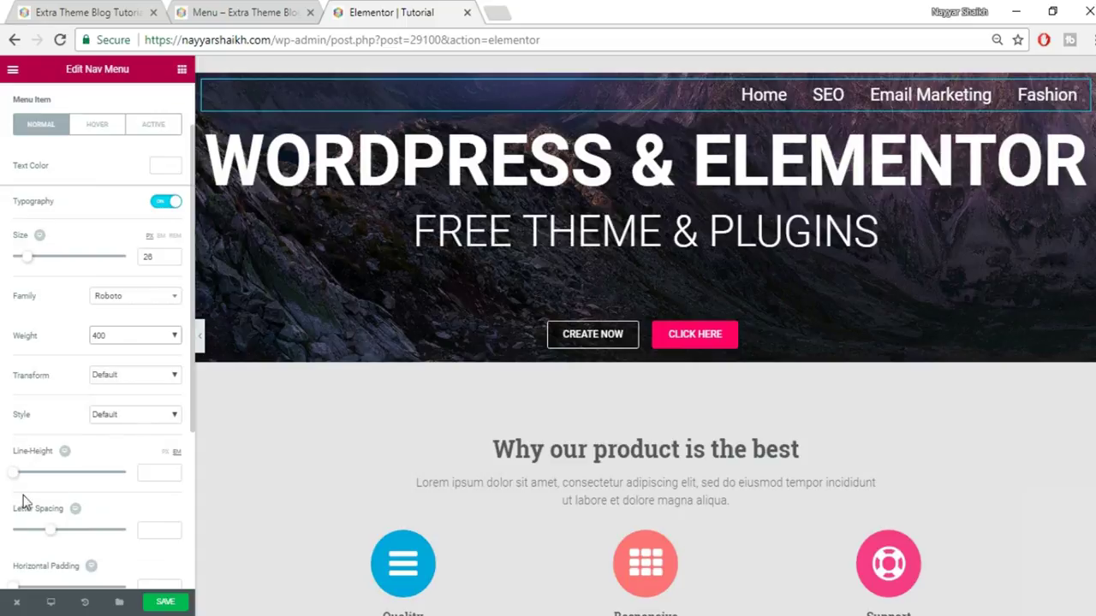
scroll(107, 508, "down", 1)
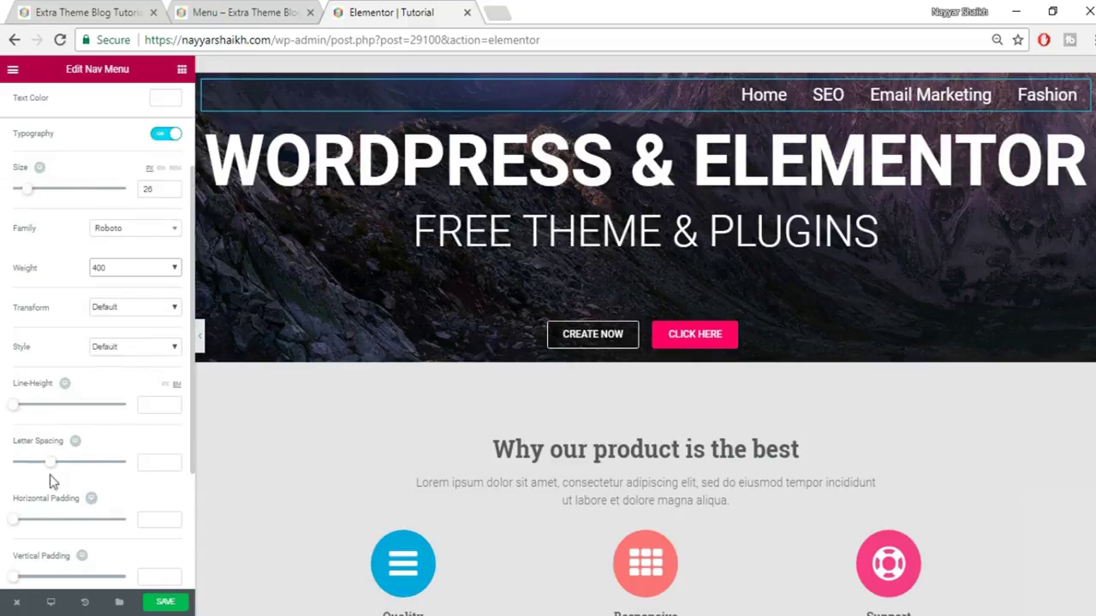
left_click_drag(51, 469, 70, 470)
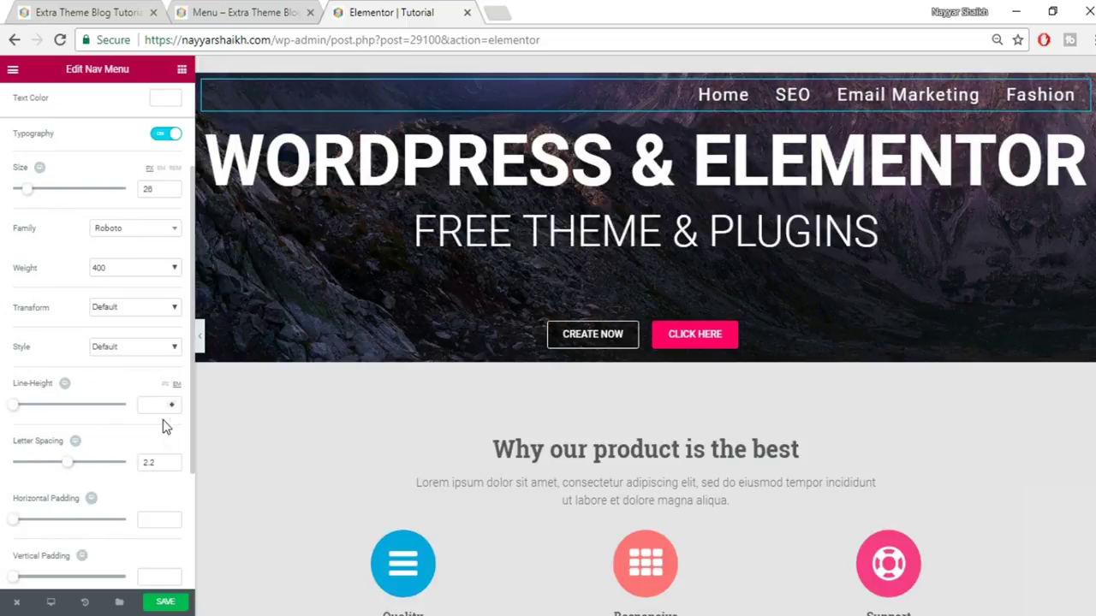
- Try a horizontal padding of 0 on the menu items and set it to 30
scroll(163, 419, "down", 2)
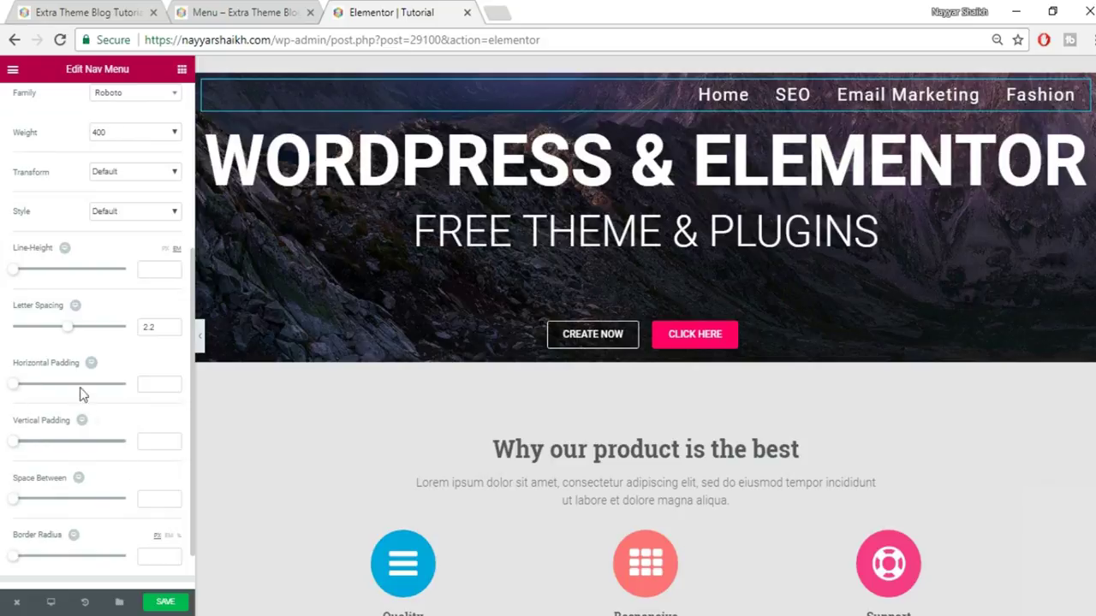
mouse_move(14, 384)
left_mouse_down()
mouse_move(36, 385)
mouse_move(3, 398)
left_mouse_up()
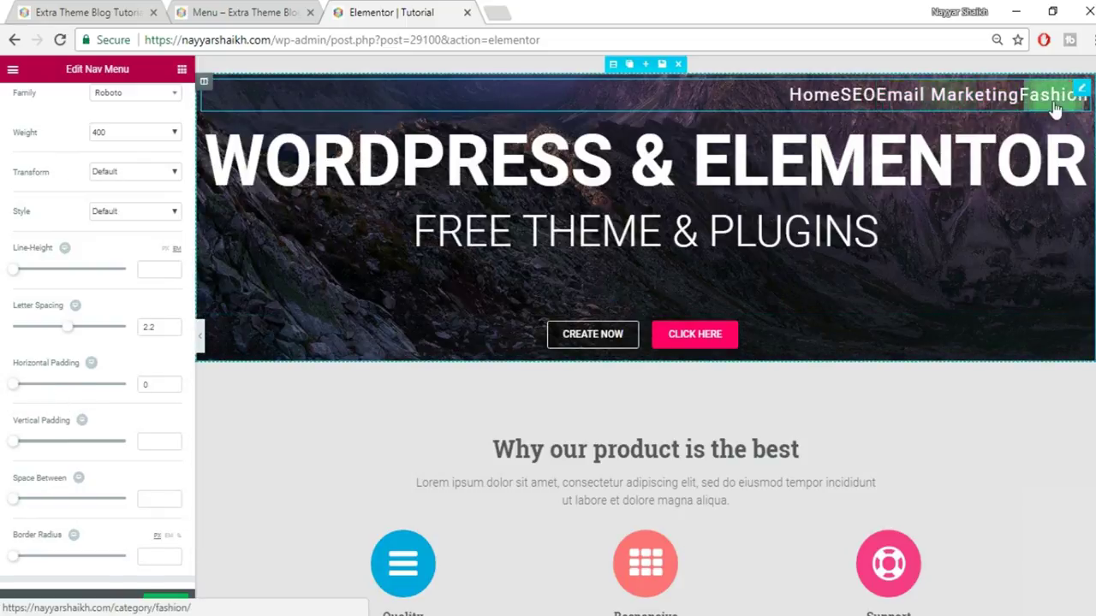
left_click_drag(12, 387, 81, 392)
- Try a vertical padding of 0 on the menu items, set it to 19, and set the space between items to 5
type("0")
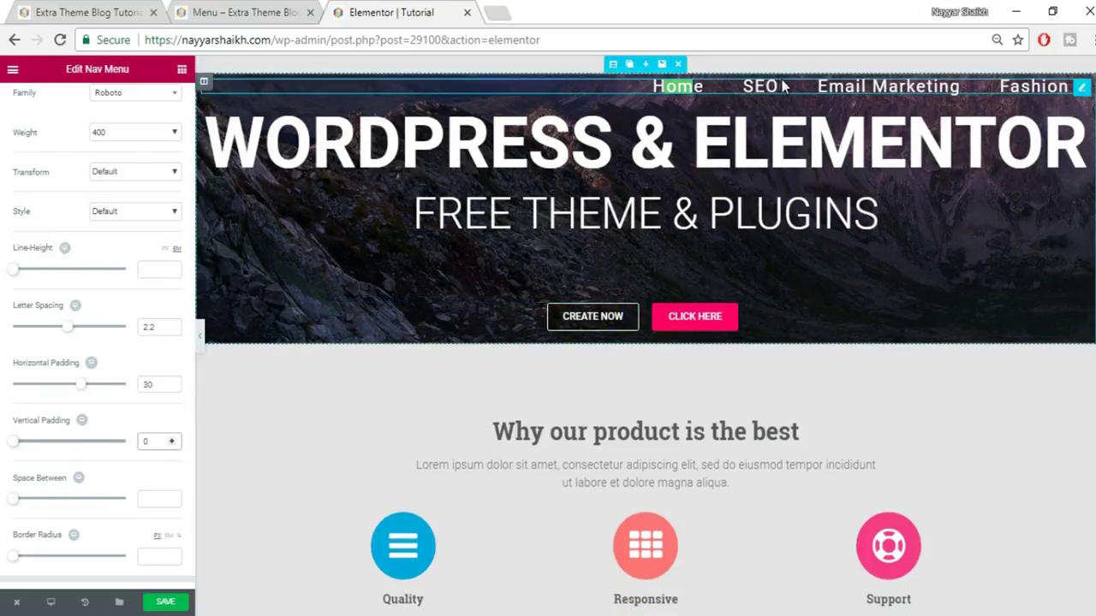
mouse_move(1025, 94)
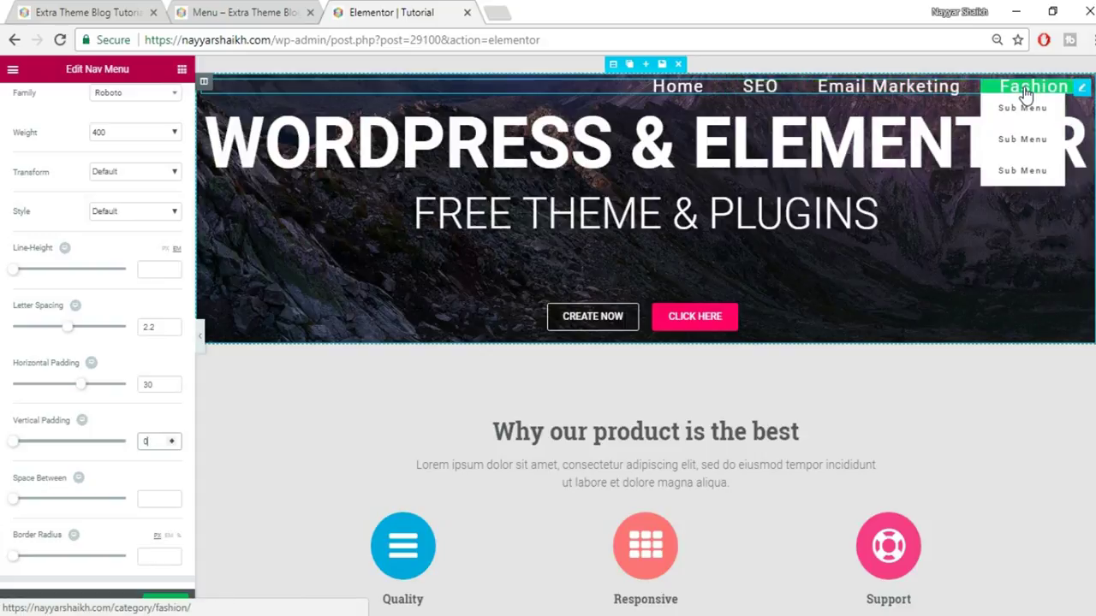
left_click(17, 443)
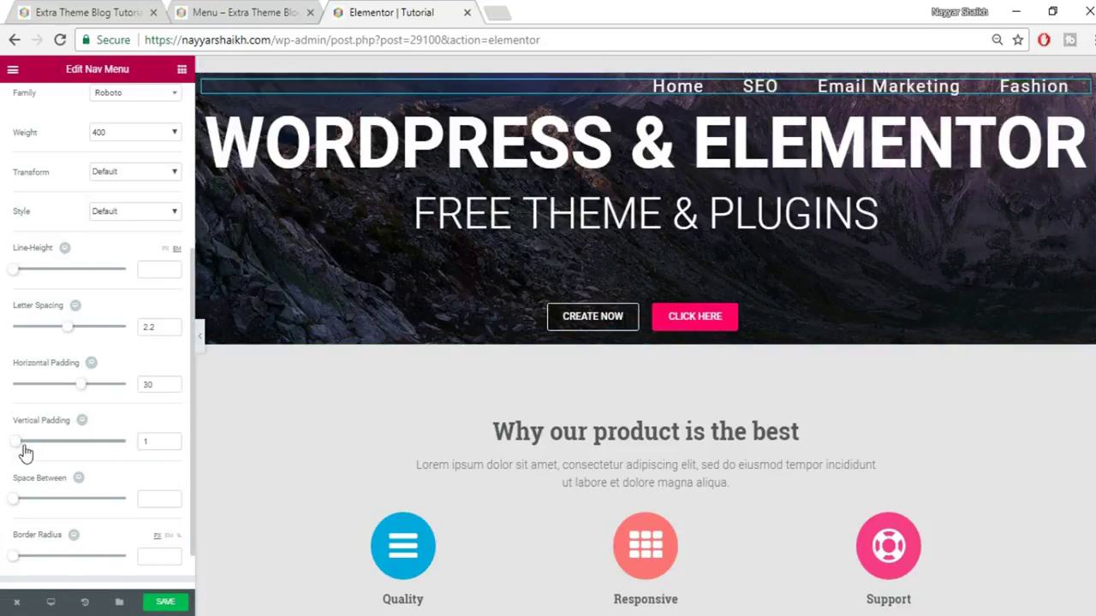
left_click_drag(24, 449, 55, 444)
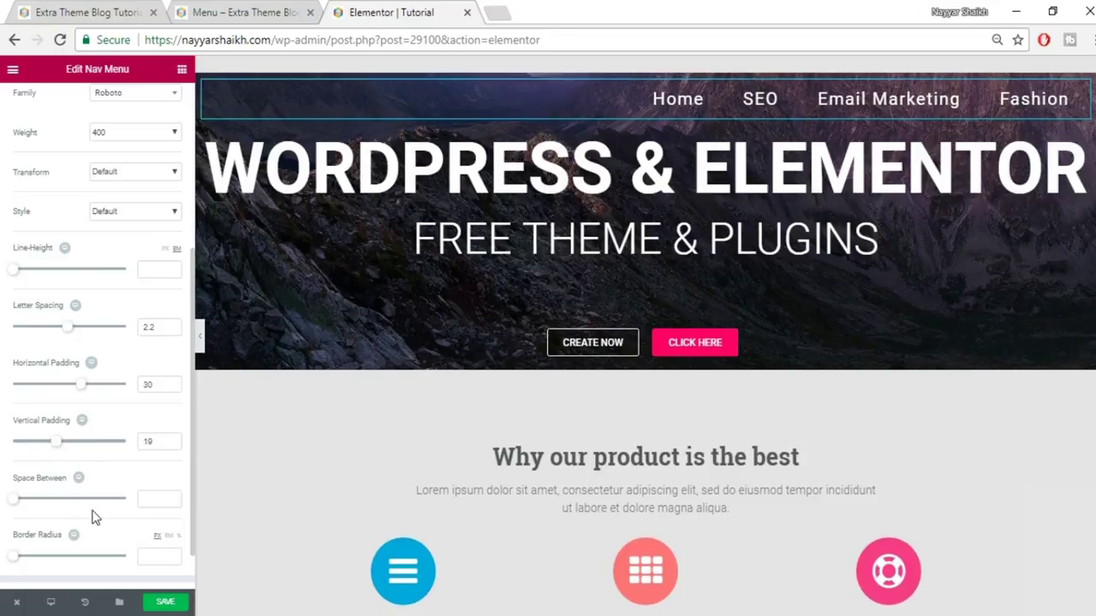
mouse_move(22, 508)
left_mouse_down()
mouse_move(34, 509)
mouse_move(23, 510)
left_mouse_up()
scroll(100, 531, "down", 1)
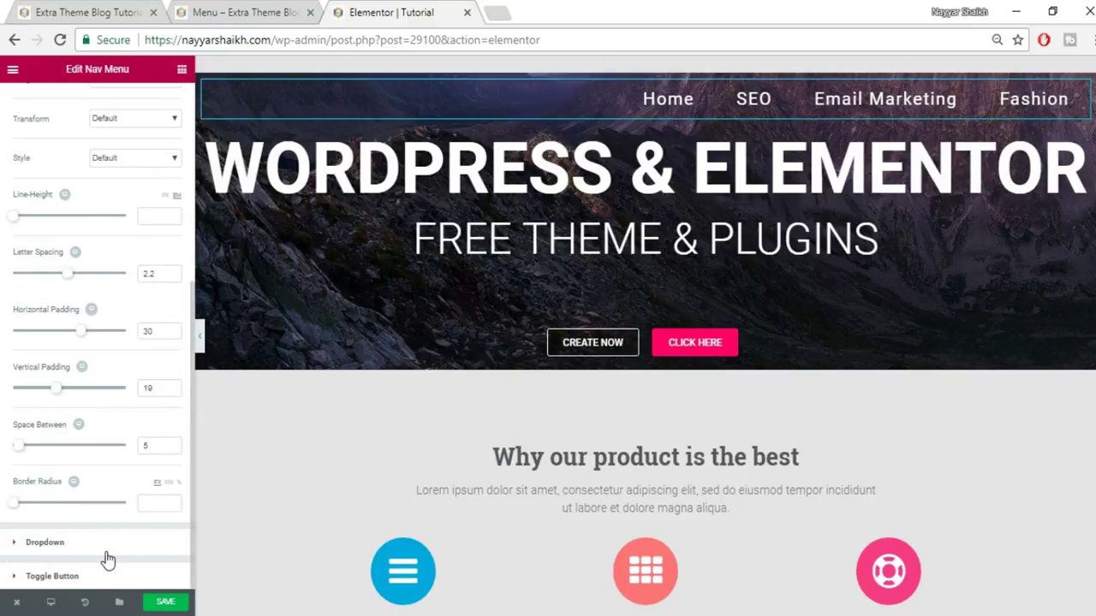
- Set the menu items' hover text color to #ffffff and their hover pointer color to semi-transparent red, rgba(255,35,35,0.63)
scroll(41, 197, "up", 5)
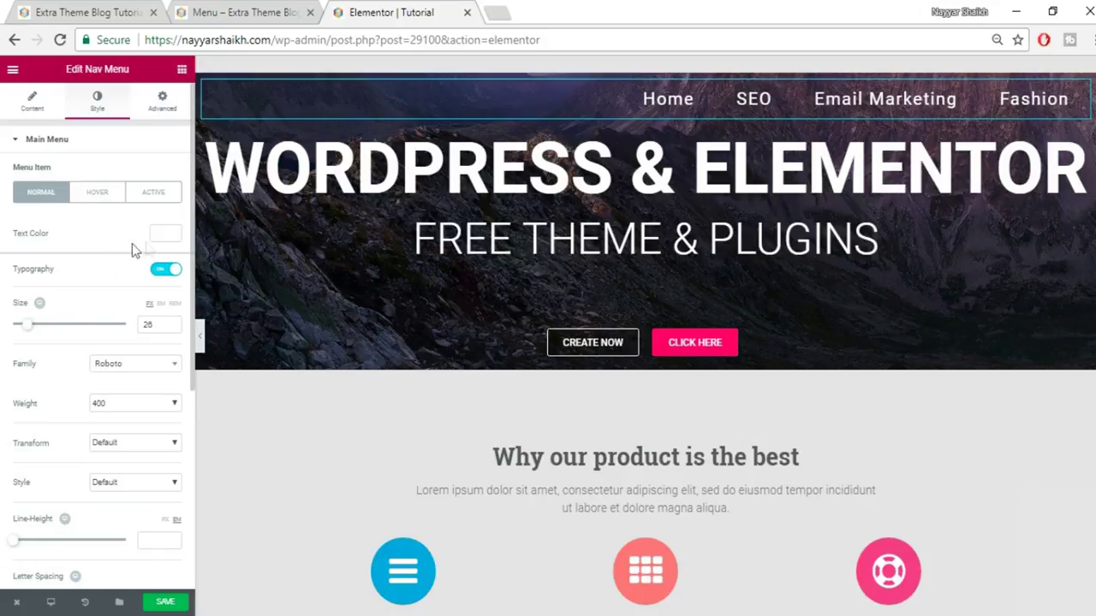
left_click(98, 194)
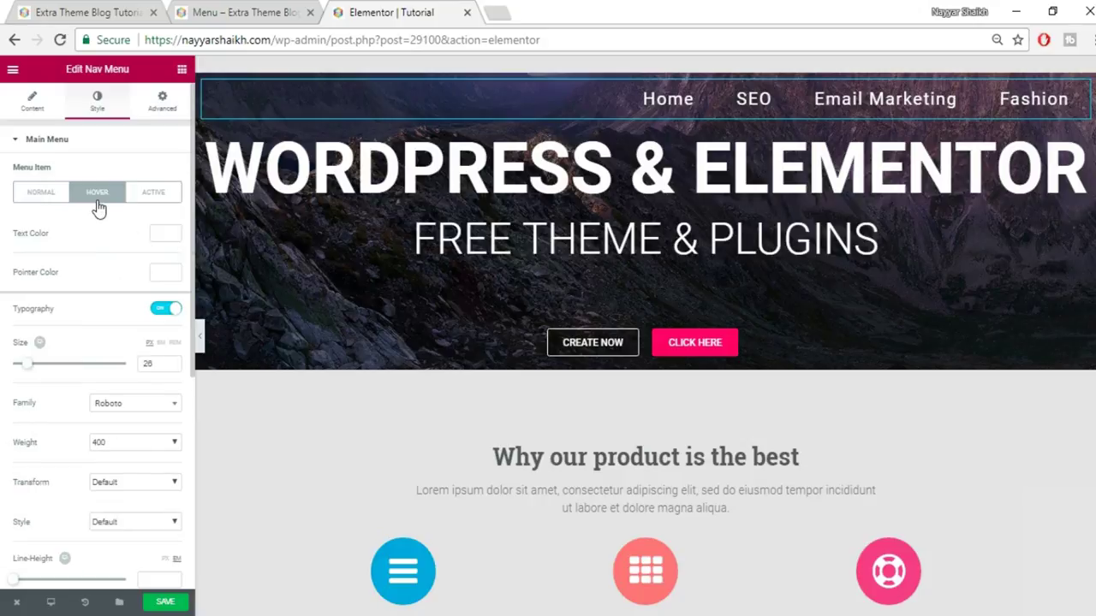
left_click(168, 238)
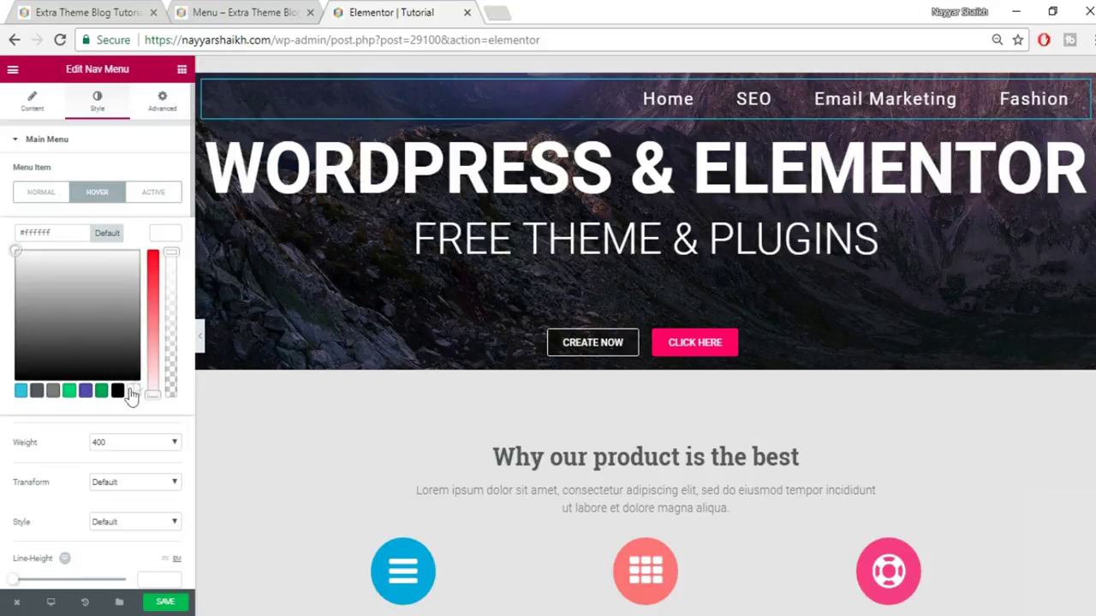
left_click(169, 239)
left_click(180, 281)
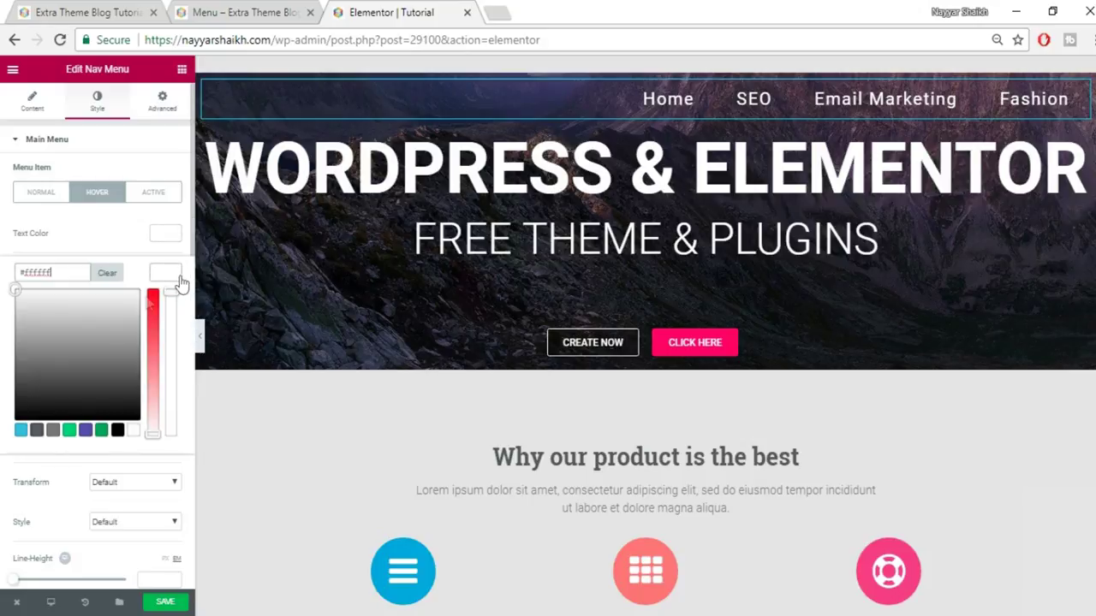
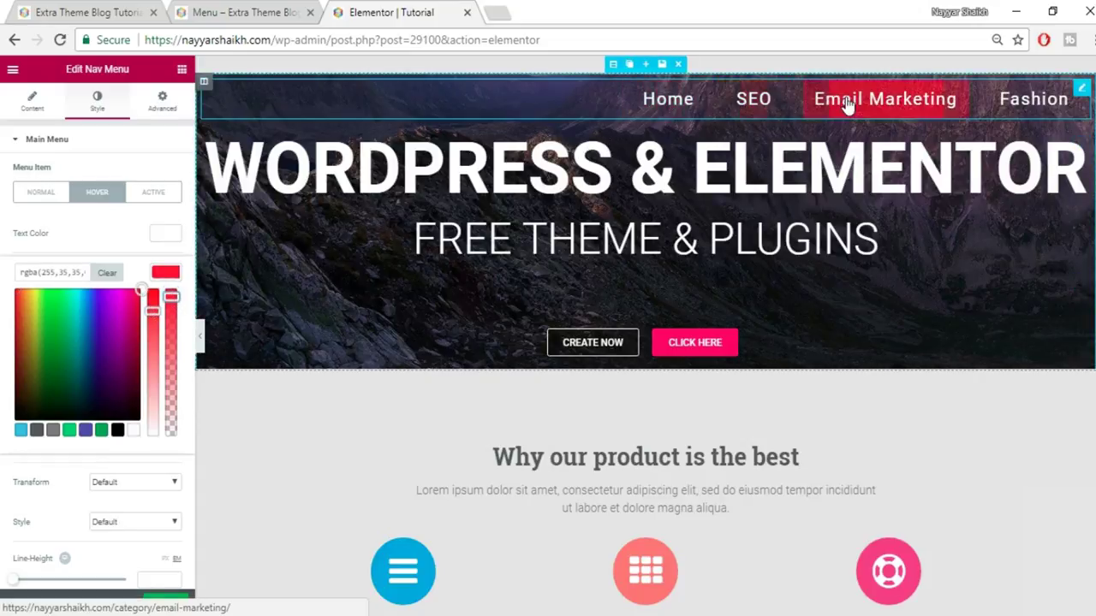
left_click_drag(171, 298, 168, 358)
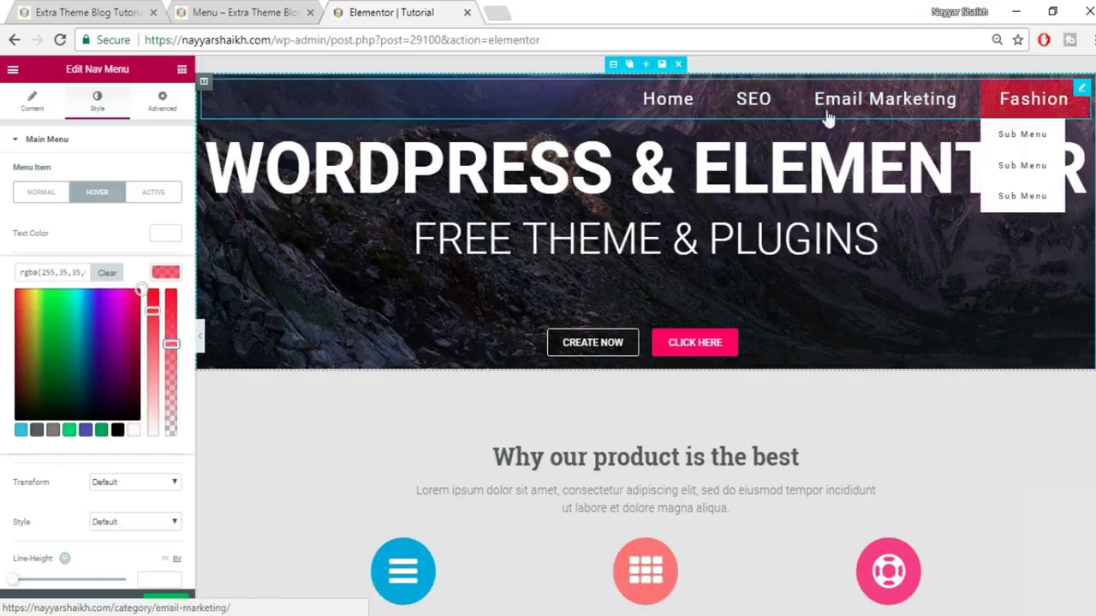
left_click(161, 274)
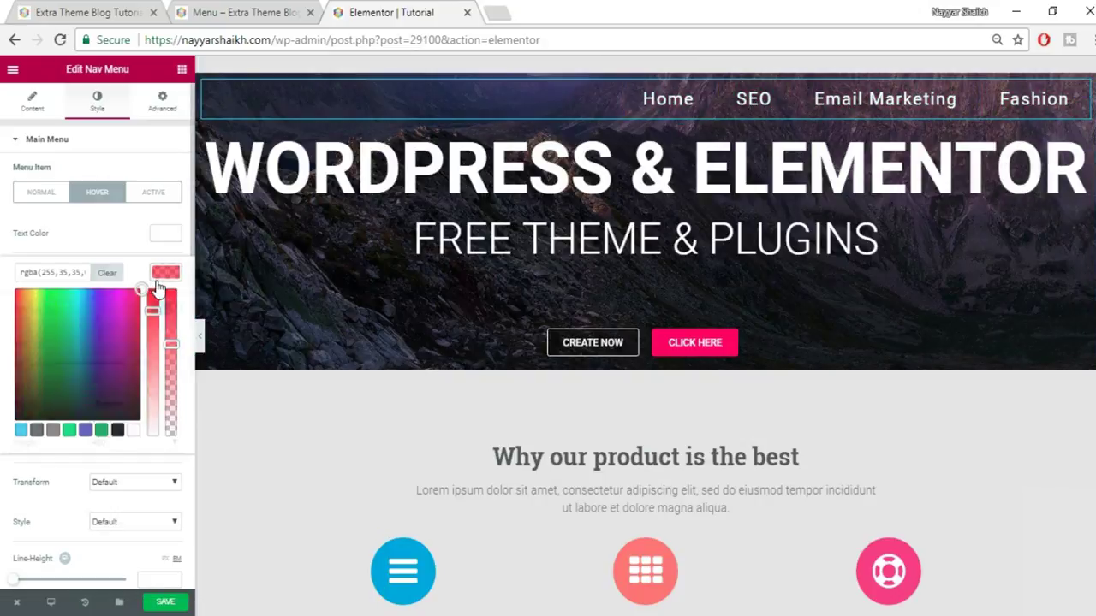
- Open the menu items' active-state settings, check the navigation on the already open Menu page, and return to the Elementor editor
left_click(163, 195)
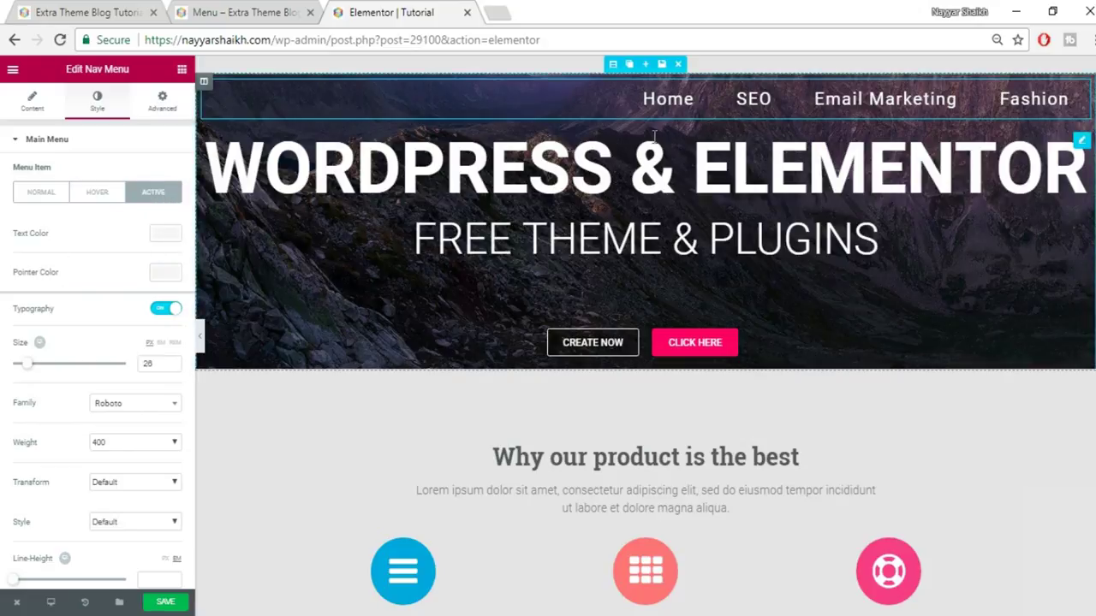
left_click(244, 12)
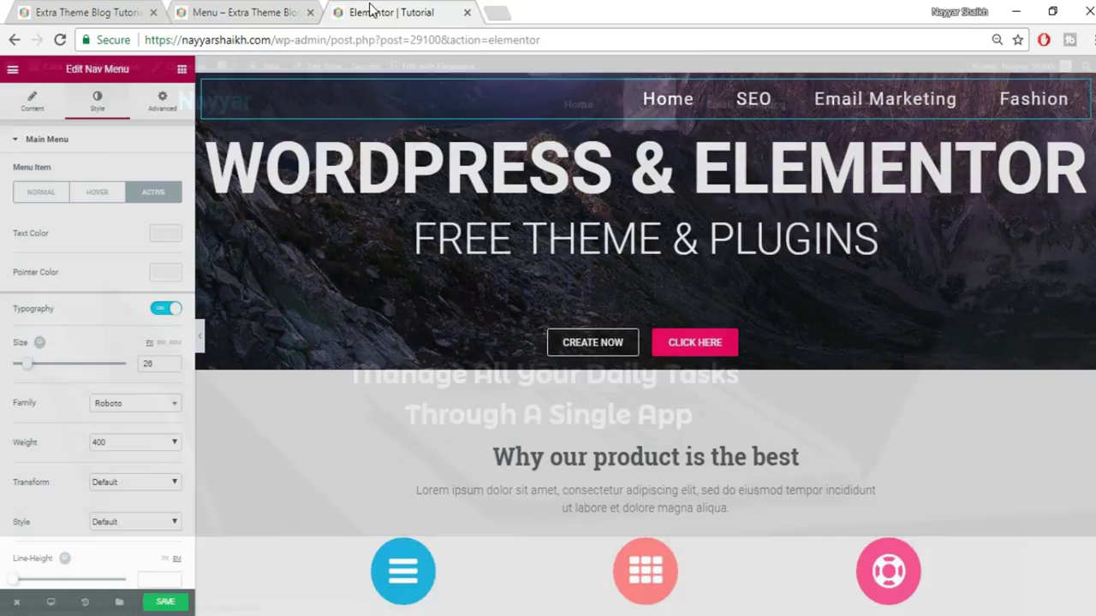
left_click(342, 12)
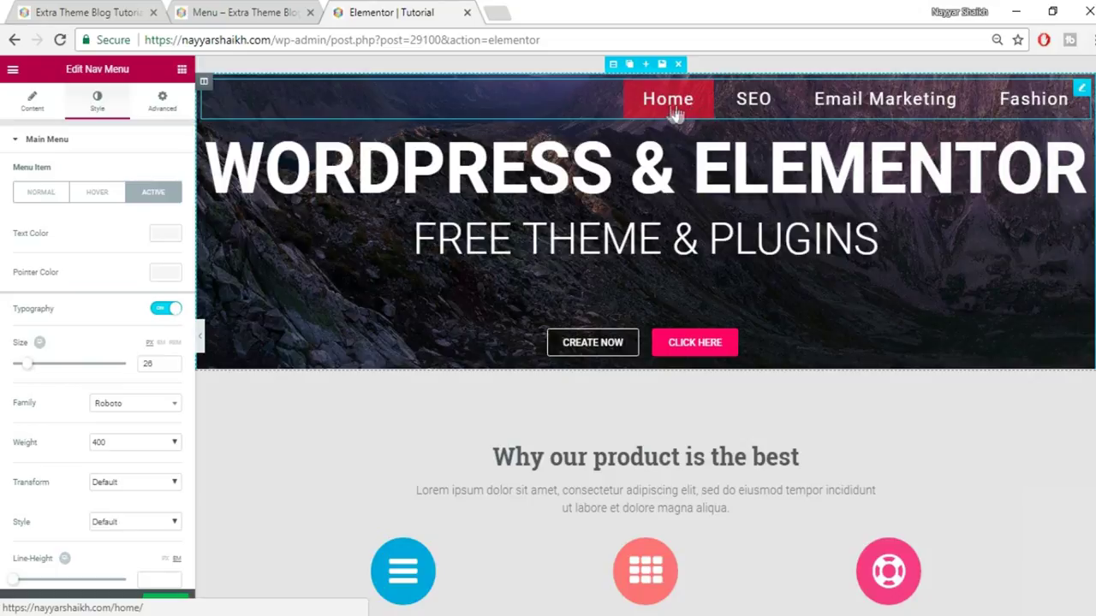
- Copy the color value of the menu items' hover pointer
left_click(96, 196)
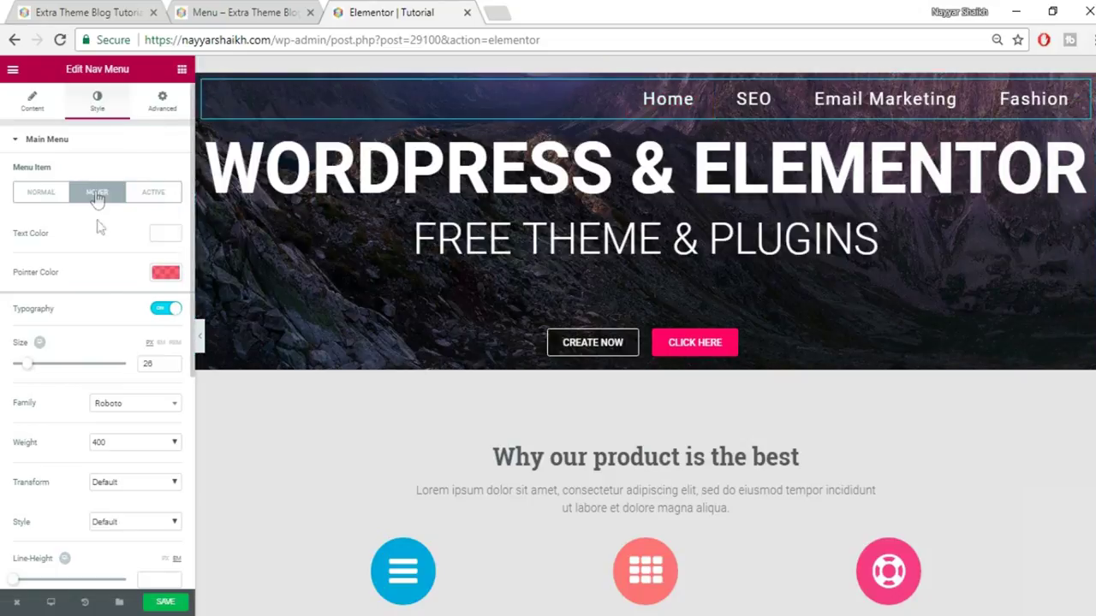
left_click(166, 274)
triple_click(80, 273)
- Set the active menu item's text color to #ffffff and its pointer color to rgba(255,35,35,0.63)
left_click(155, 193)
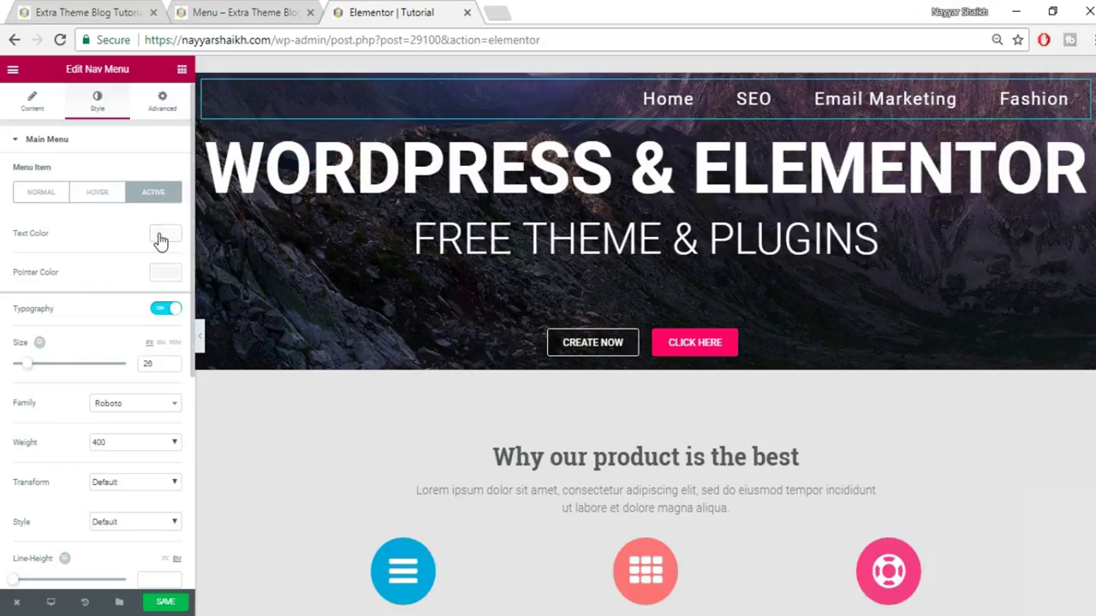
left_click(165, 235)
left_click(133, 391)
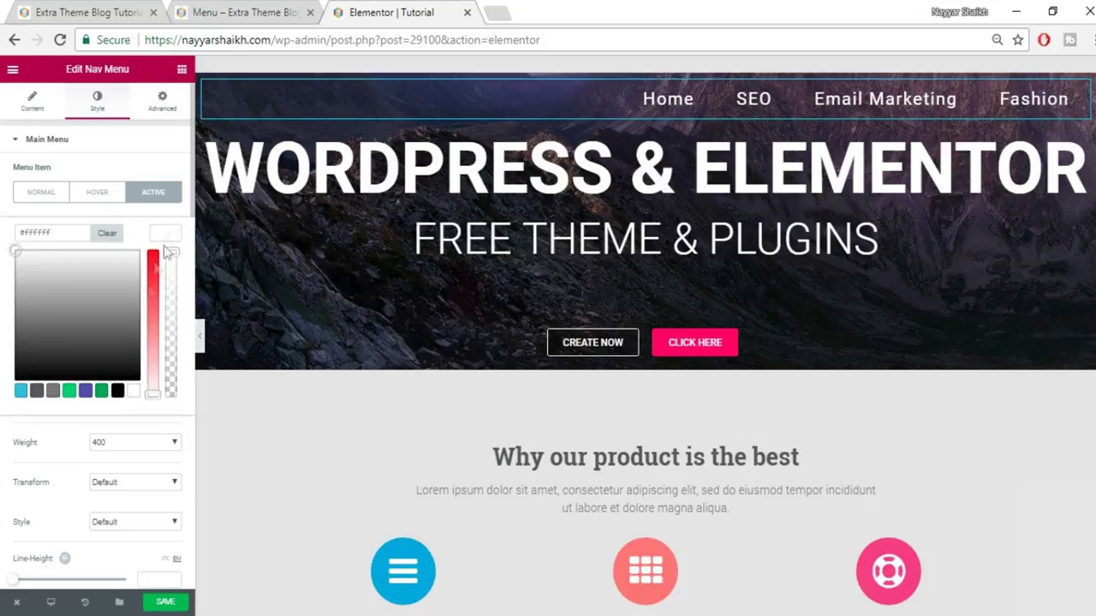
left_click(167, 250)
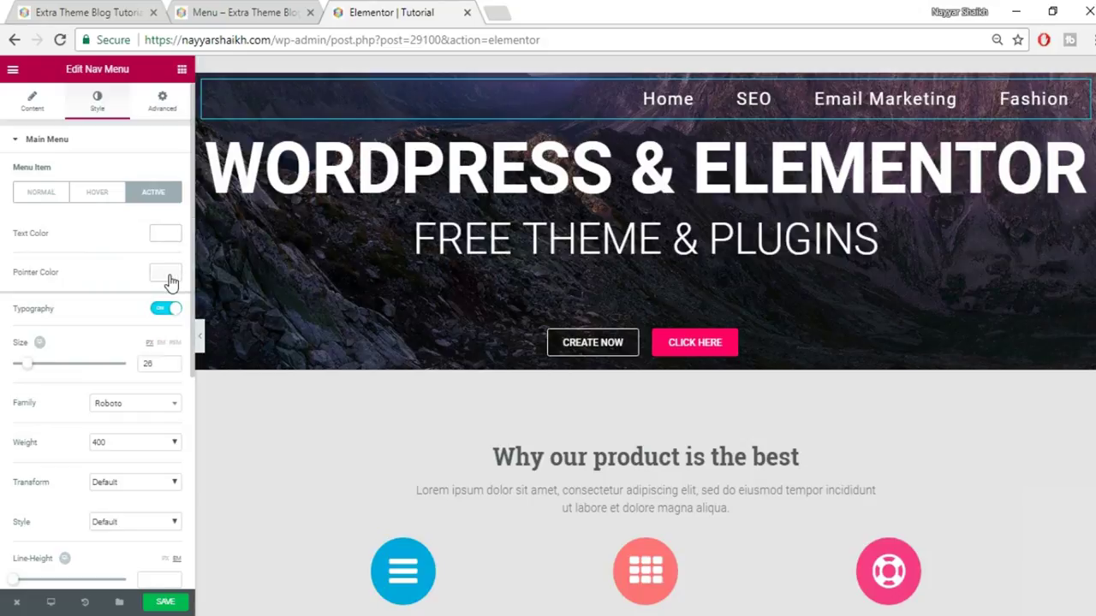
left_click(167, 274)
left_click_drag(89, 345, 103, 314)
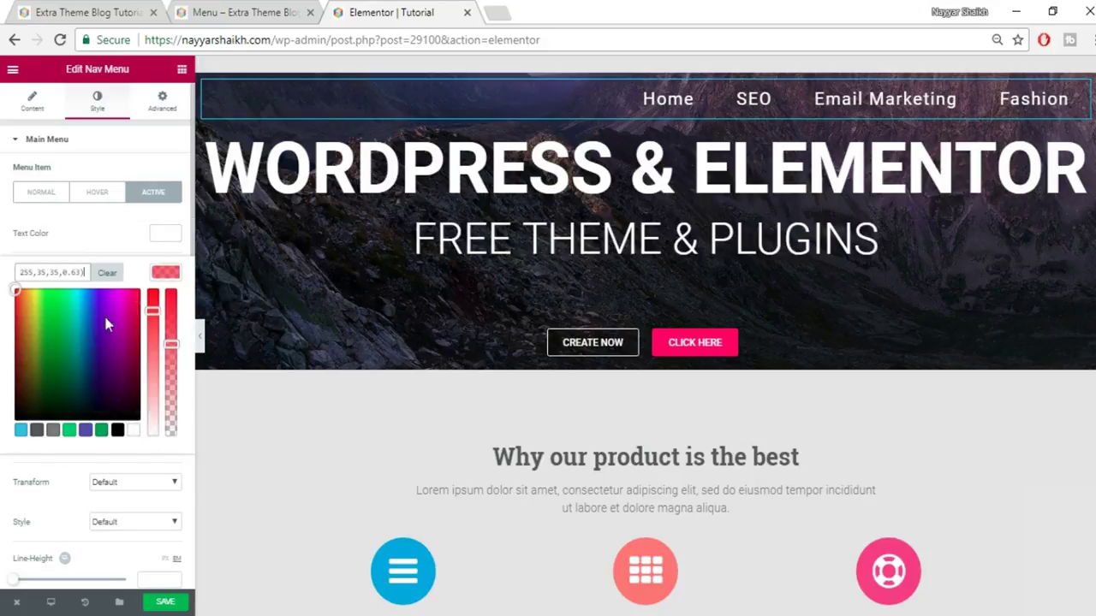
left_click(163, 274)
- Save the page and view the live Tutorial page to check the menu's hover effects and the Fashion submenu
left_click(171, 603)
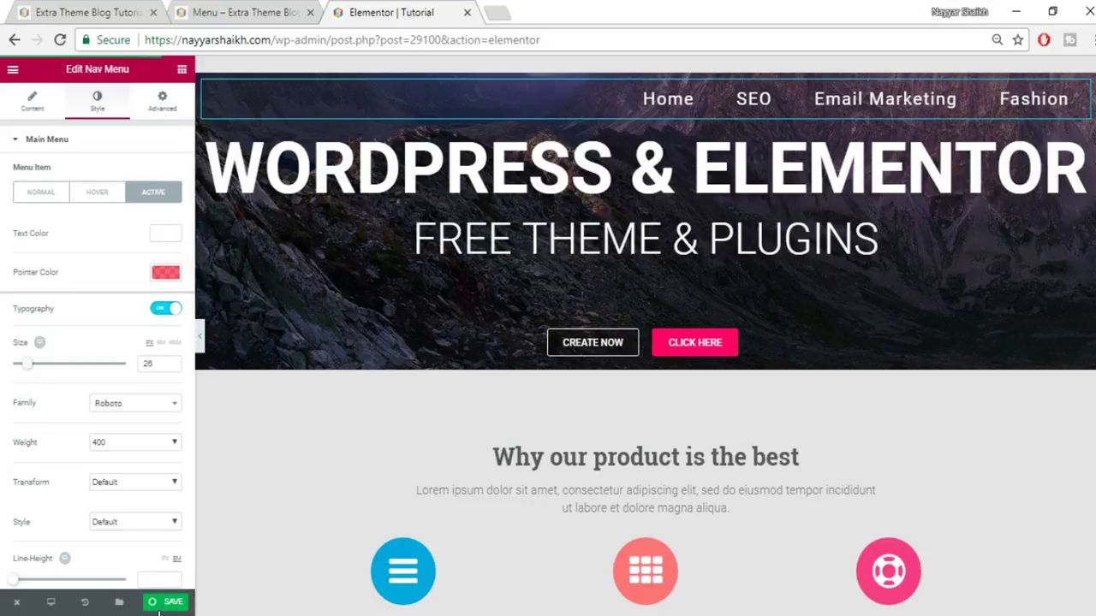
left_click(159, 608)
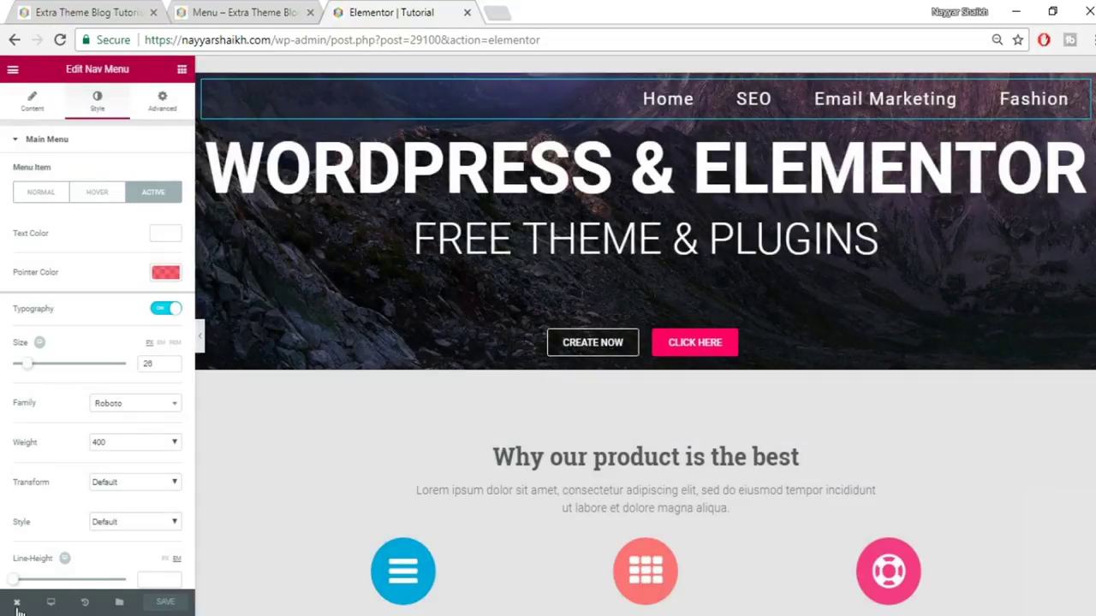
mouse_move(19, 608)
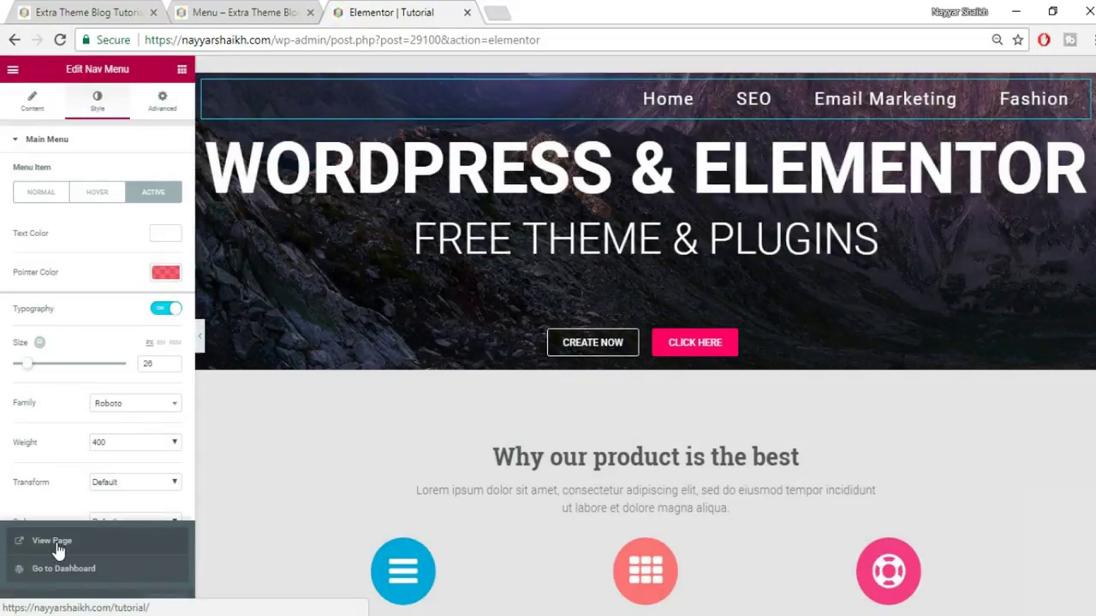
left_click(53, 543)
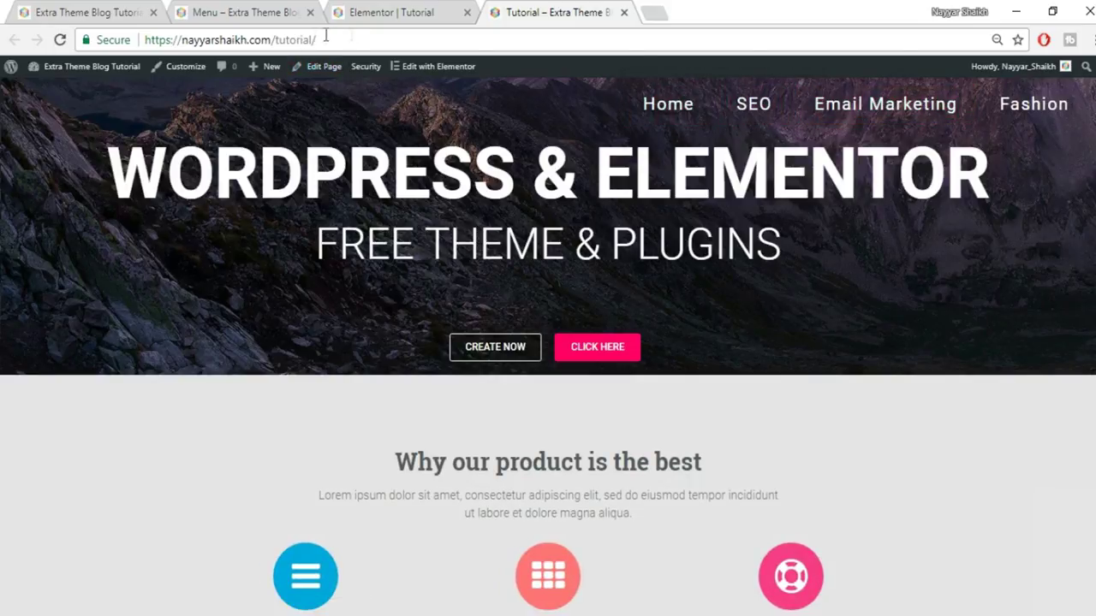
left_click_drag(325, 38, 270, 39)
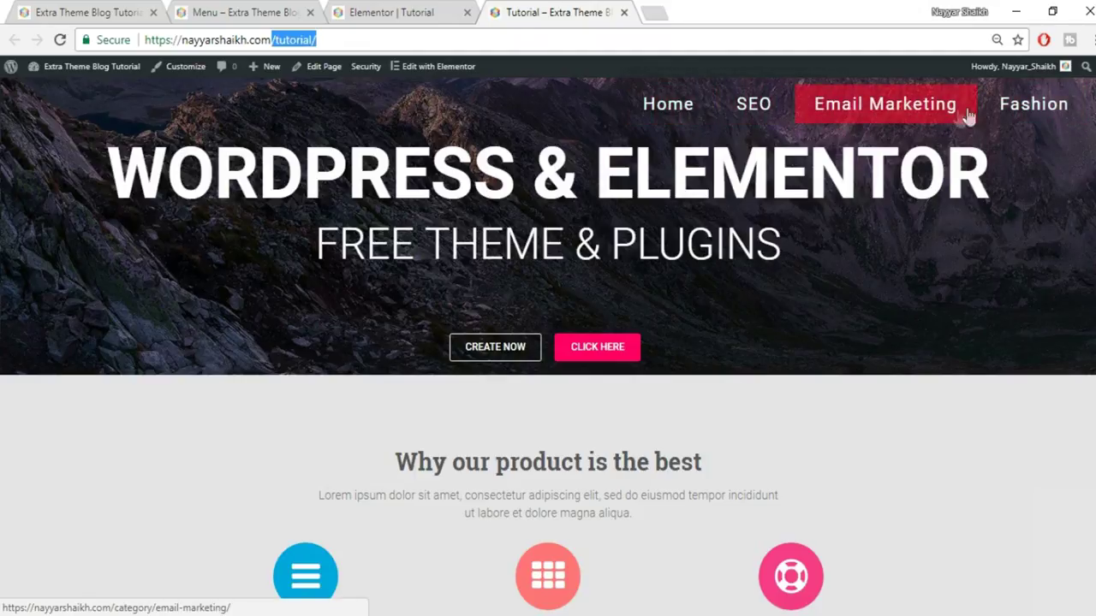
mouse_move(1055, 116)
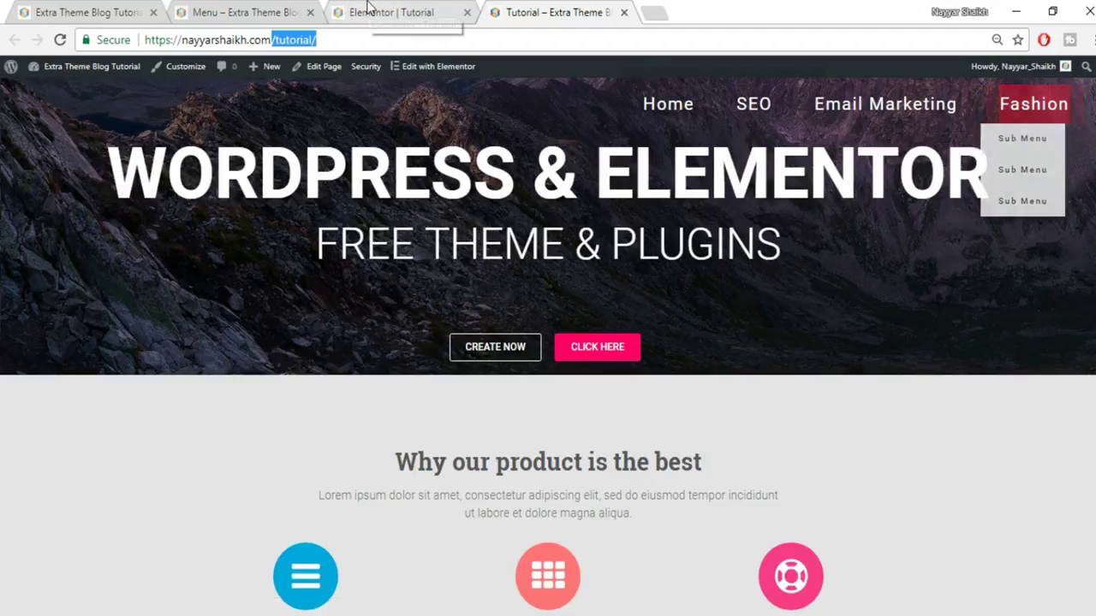
- Return to the Elementor editor, set the dropdown's normal text color to #ffffff and check it on the Fashion submenu
left_click(368, 7)
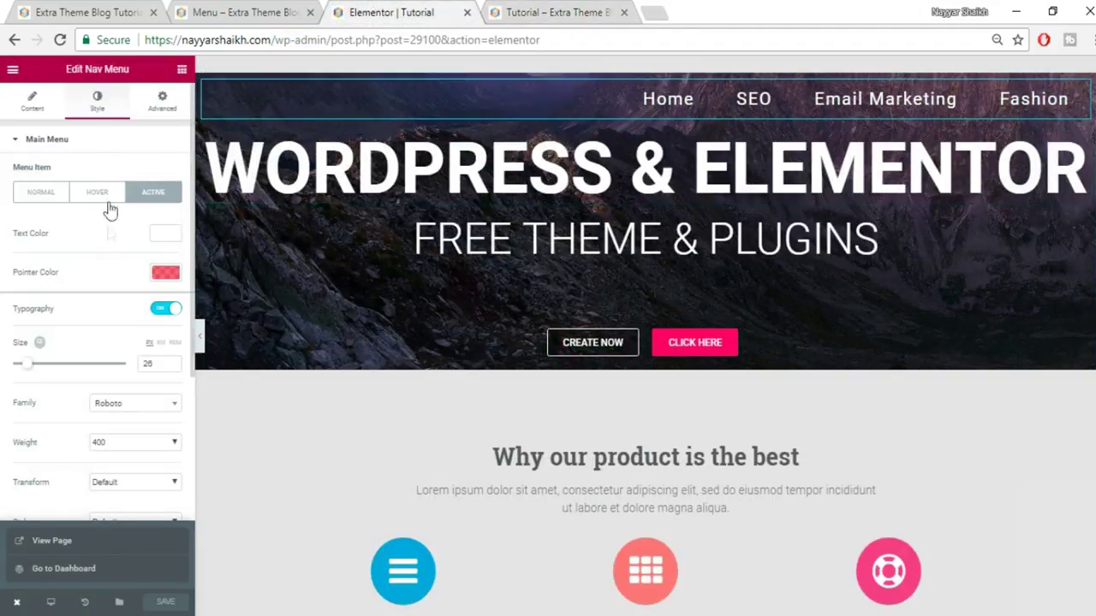
left_click(52, 145)
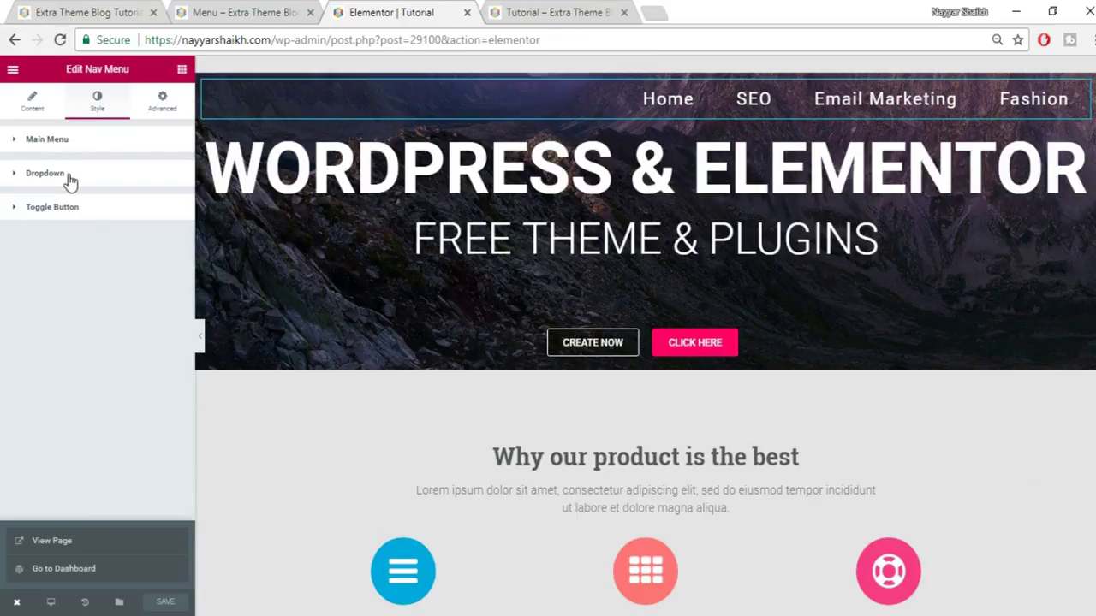
left_click(70, 178)
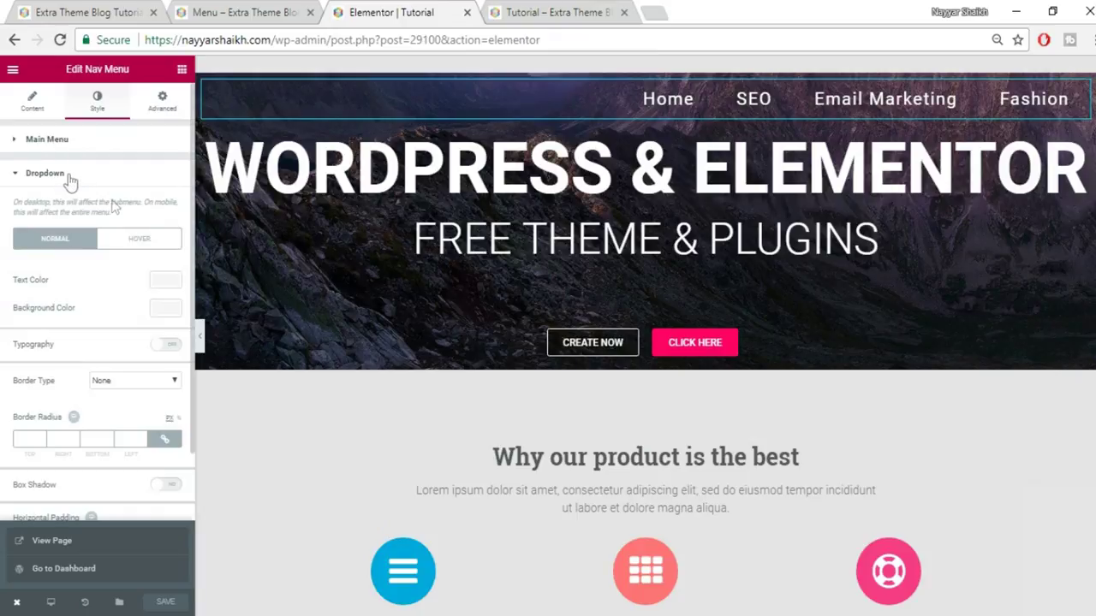
left_click(161, 281)
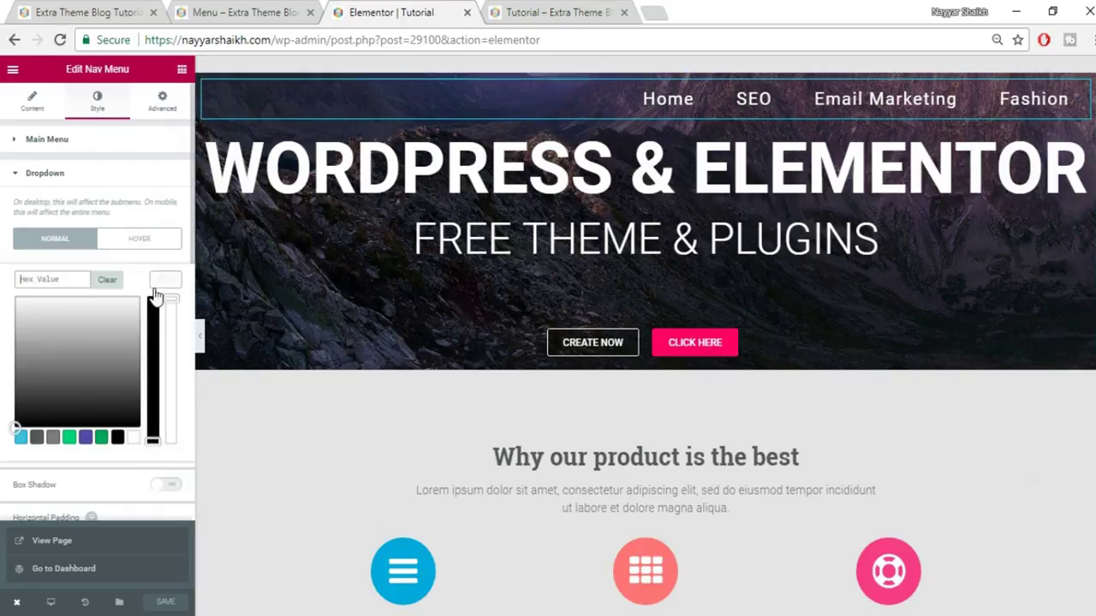
left_click(133, 440)
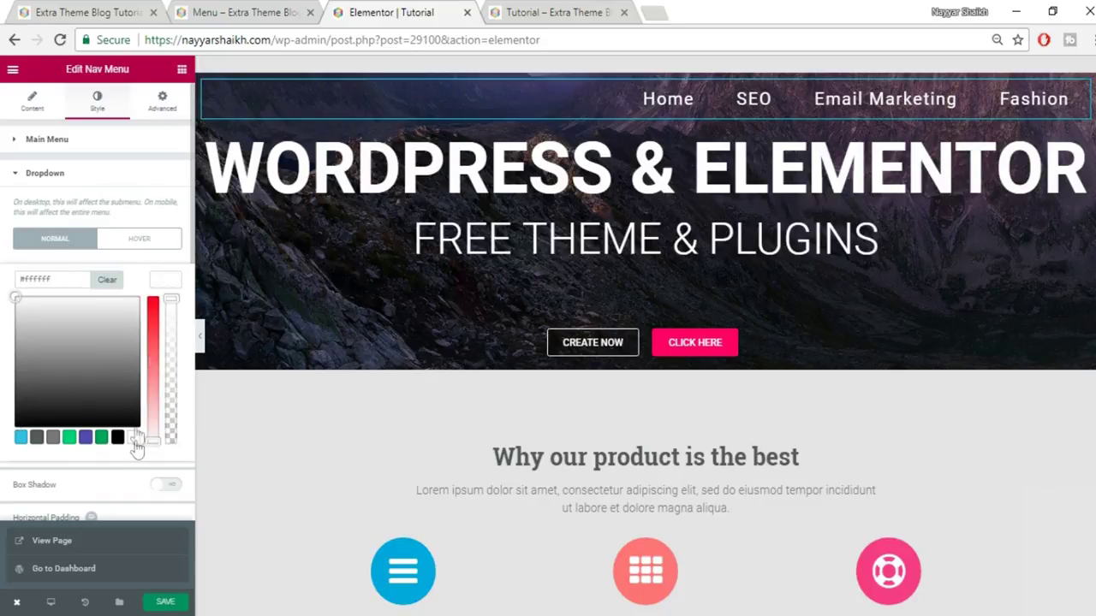
left_click(167, 283)
mouse_move(1027, 98)
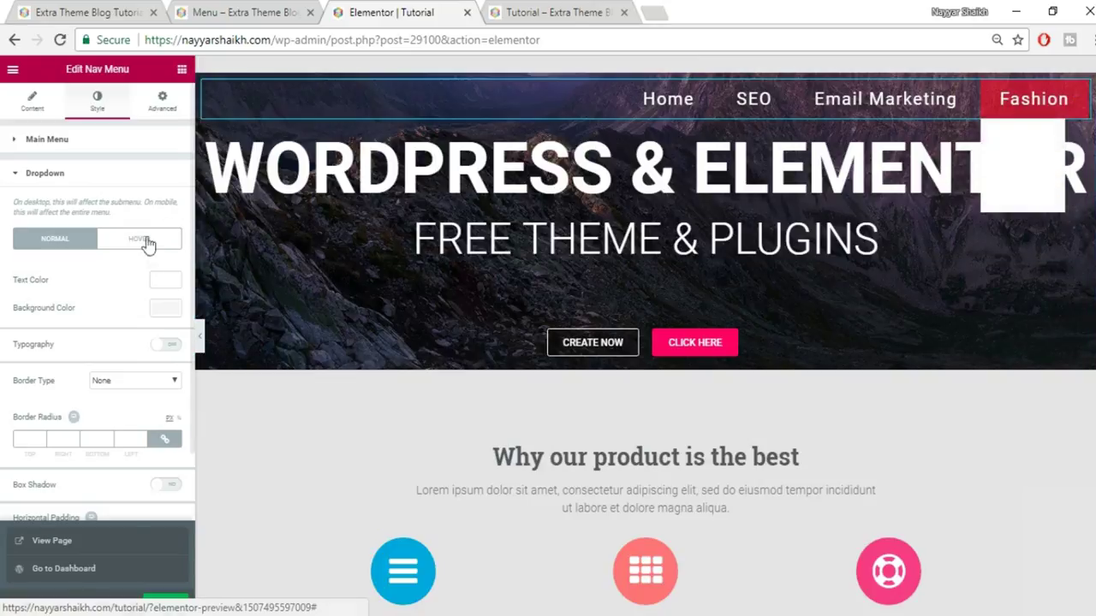
- Make the dropdown's normal background color fully transparent, rgba(0,0,0,0), and check the Fashion submenu
left_click(165, 309)
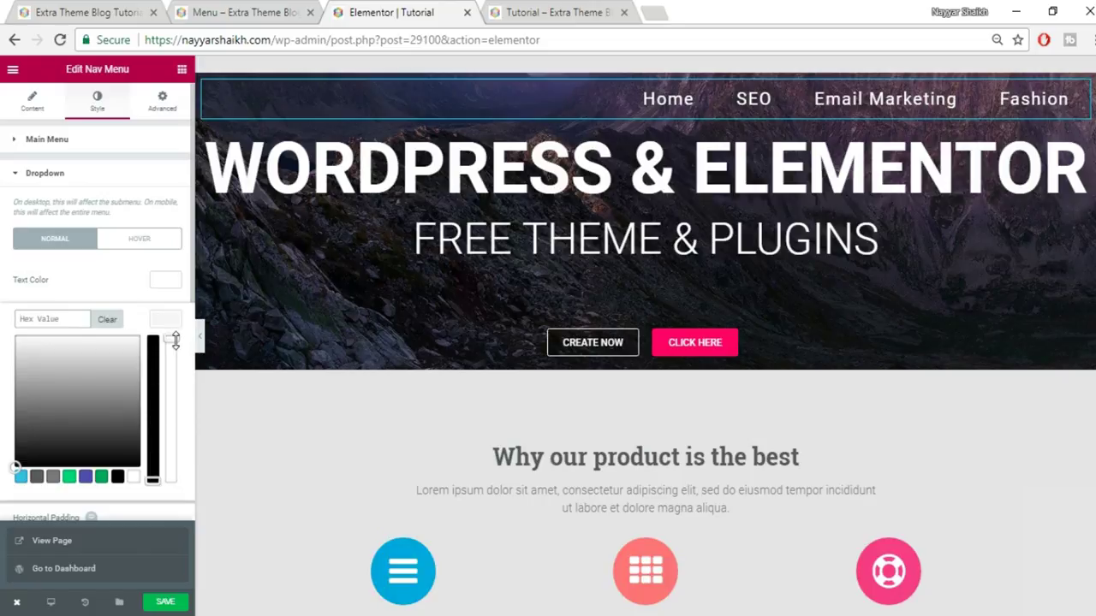
left_click_drag(172, 340, 173, 507)
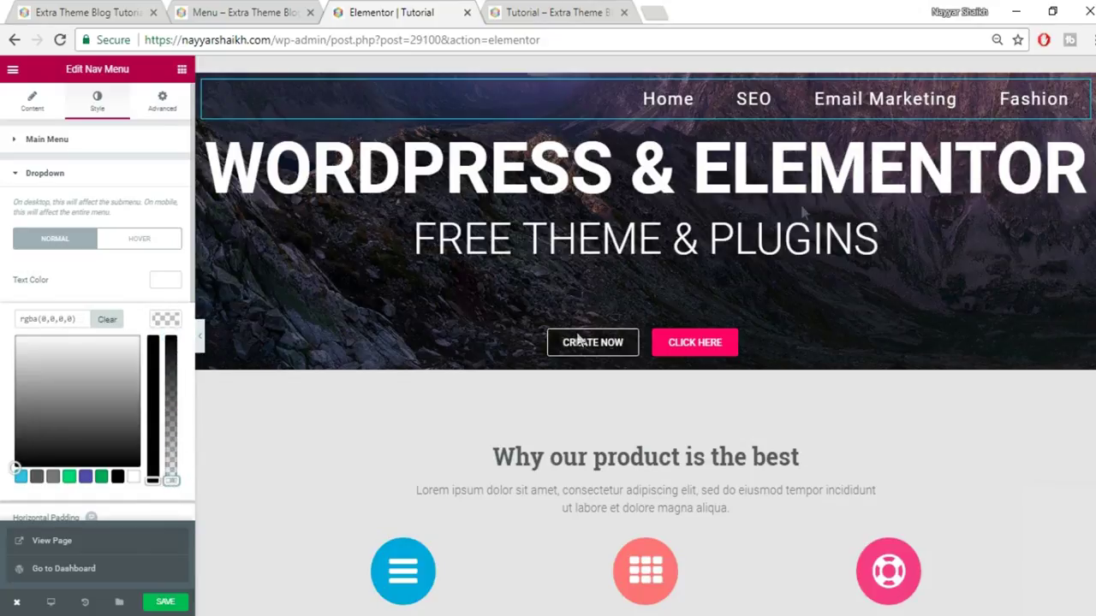
mouse_move(1028, 98)
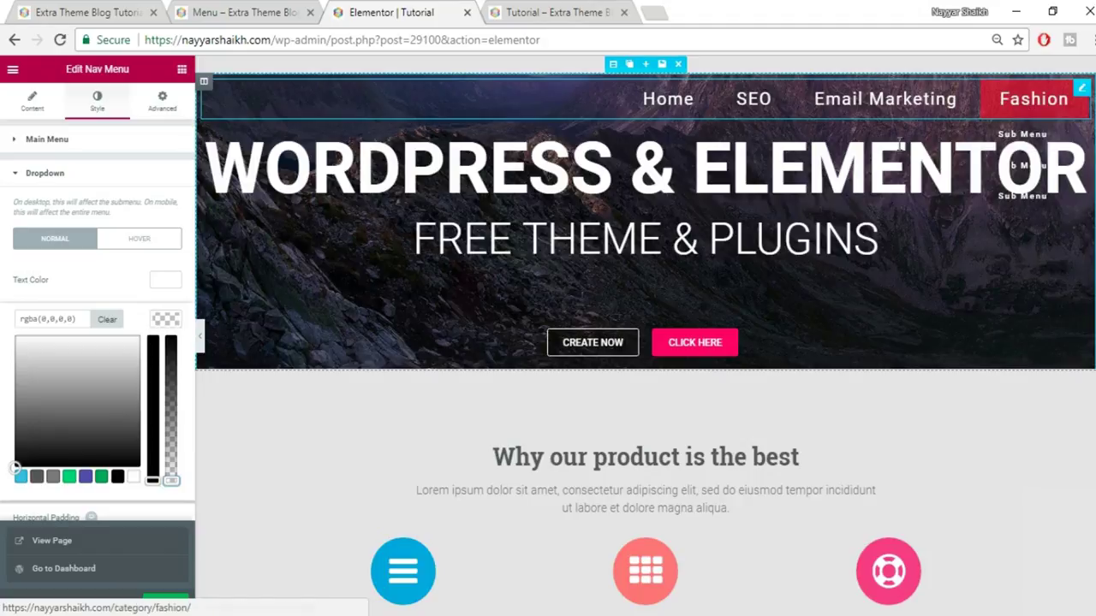
left_click(163, 280)
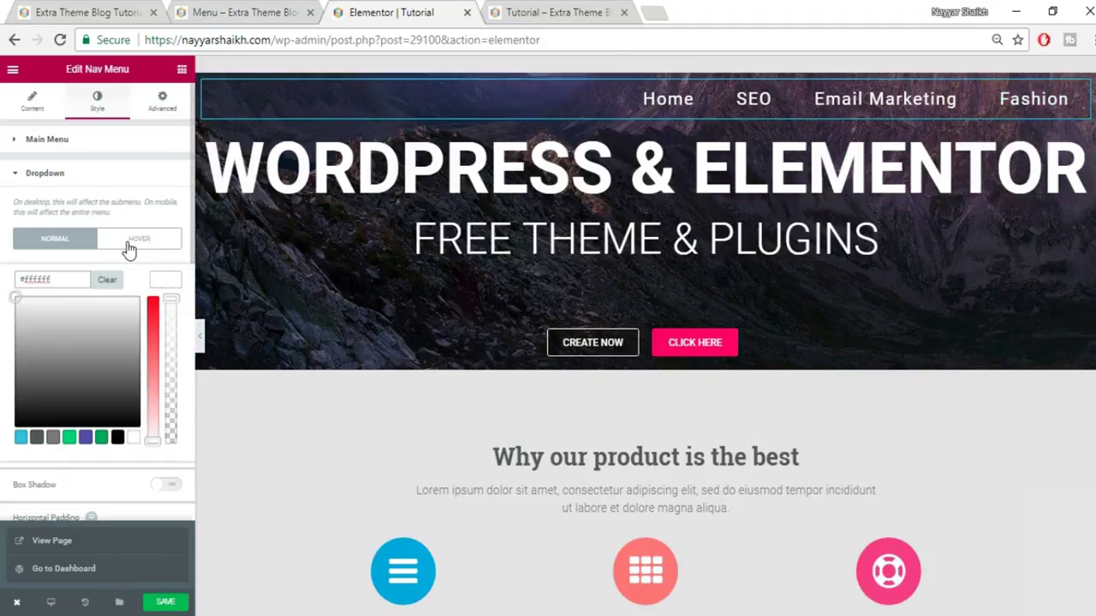
- Set the dropdown's hover text color to #ffffff and its hover background color to rgba(255,35,35,0.63)
left_click(128, 244)
left_click(164, 281)
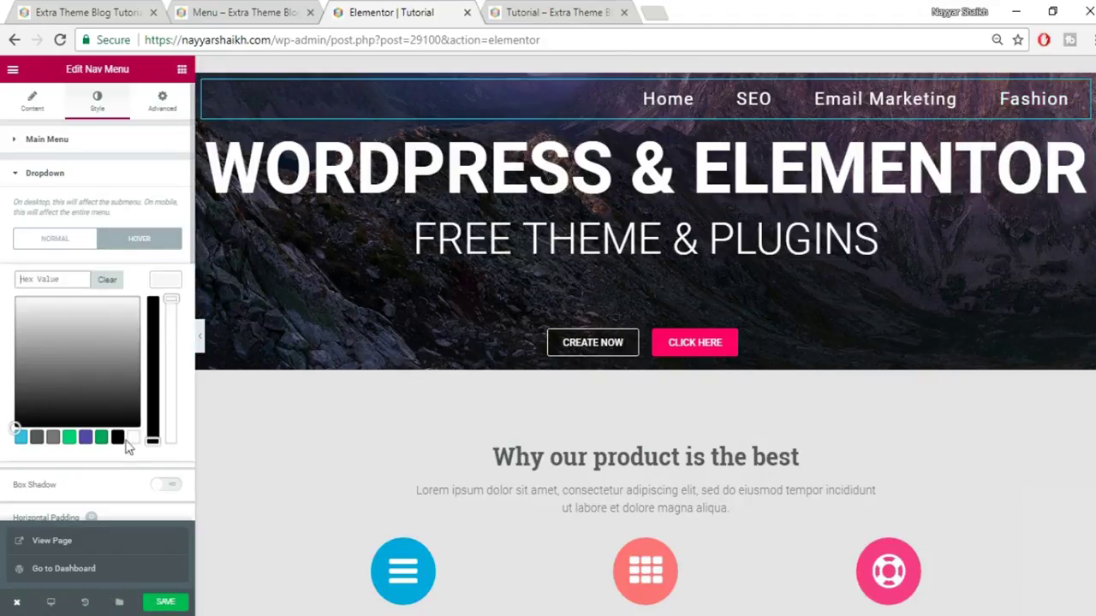
left_click(133, 438)
left_click(164, 280)
left_click(164, 280)
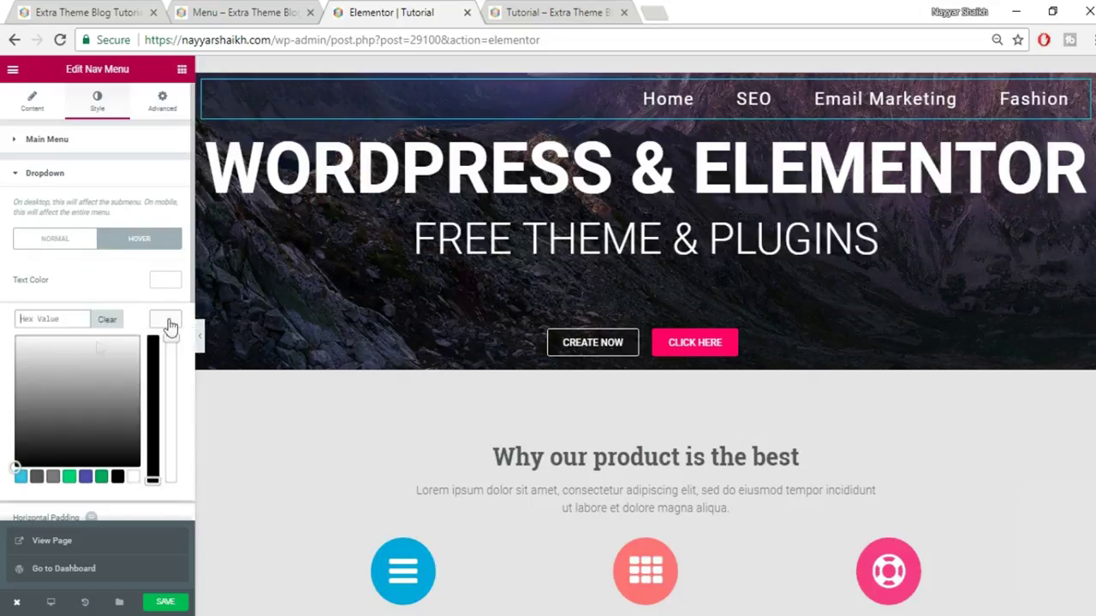
type("rgba(255,35,35,0.63)")
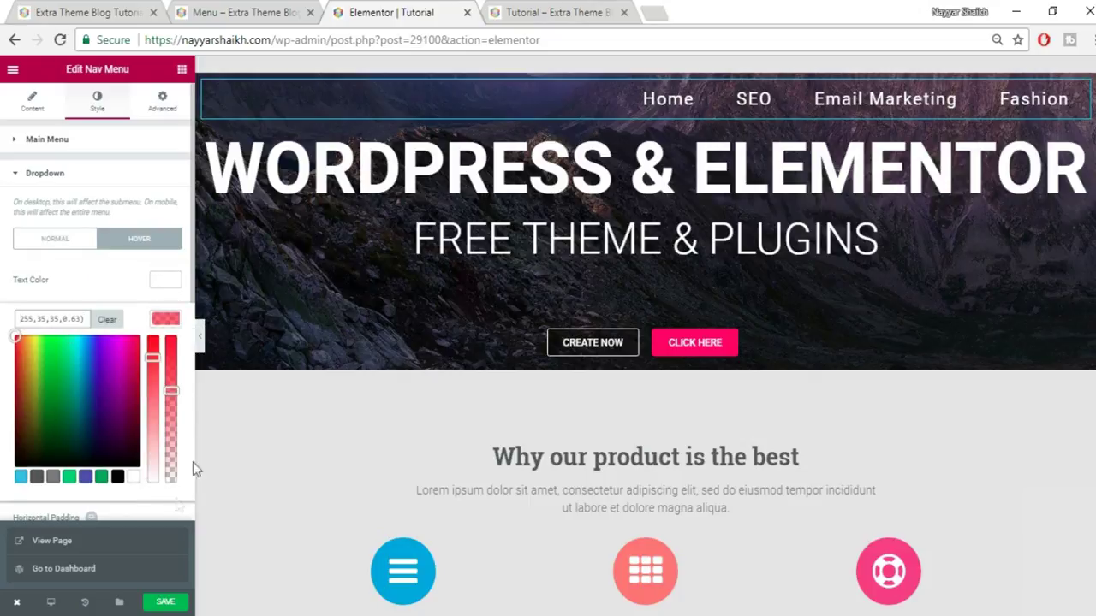
left_click(171, 321)
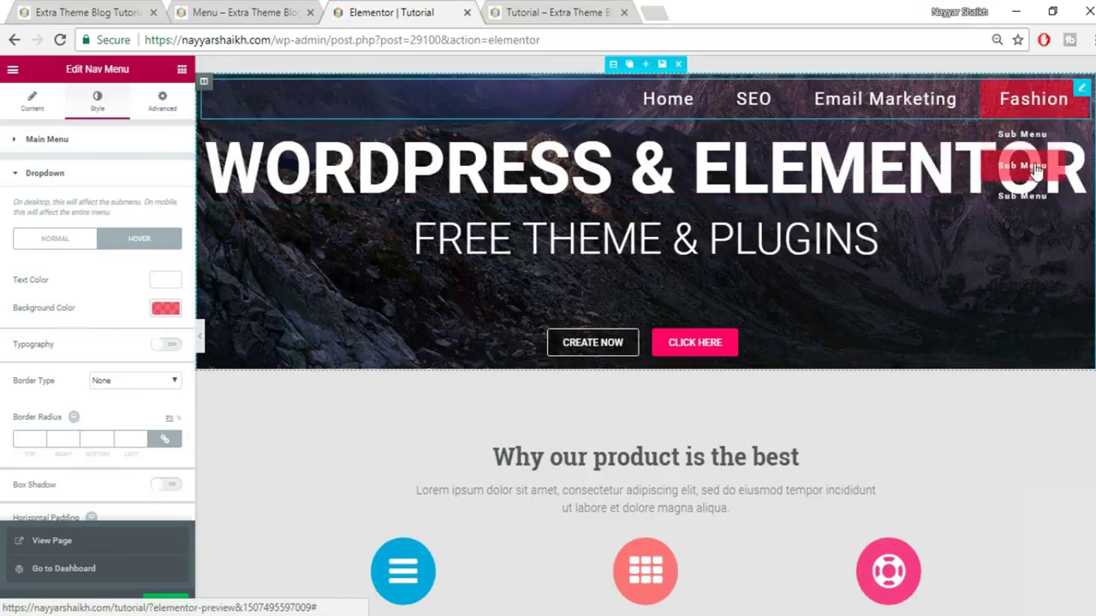
- Turn on the box shadow for the nav menu's dropdown
scroll(67, 385, "down", 3)
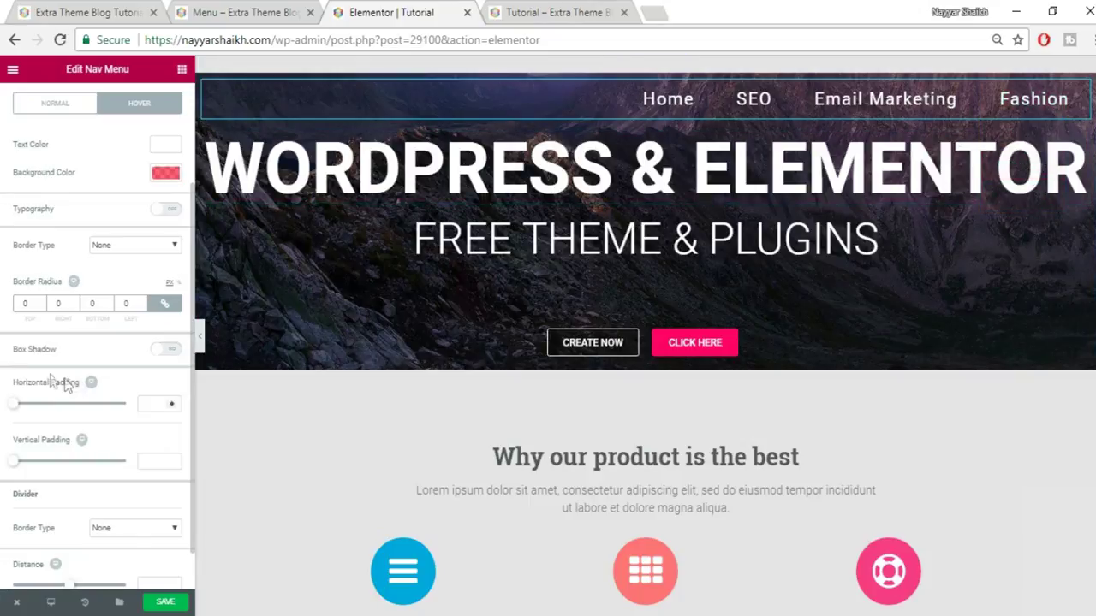
left_click(170, 350)
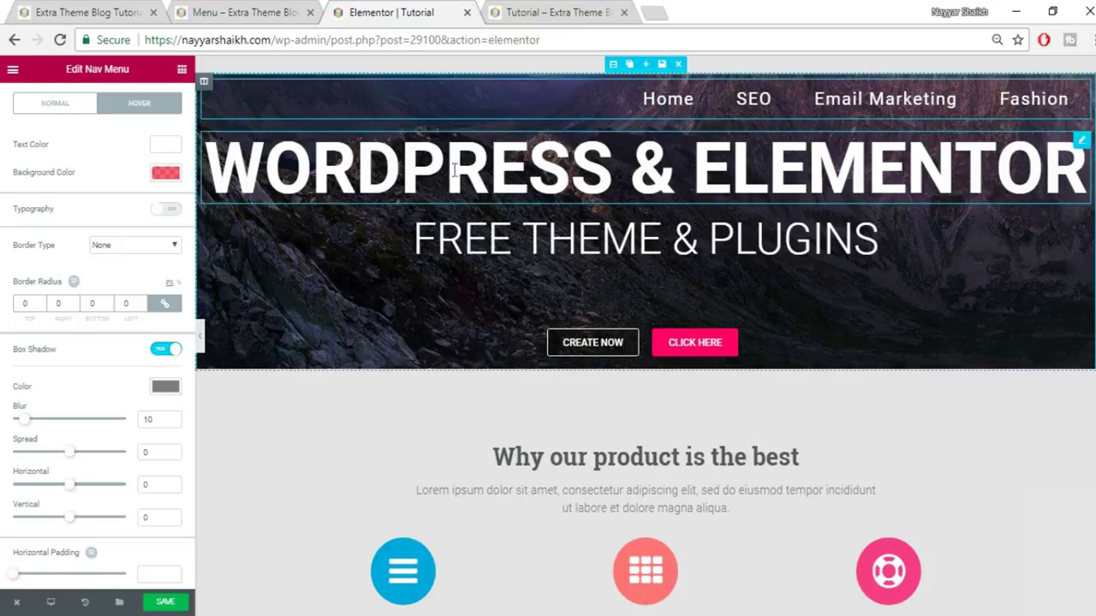
- Set only the top padding of the WORDPRESS & ELEMENTOR heading to 250 px, with the sides unlinked, and save the page
left_click(520, 167)
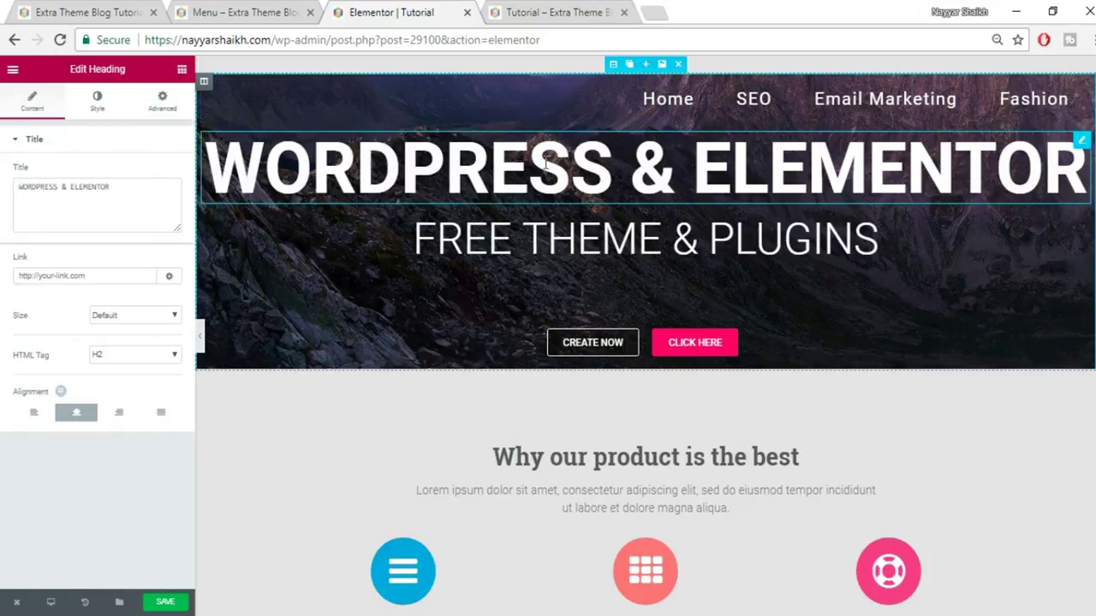
left_click(162, 101)
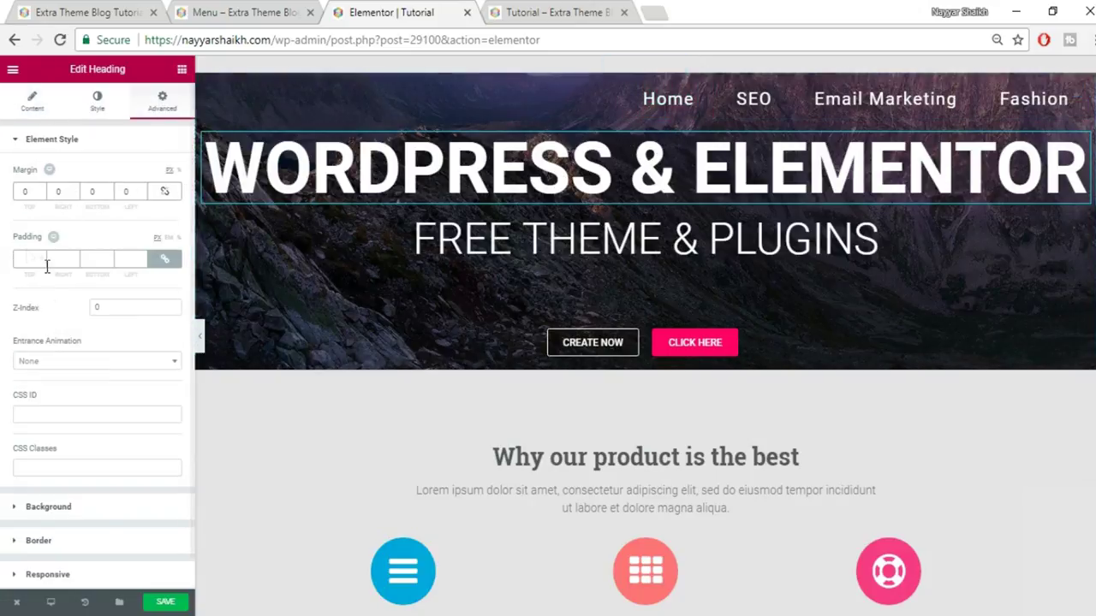
left_click(160, 264)
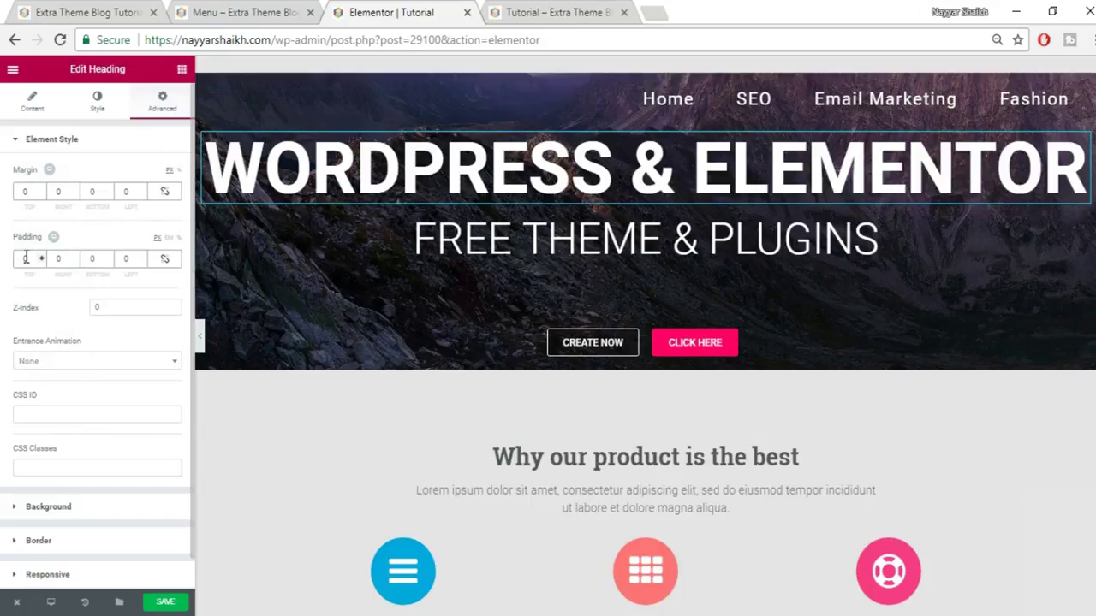
type("250")
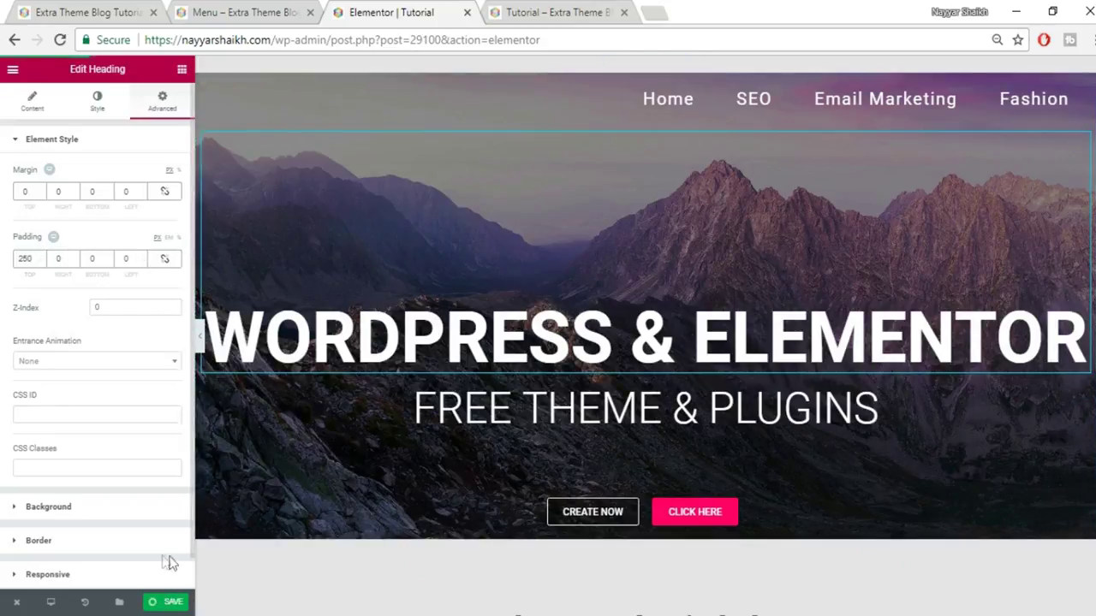
- Reload the live Tutorial page and check the menu's hover effect and the Fashion item above the lowered heading
left_click(1050, 116)
mouse_move(1047, 110)
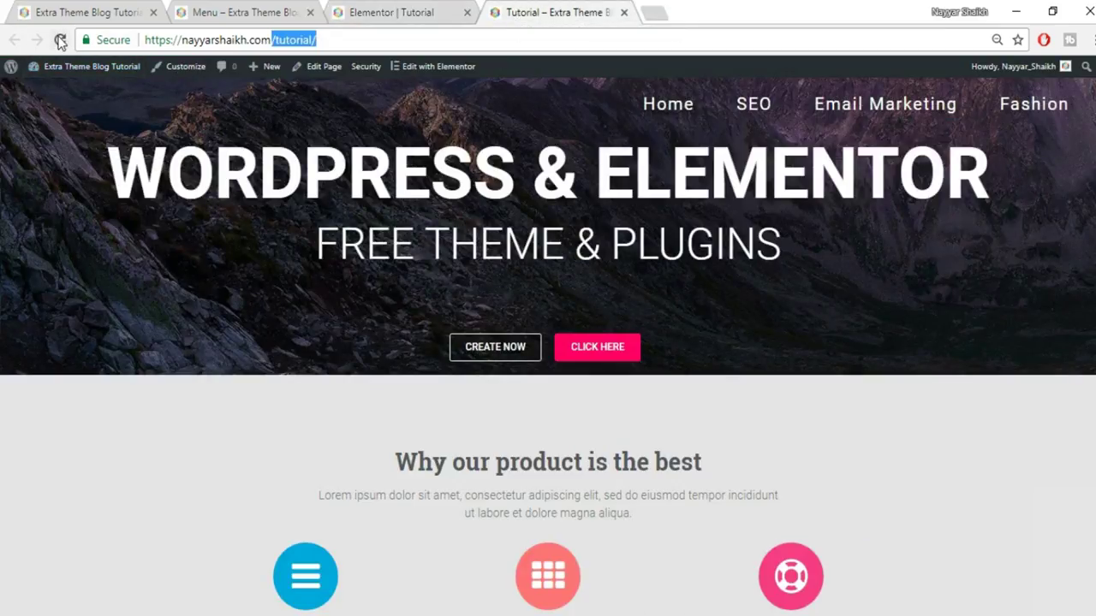
left_click(60, 40)
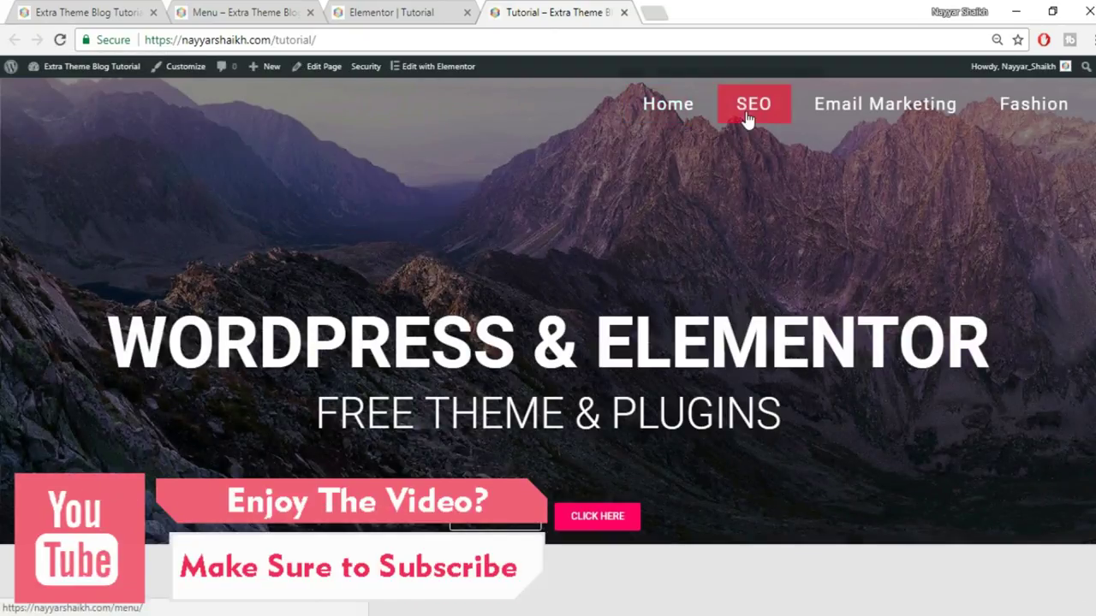
mouse_move(1023, 99)
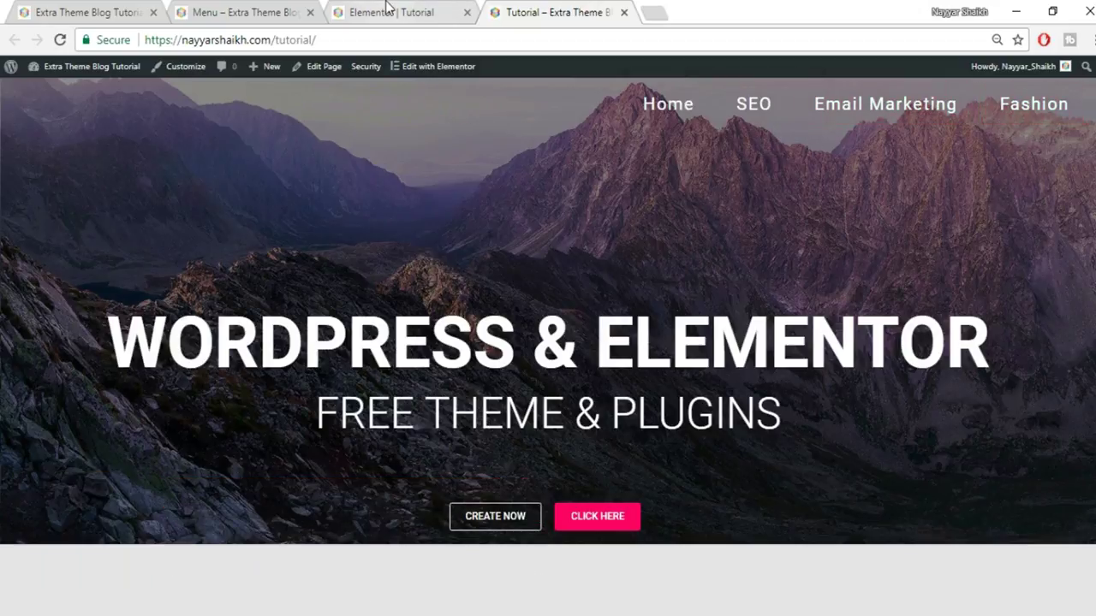
- Look at the logo and menu headers on the home page and the Menu page, and return to the Elementor editor
left_click(83, 12)
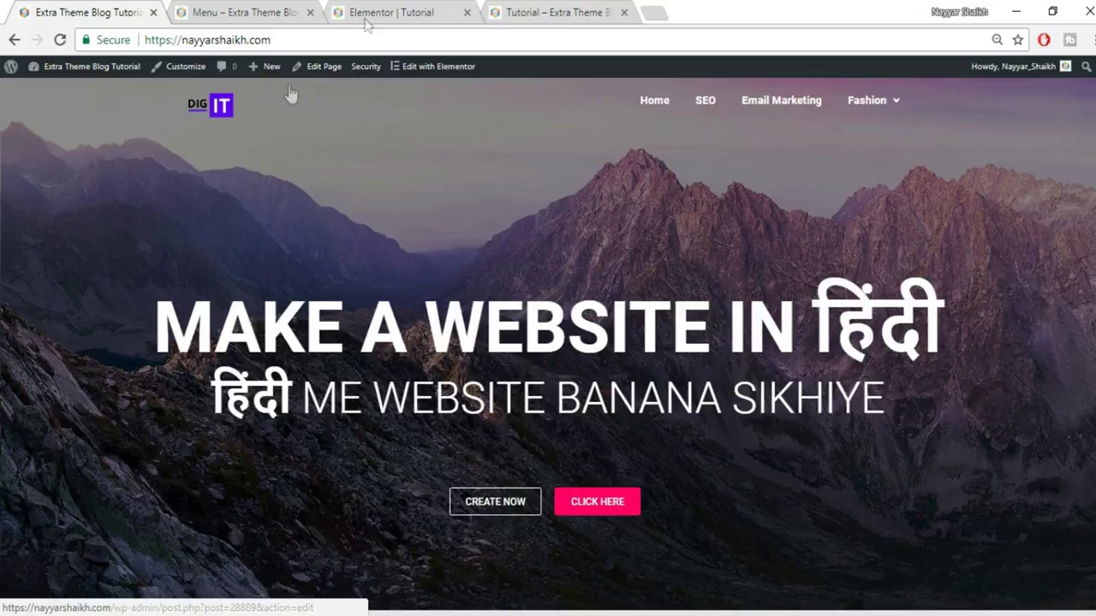
left_click(238, 11)
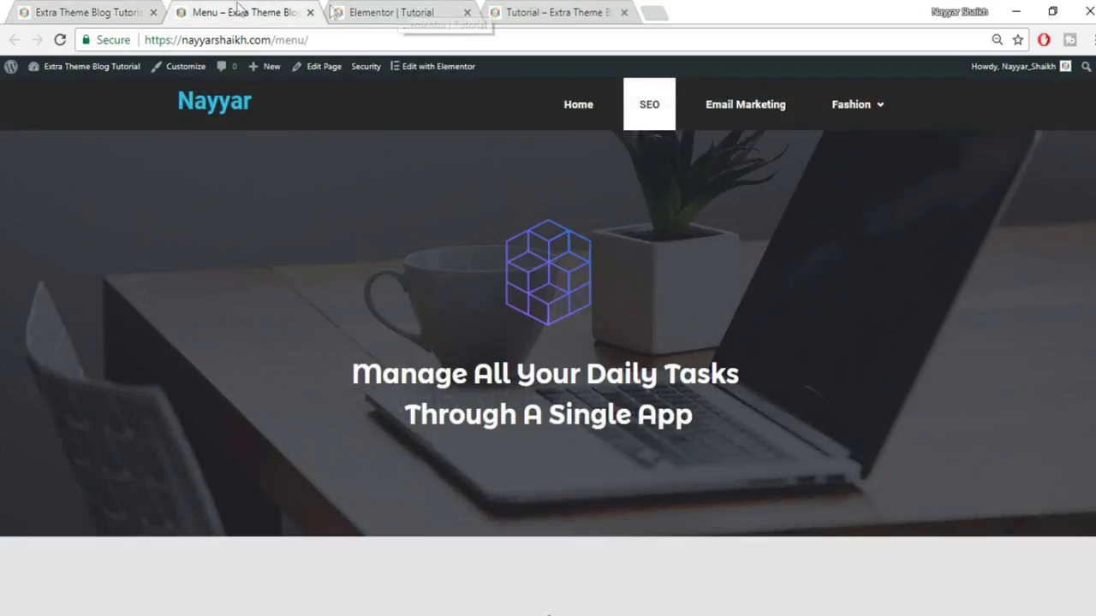
left_click(367, 11)
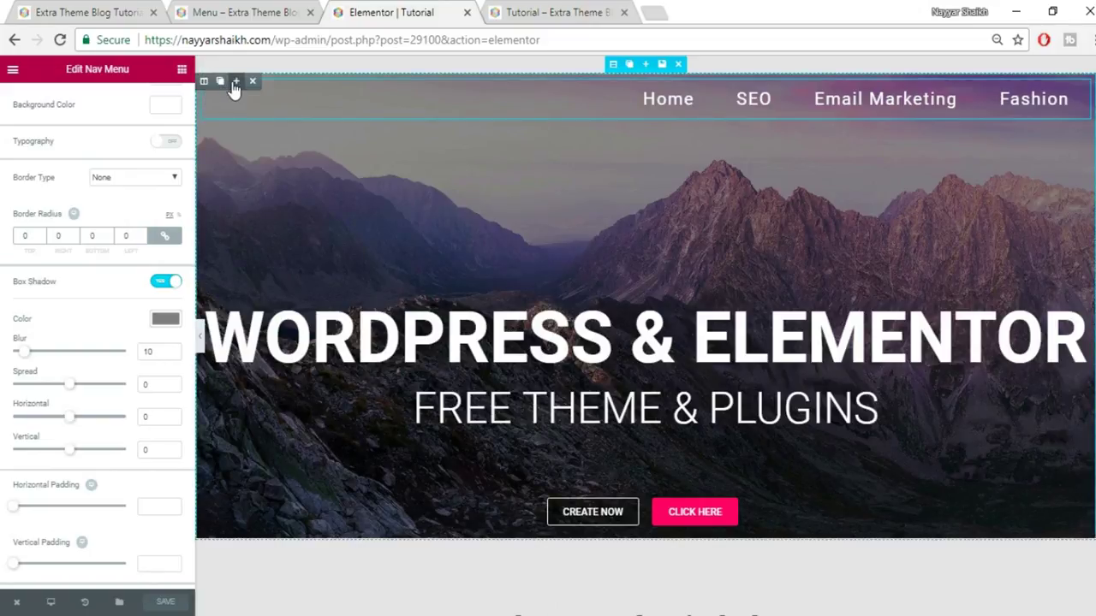
- Place the nav menu in the second column of a new two-column inner section above the heading, making that column wider than the first
left_click(235, 82)
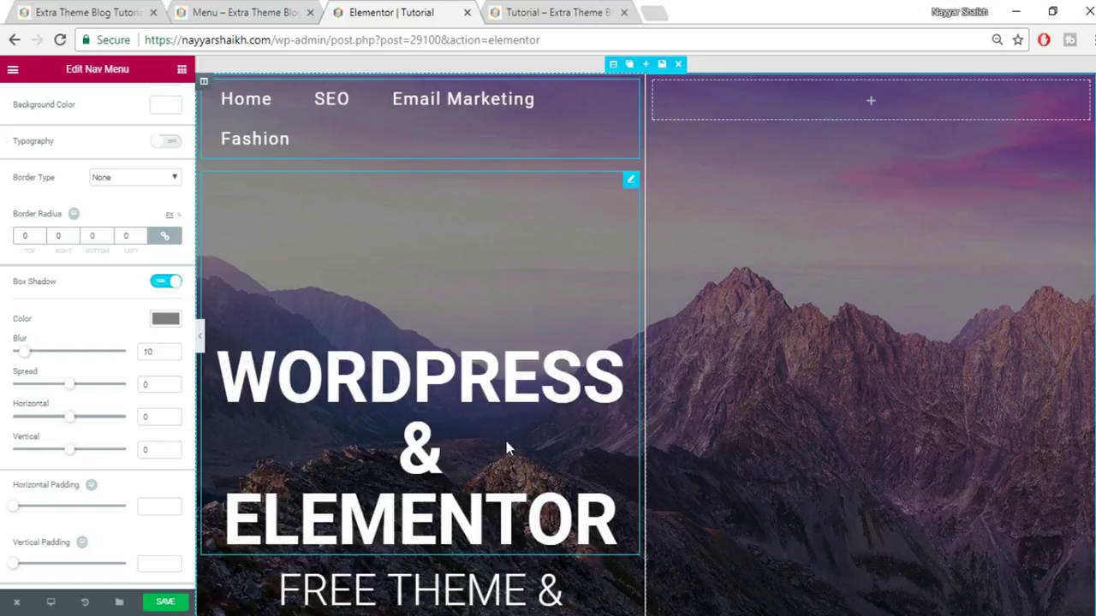
key("ctrl+z")
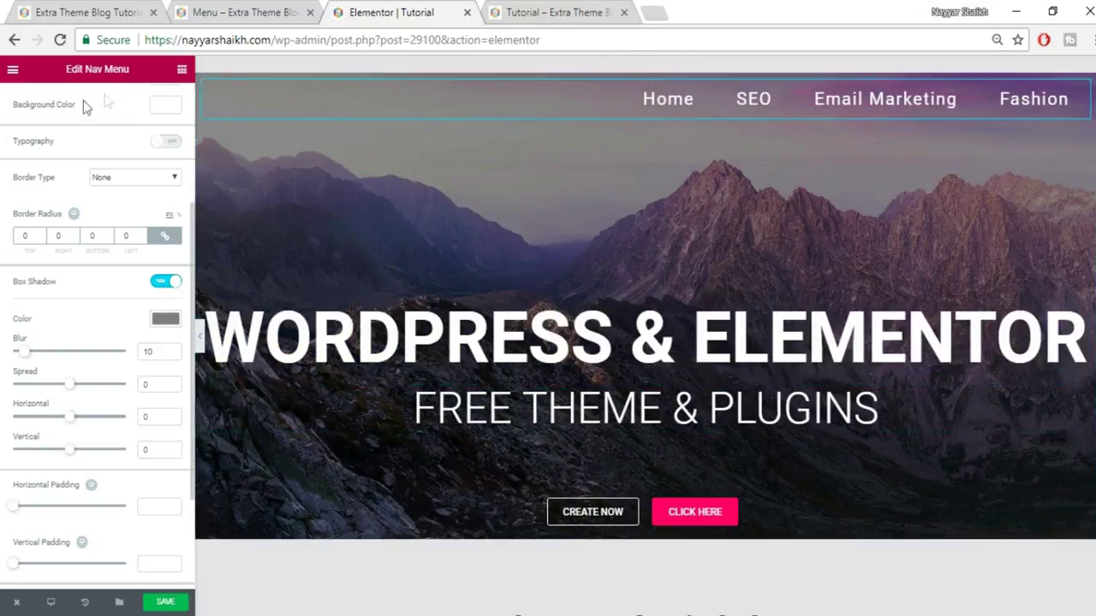
left_click(181, 69)
left_click_drag(48, 162, 819, 108)
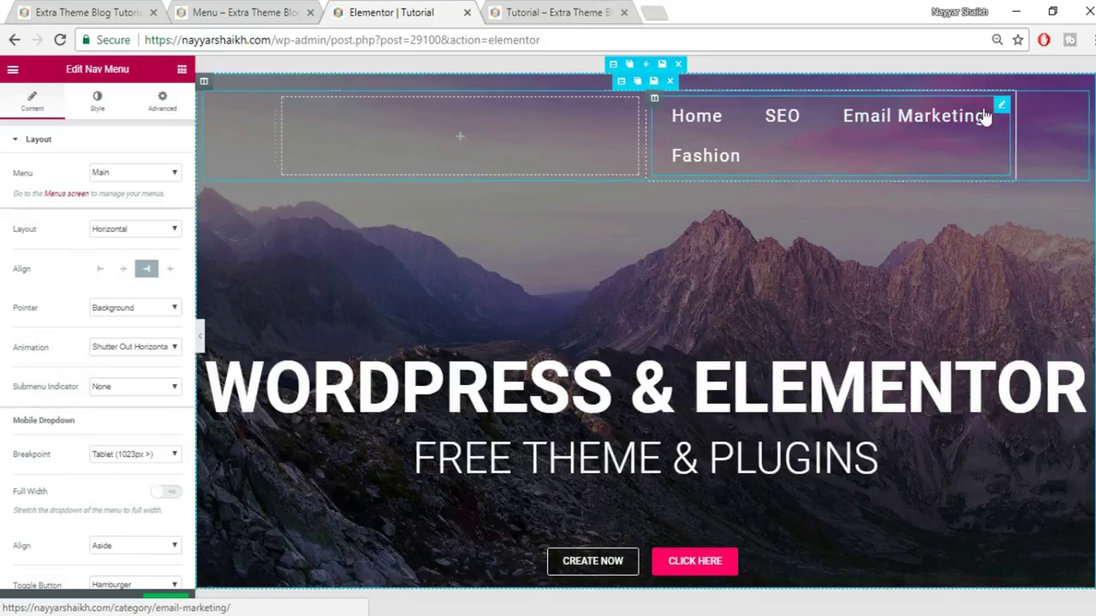
left_click_drag(645, 129, 528, 125)
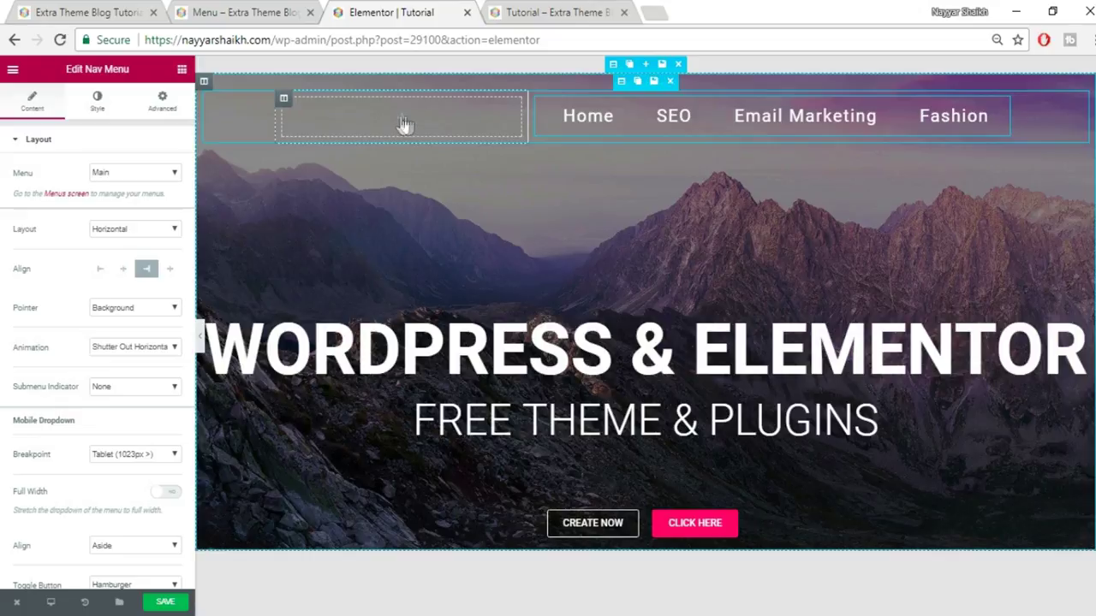
- Add an Image widget to the empty column beside the menu and insert digit.png from the media library
left_click(182, 69)
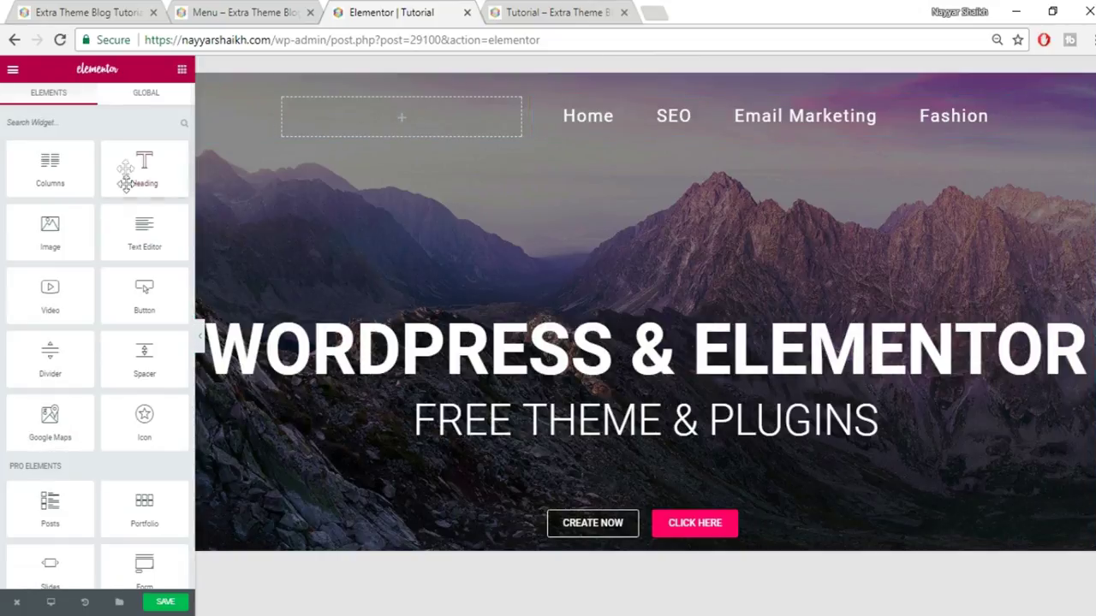
left_click_drag(51, 233, 430, 116)
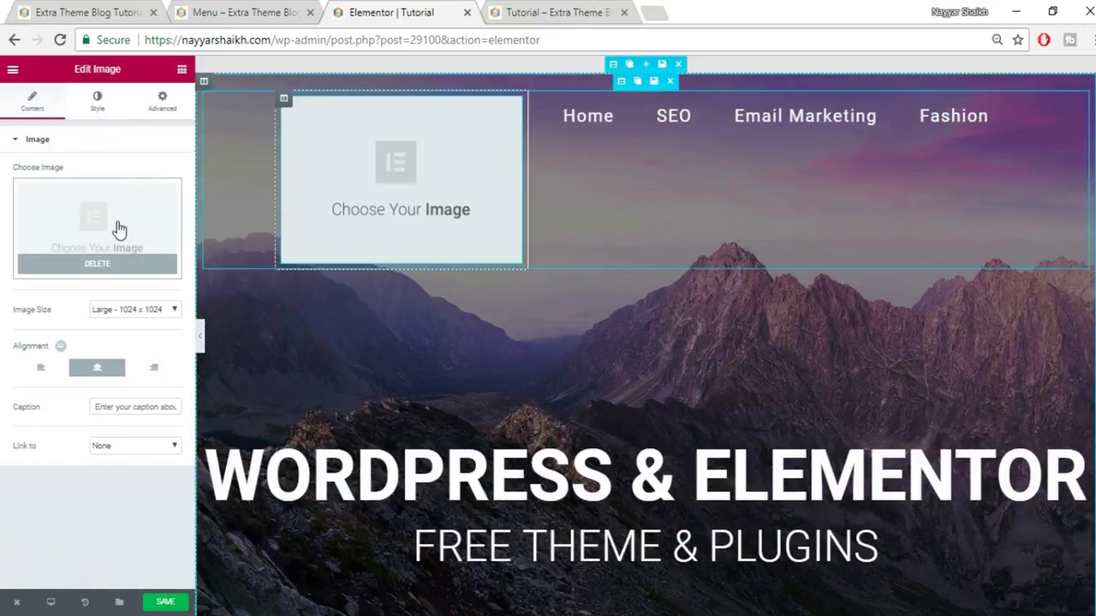
left_click(119, 230)
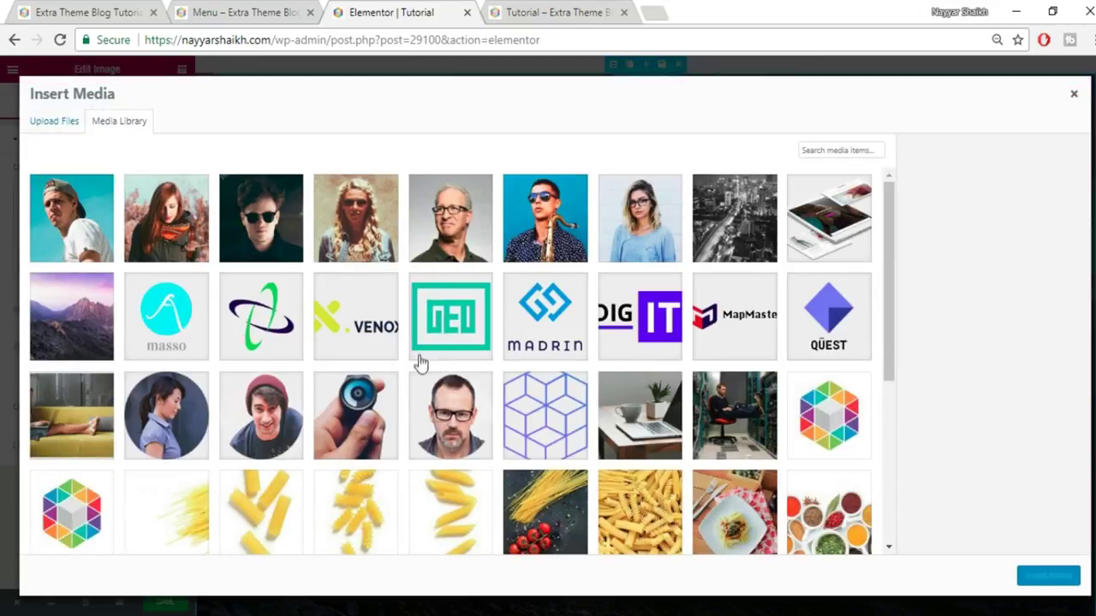
left_click(633, 332)
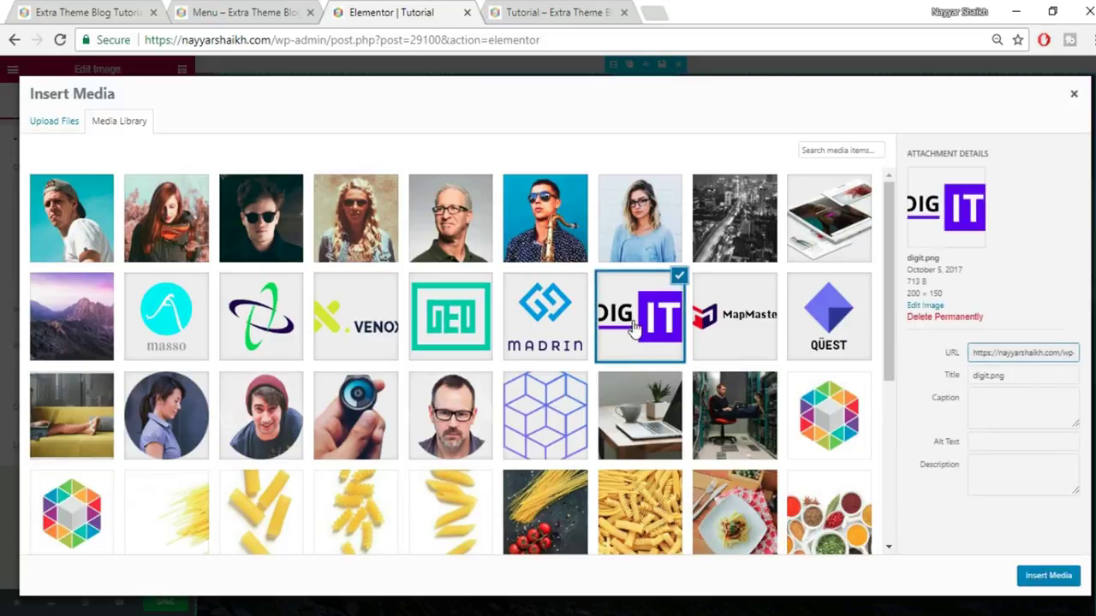
left_click(1049, 577)
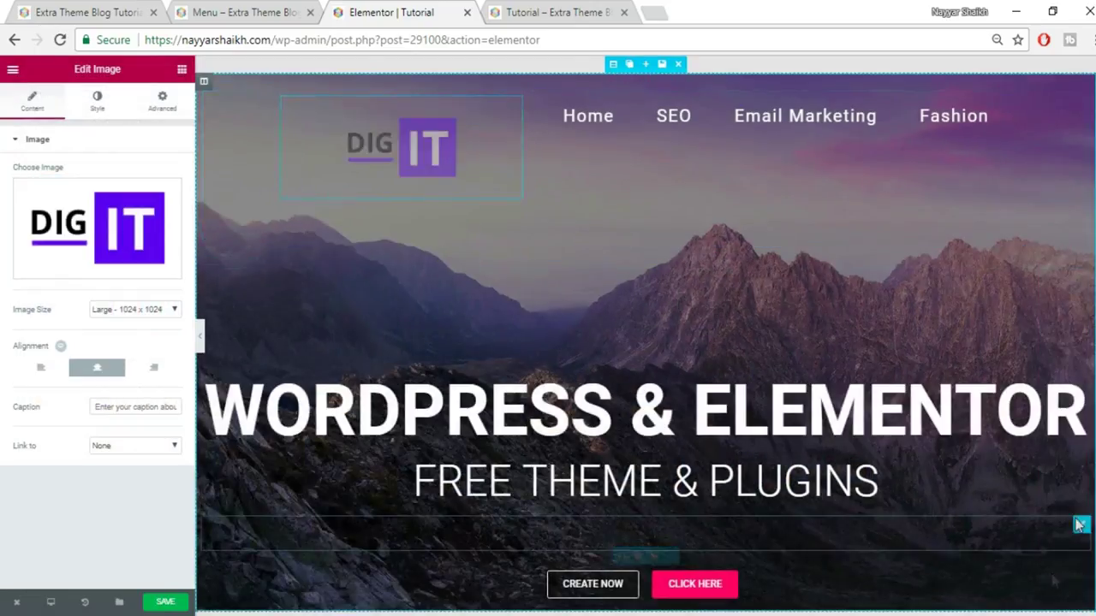
- Align the DIG IT logo to the left of its column
left_click(97, 111)
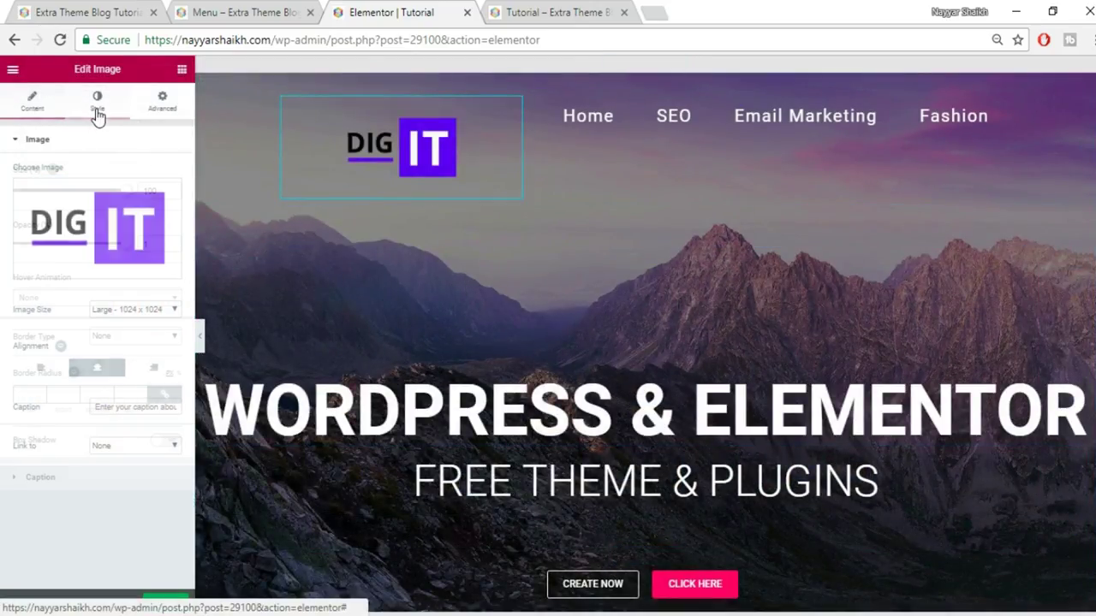
left_click(25, 109)
left_click(41, 376)
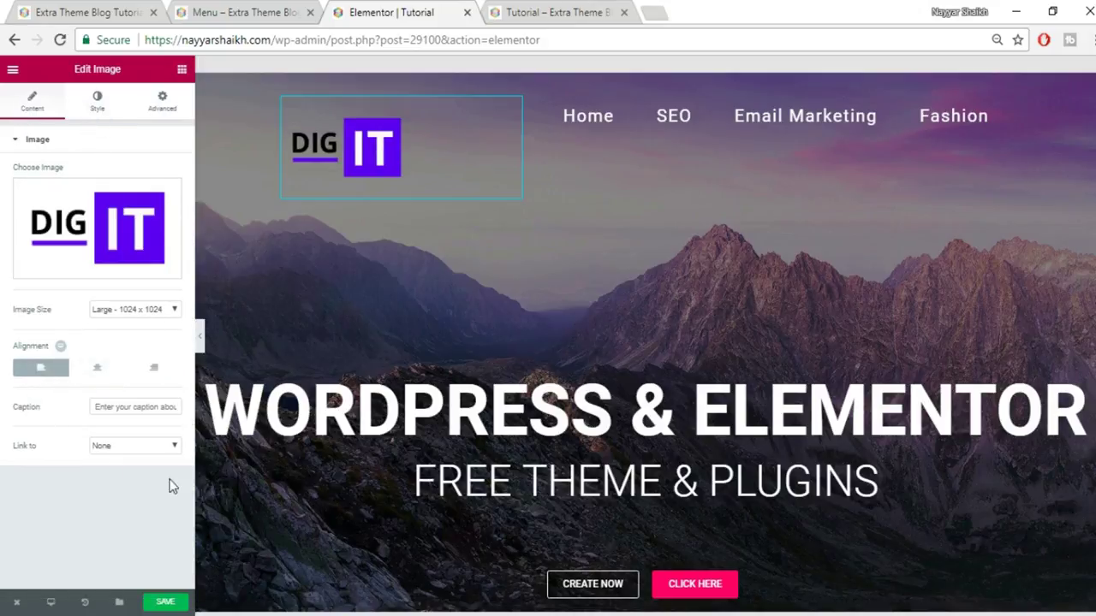
- Link the logo to a custom URL, using the site's home page address copied from the open home page
left_click(159, 448)
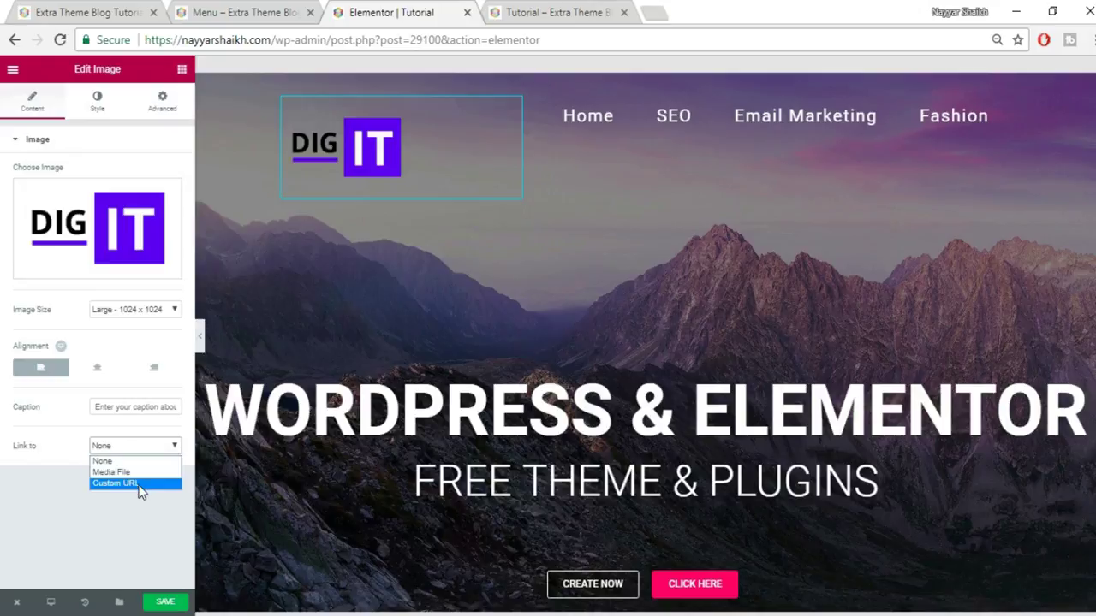
left_click(141, 485)
left_click(133, 484)
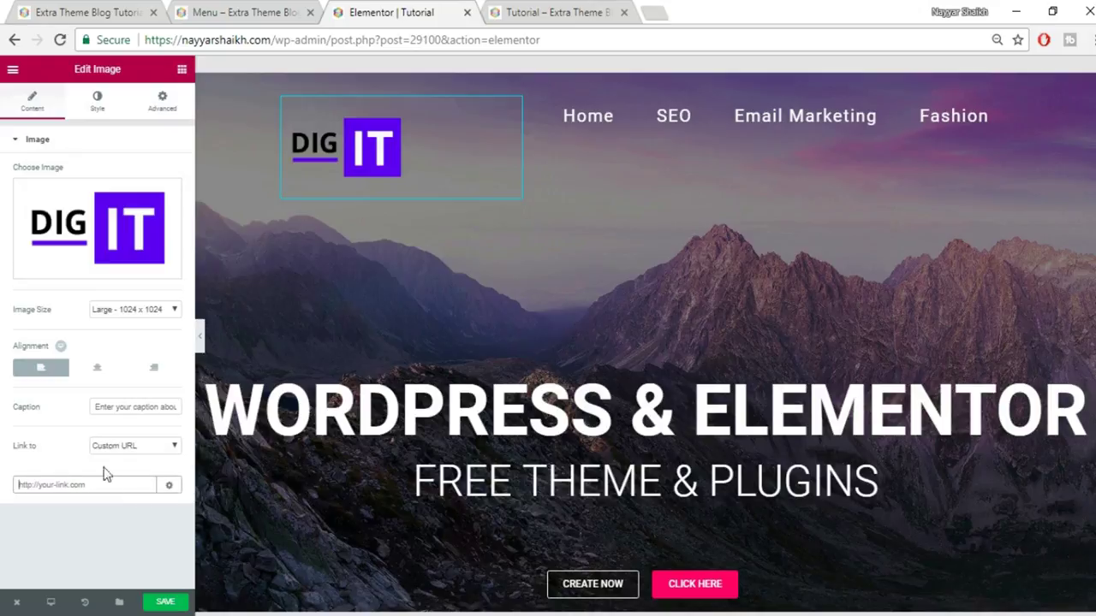
left_click(77, 11)
left_click(312, 40)
key("ctrl+c")
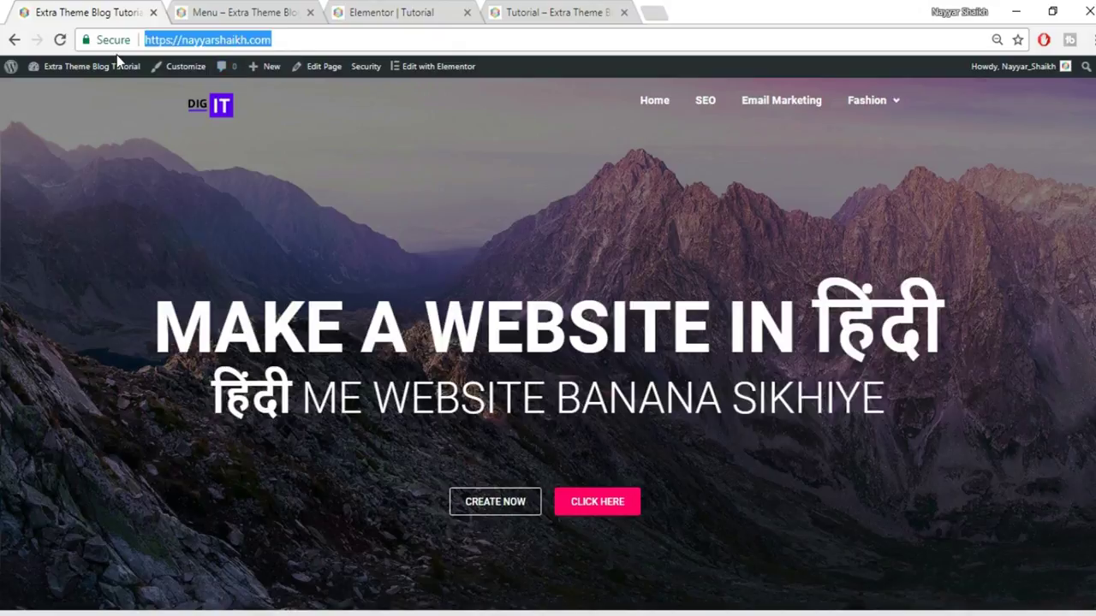
left_click(364, 9)
key("ctrl+v")
left_click(89, 10)
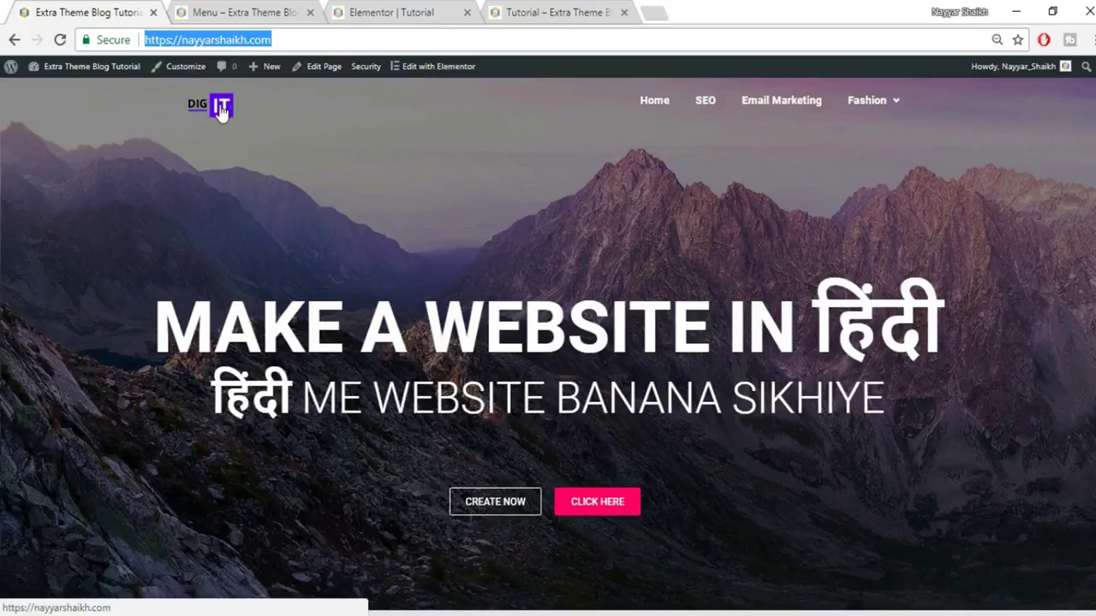
left_click(370, 11)
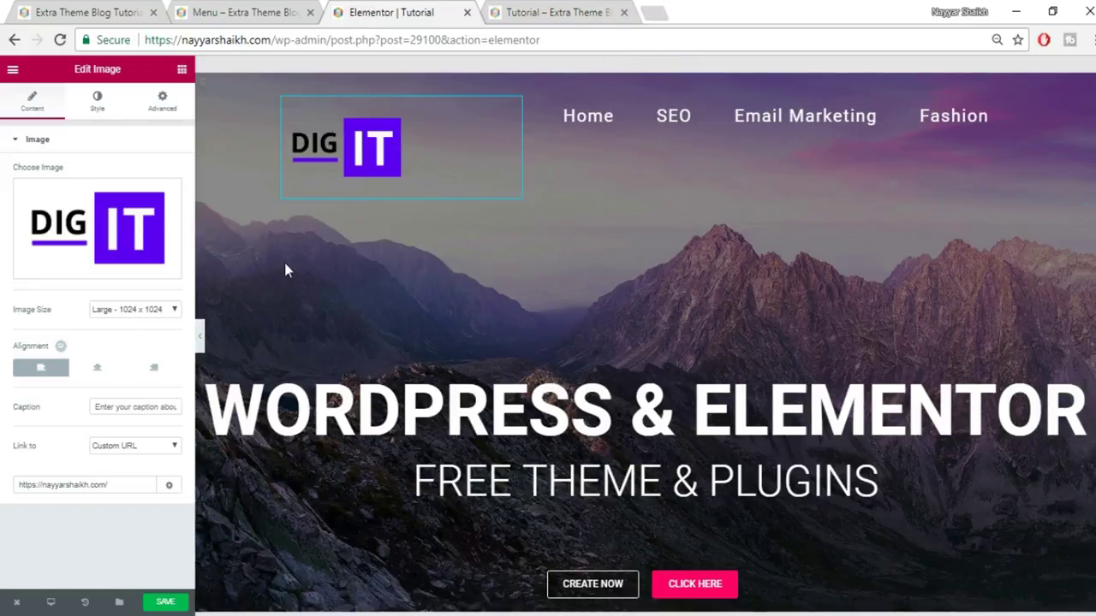
- Set the logo's size to 25% and its hover animation to Grow, keeping its opacity at 1
left_click(97, 101)
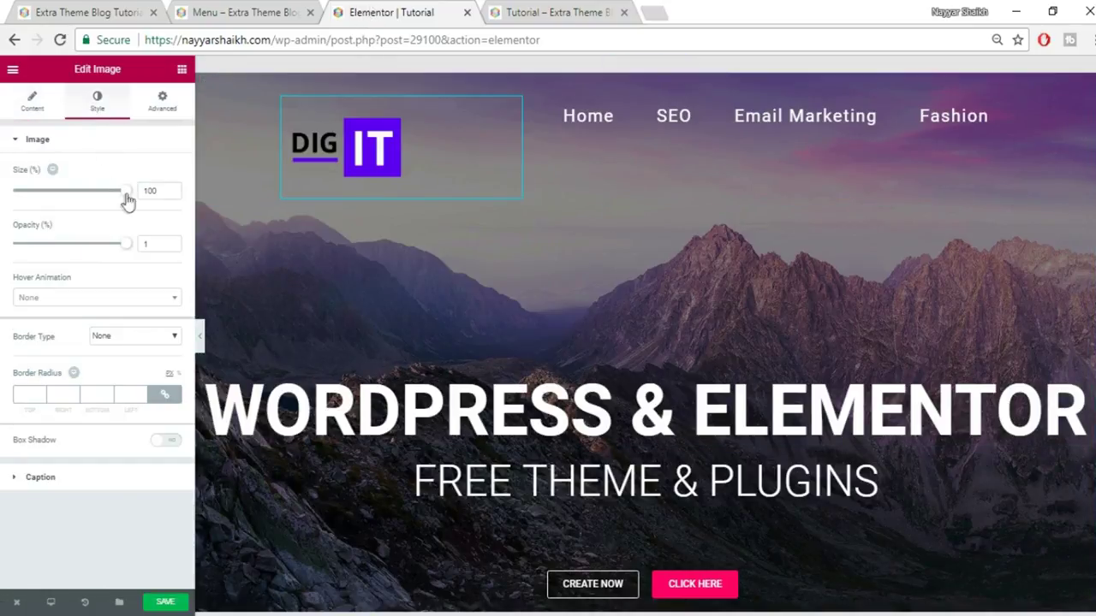
left_click_drag(106, 200, 43, 214)
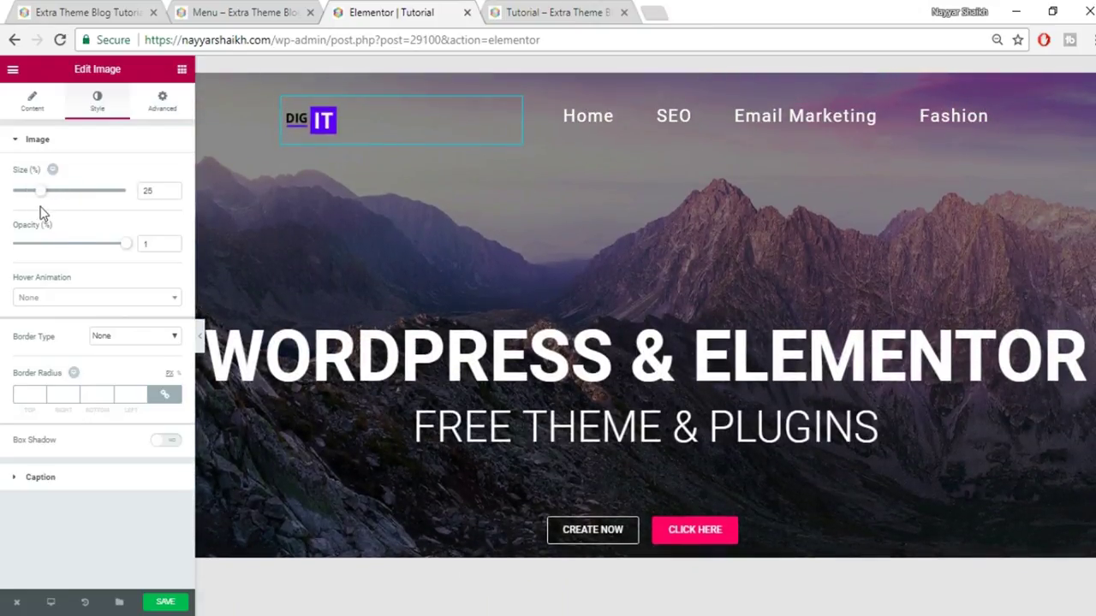
left_click_drag(107, 252, 155, 267)
left_click(123, 305)
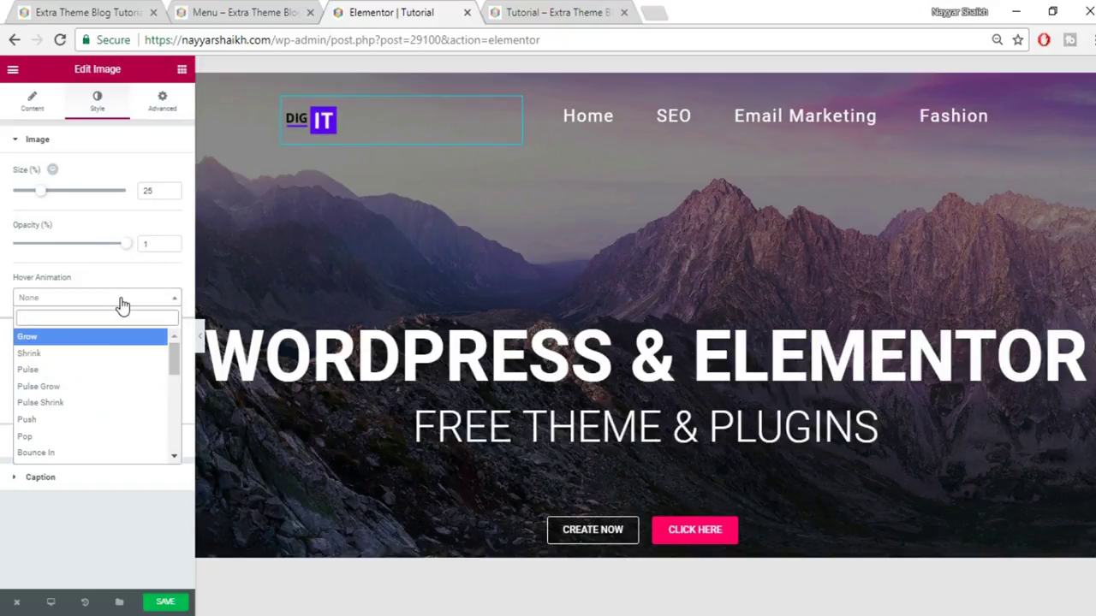
left_click(72, 344)
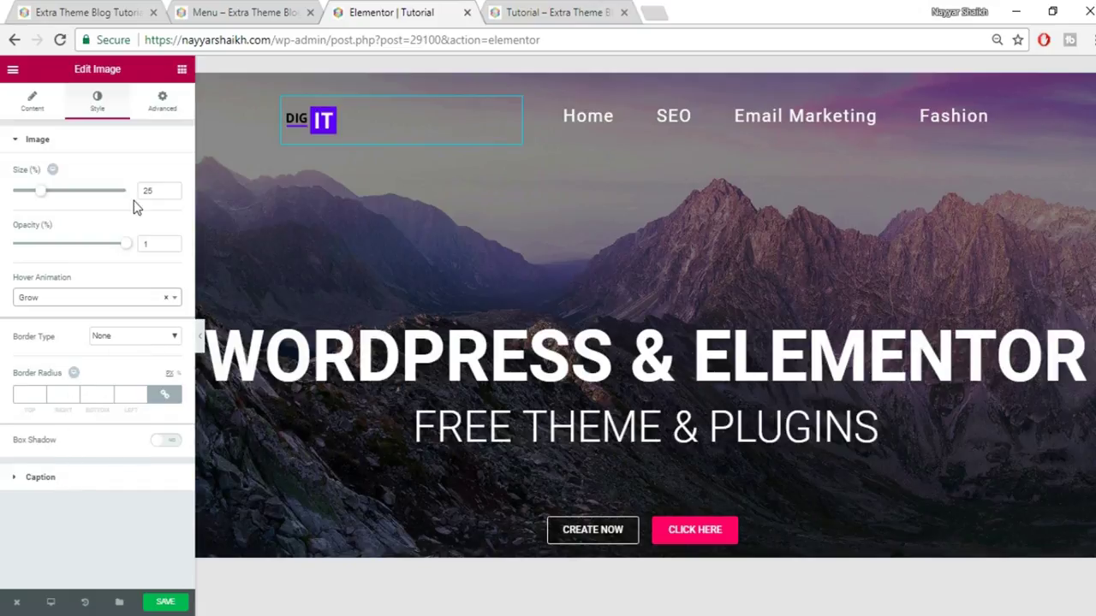
- Save the page and switch the editor to the Mobile preview to check the logo and menu
left_click(159, 603)
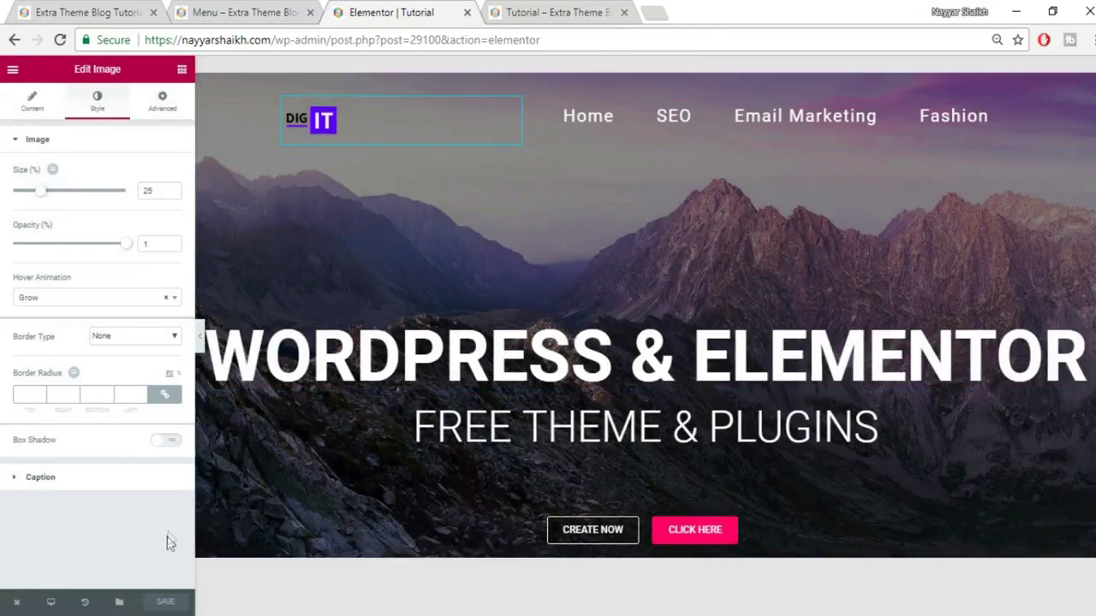
left_click(51, 604)
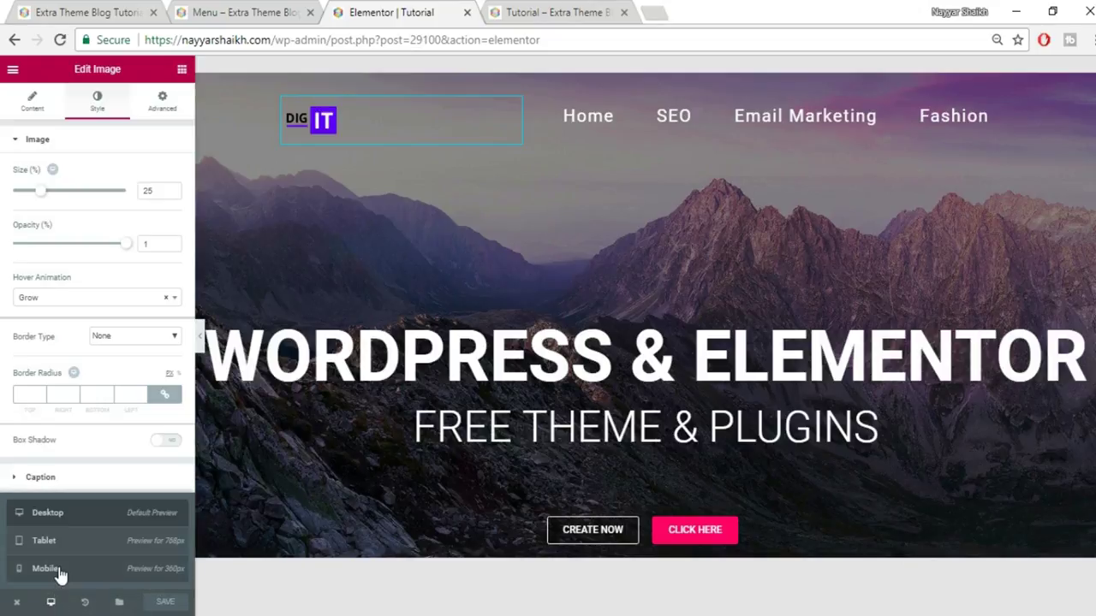
left_click(52, 569)
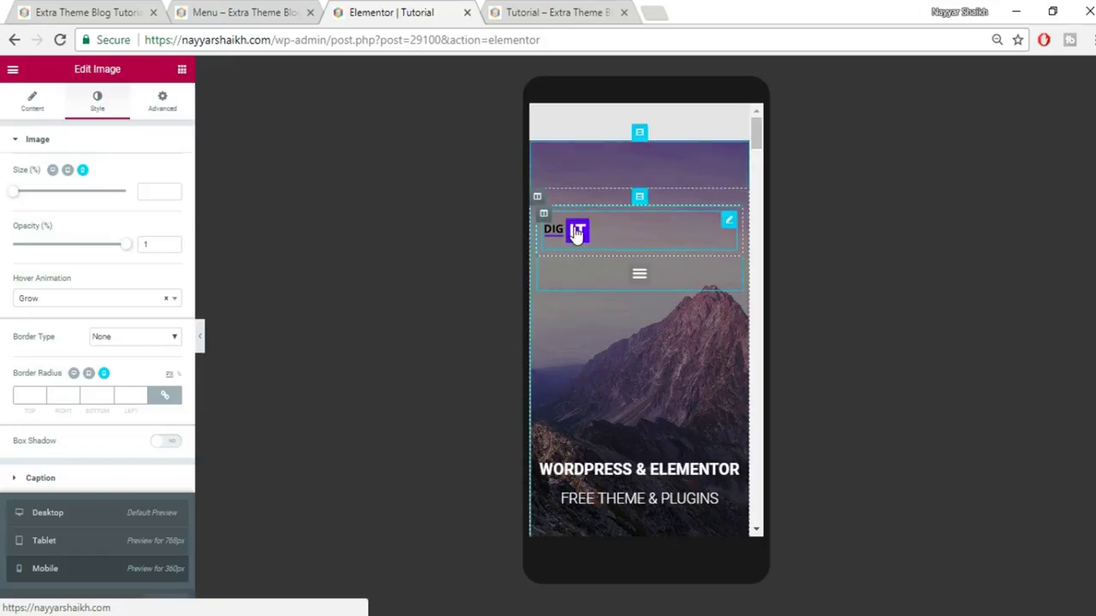
- Set the logo's mobile size to 48% and align it to the right in the Mobile preview
left_click(36, 118)
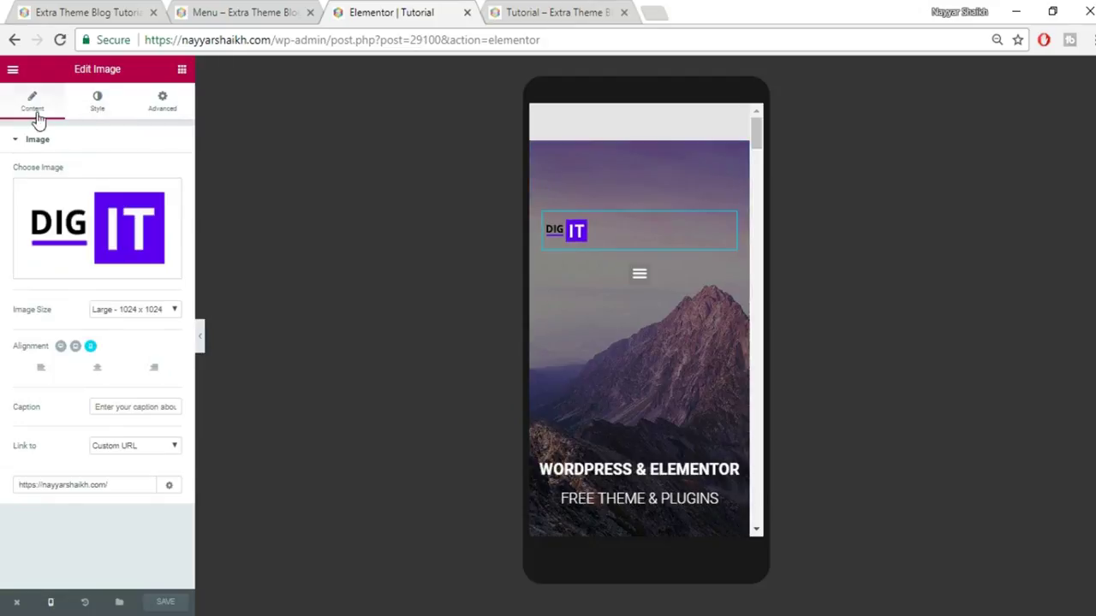
left_click(103, 372)
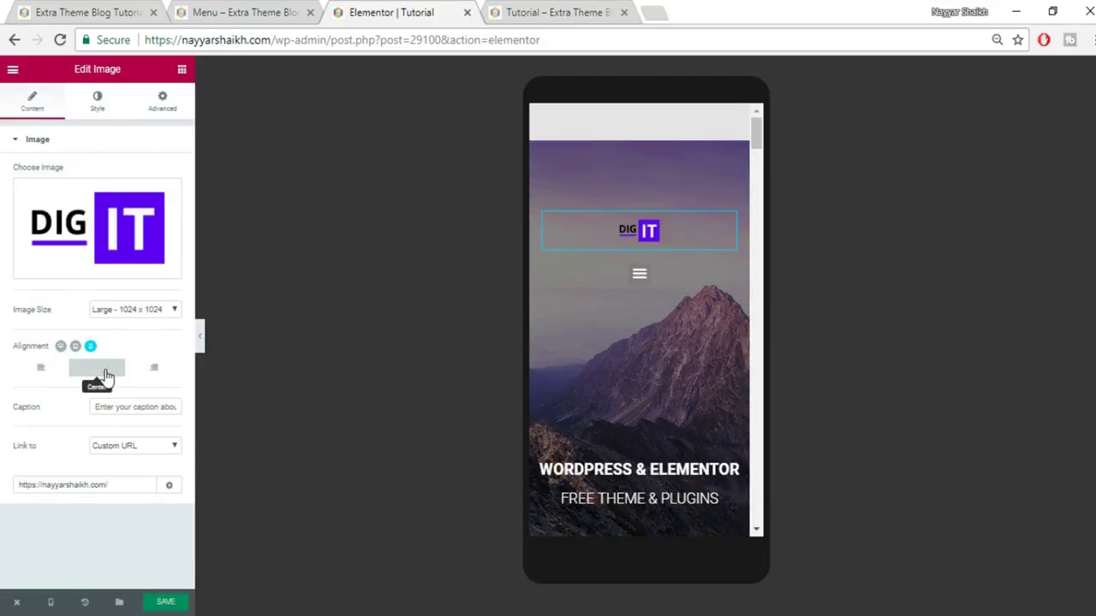
left_click(99, 103)
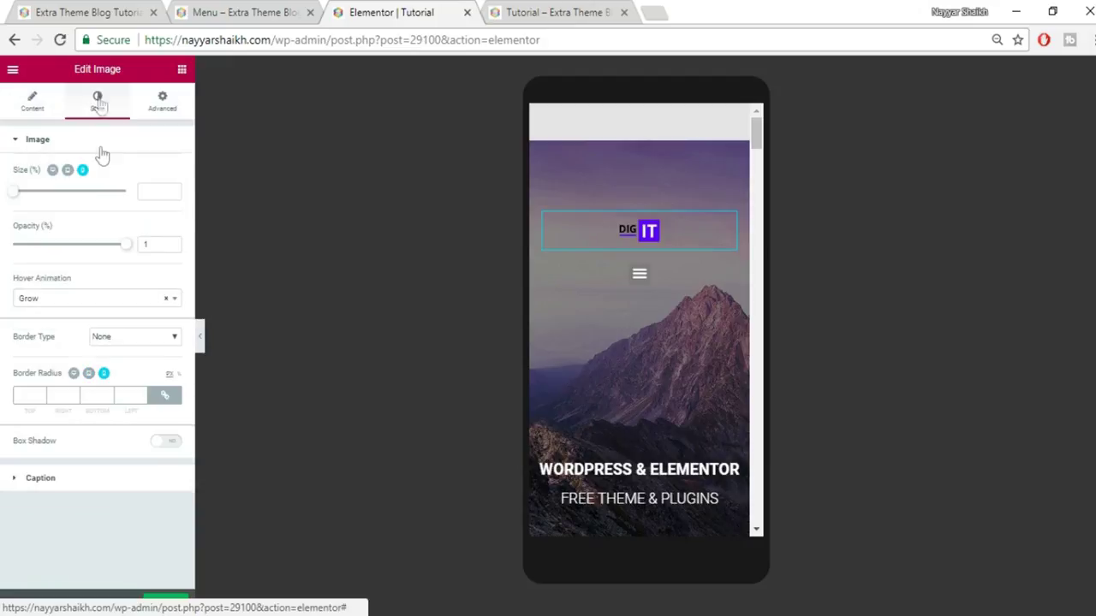
left_click_drag(28, 197, 73, 203)
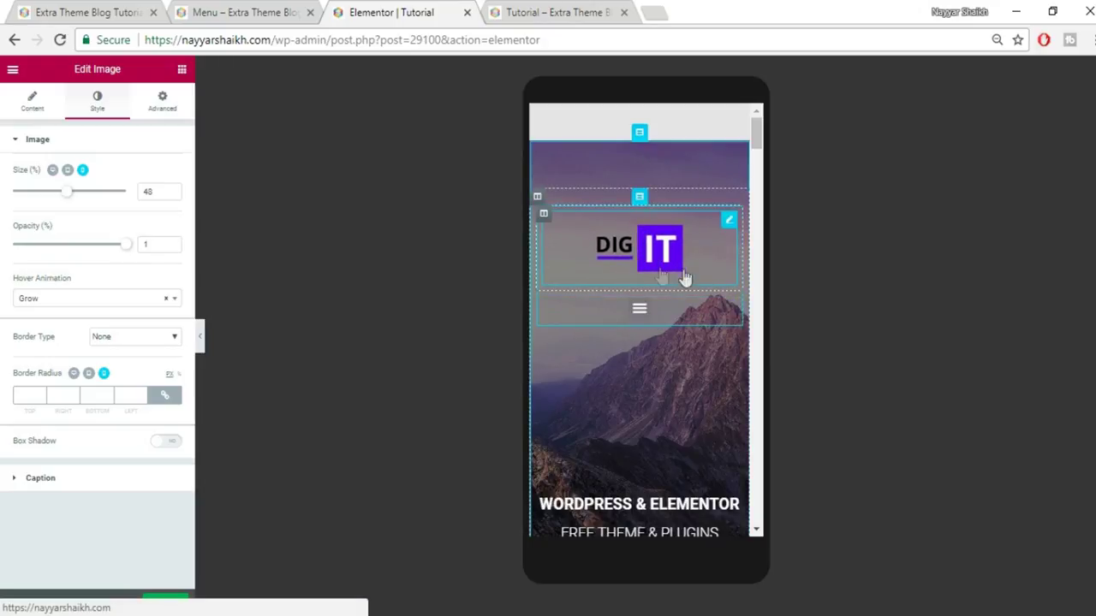
left_click(34, 107)
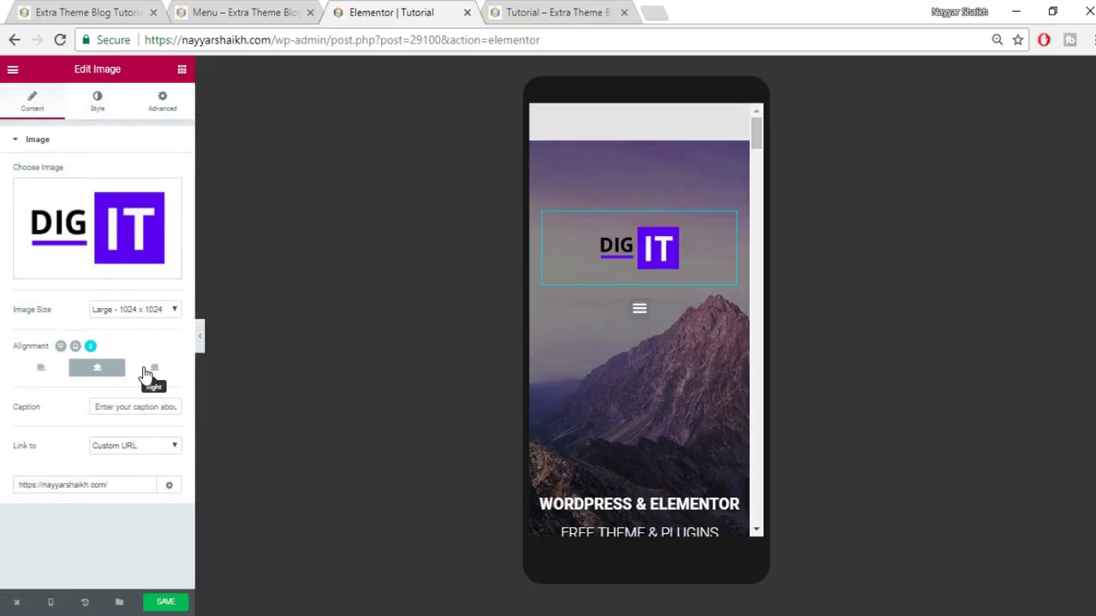
left_click(148, 370)
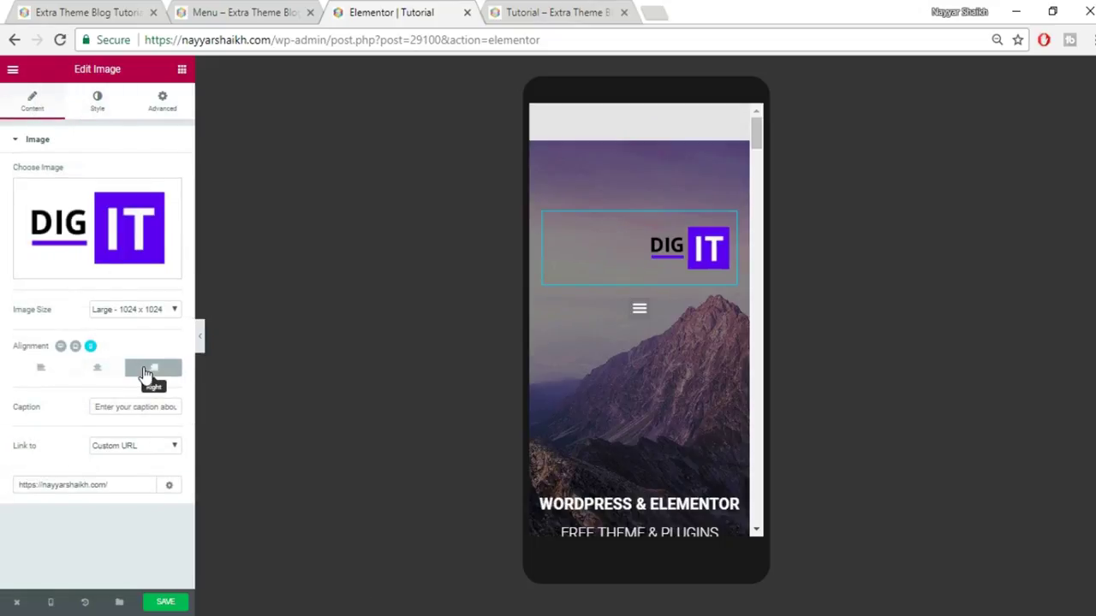
- Clear the navigation menu's horizontal alignment and align its hamburger toggle to the left
left_click(636, 312)
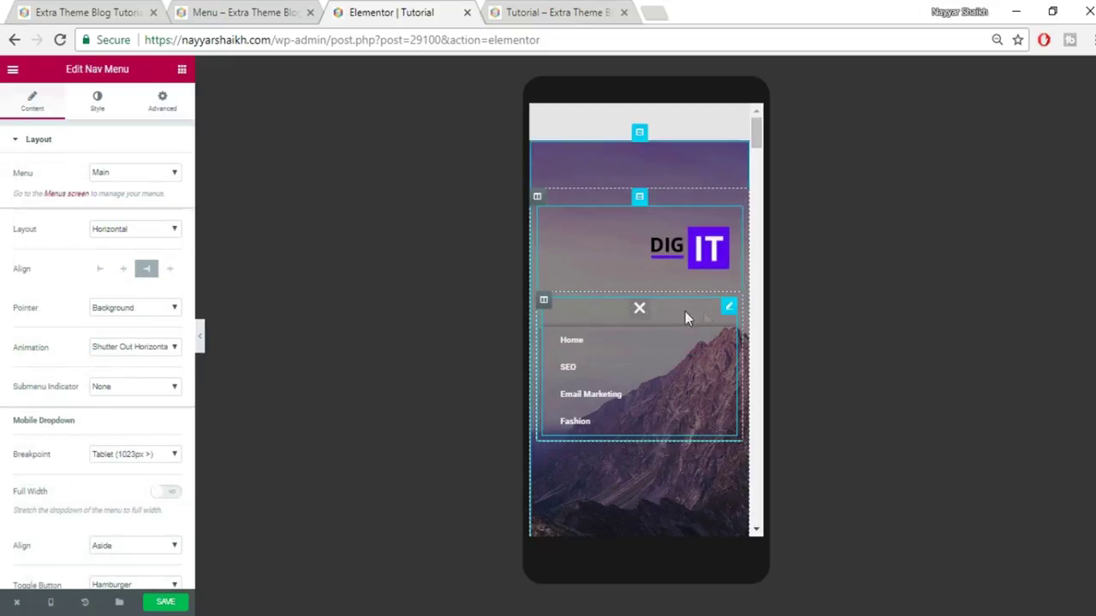
left_click(638, 313)
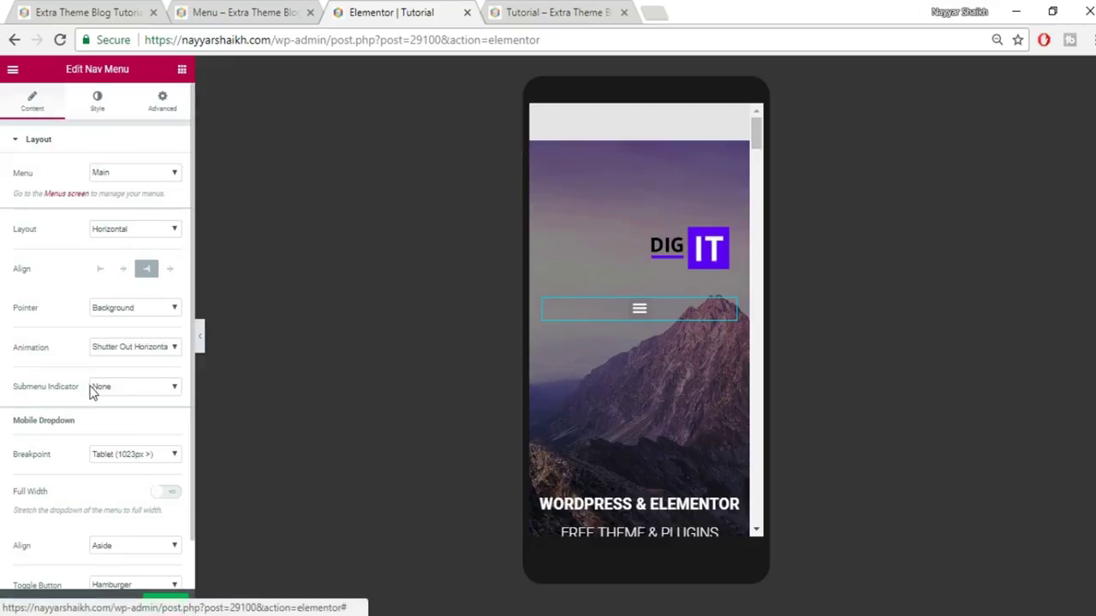
scroll(99, 402, "down", 1)
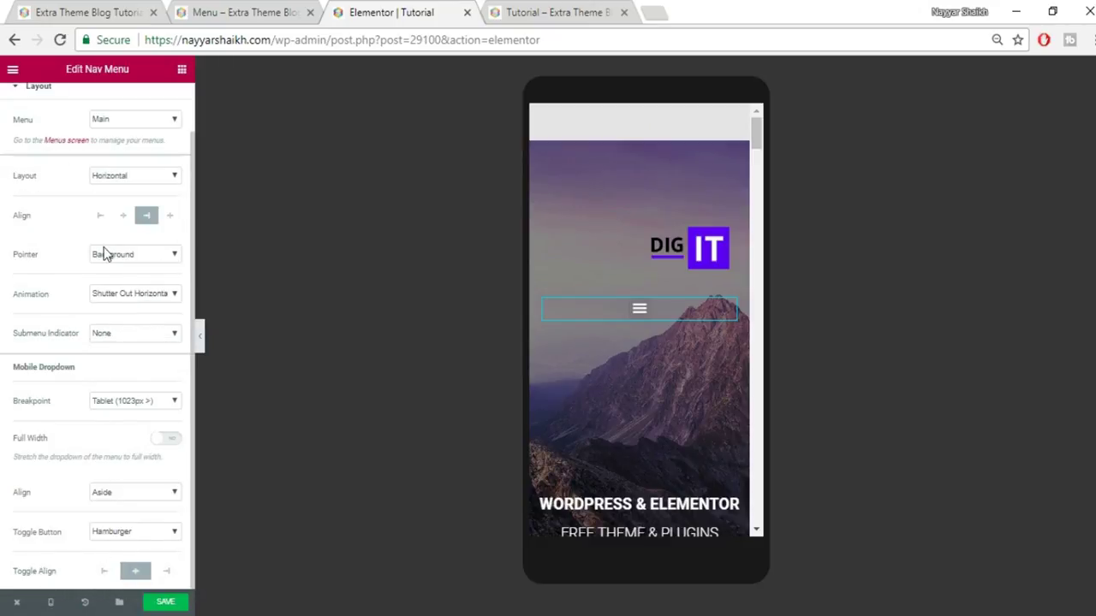
left_click(100, 220)
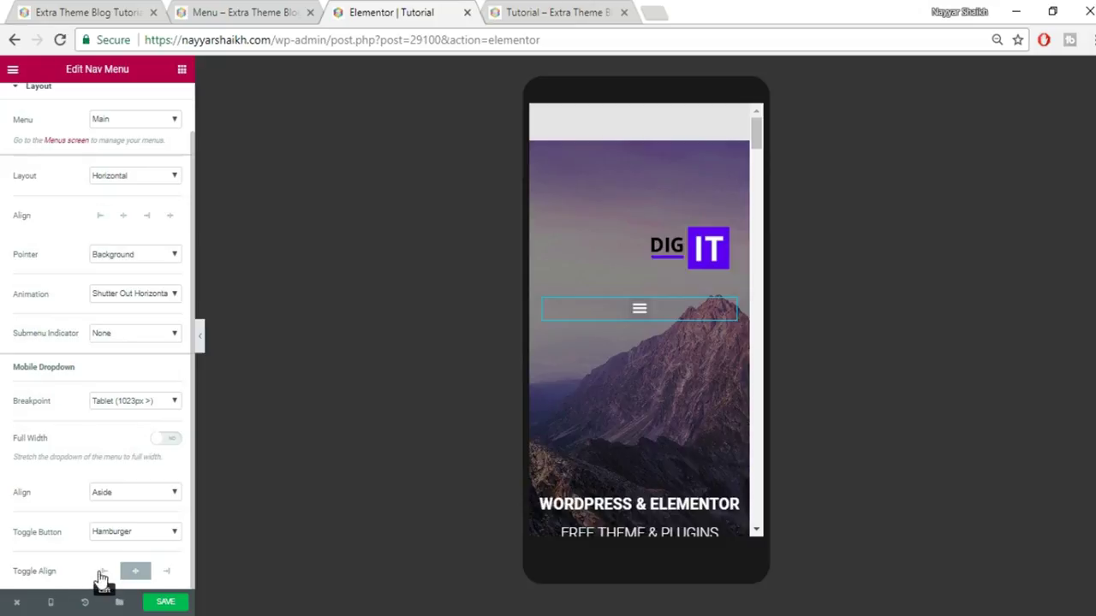
left_click(104, 572)
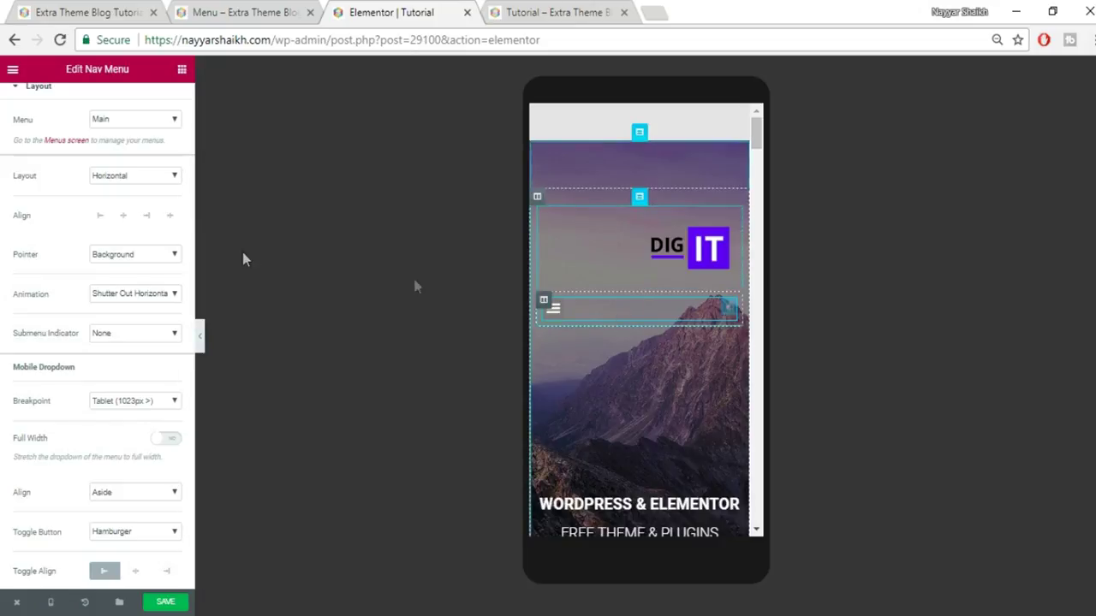
- Style the menu's toggle button with a size of 42 and a white (#ffffff) icon colour in its normal state
scroll(121, 300, "up", 1)
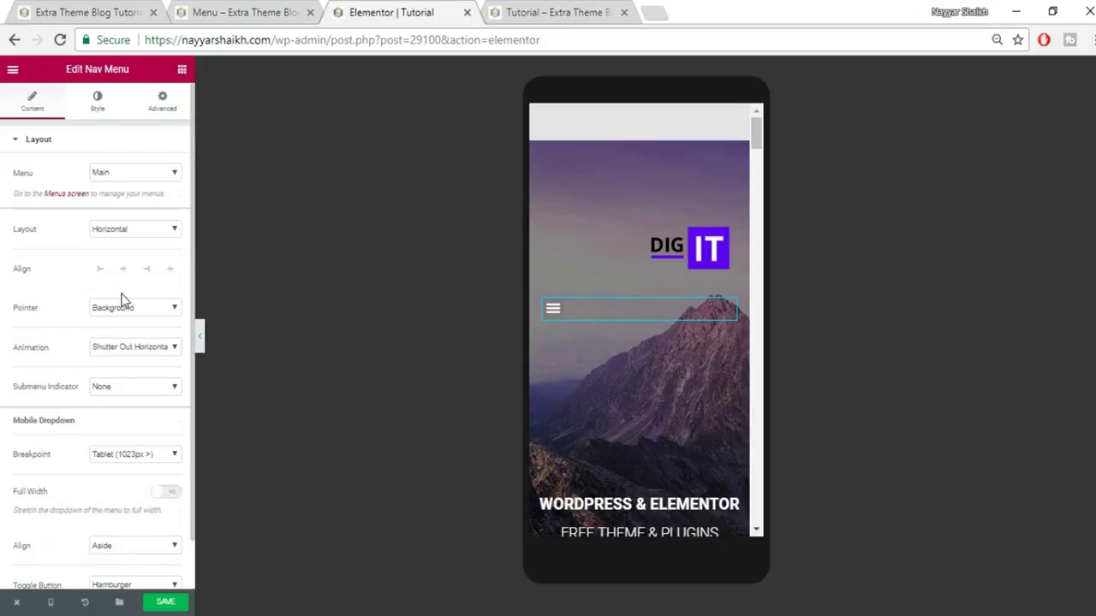
left_click(97, 107)
left_click(93, 145)
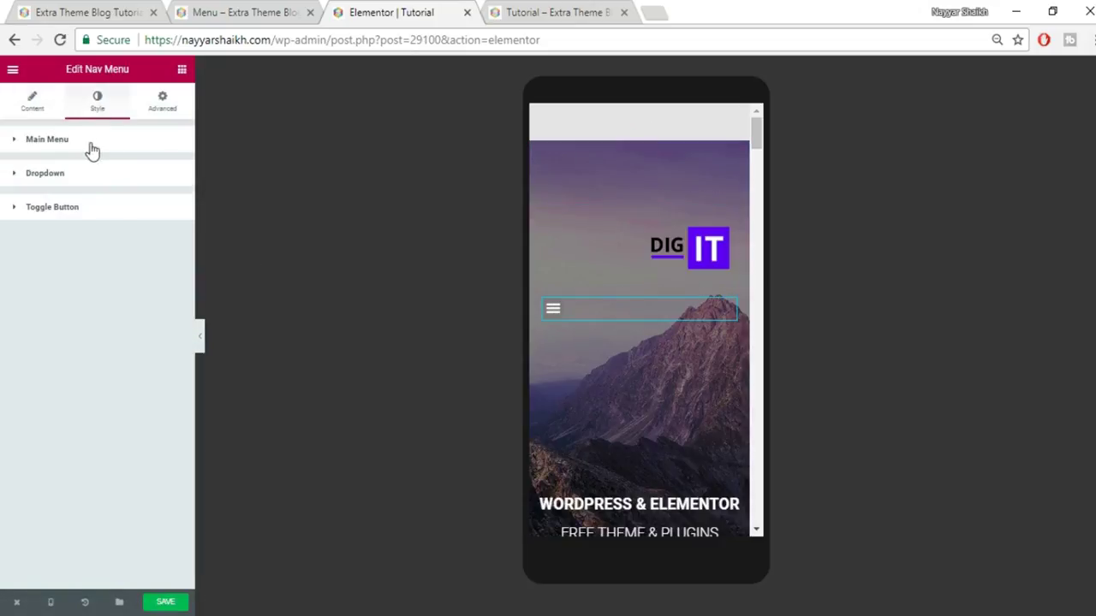
left_click(63, 214)
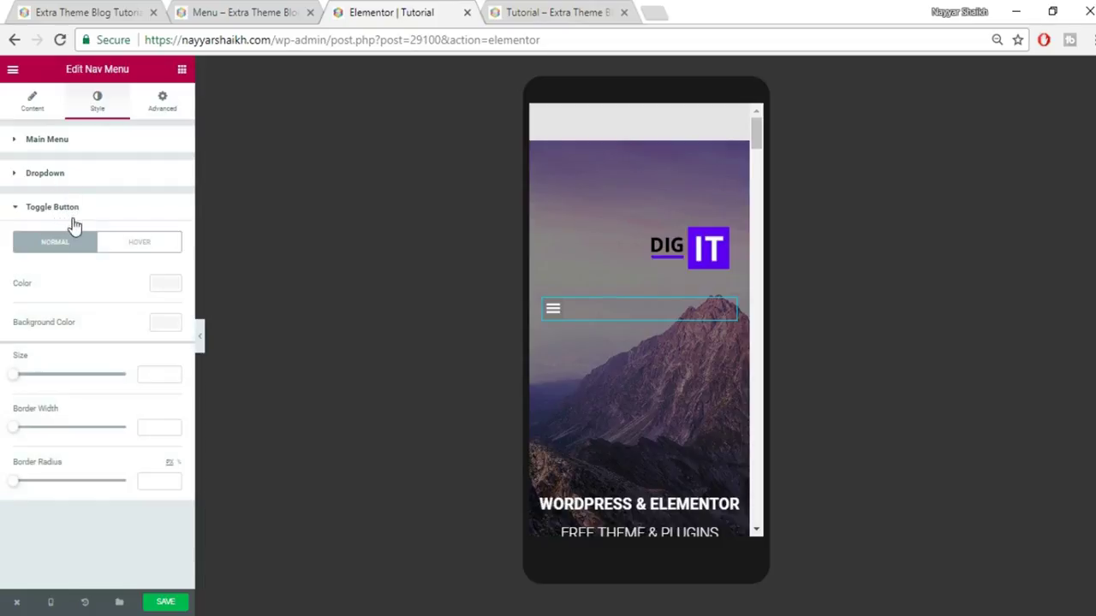
left_click_drag(36, 377, 51, 379)
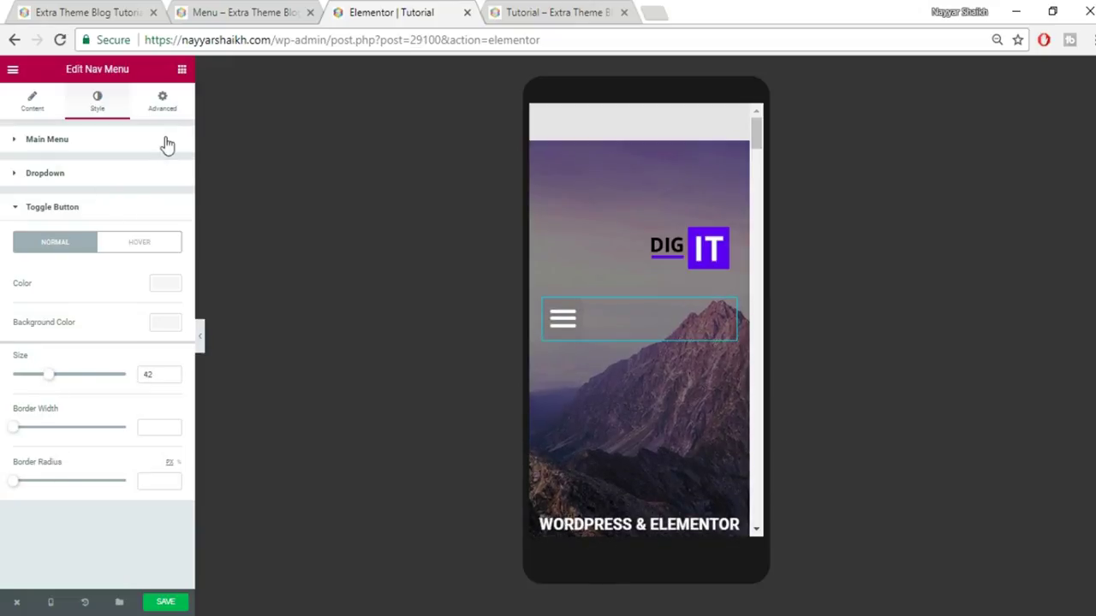
left_click(161, 289)
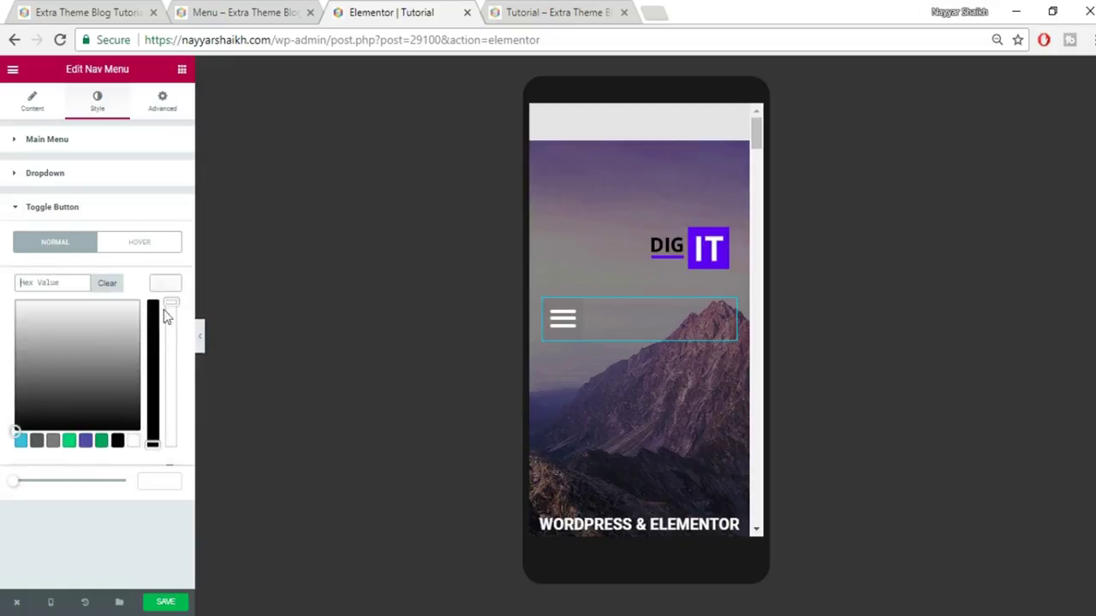
left_click(135, 441)
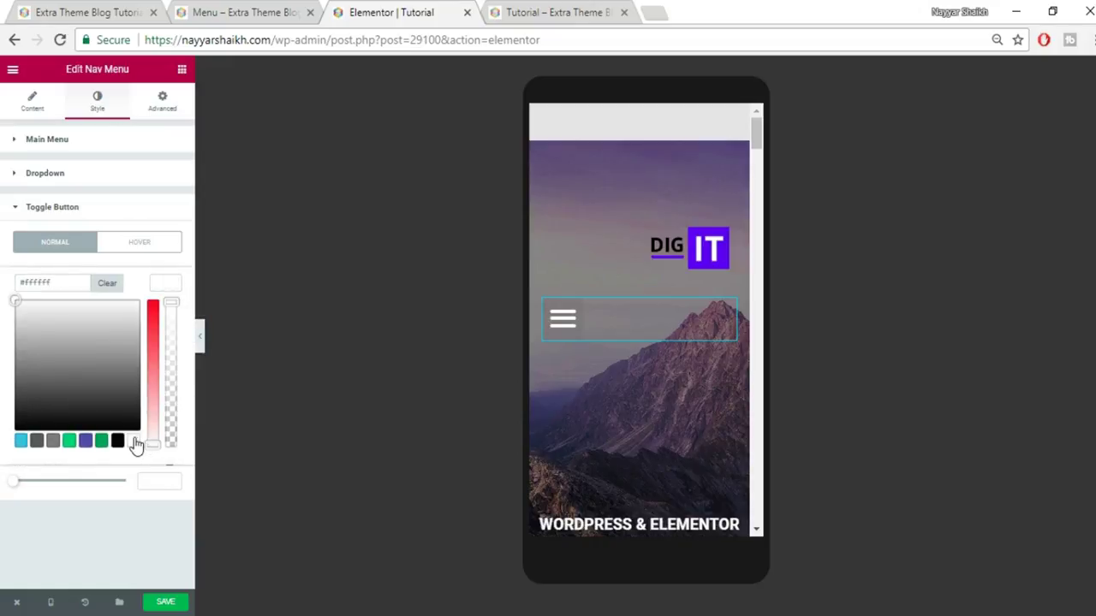
left_click(173, 287)
- Set the toggle button's normal background colour to dark grey #54595f
left_click(166, 327)
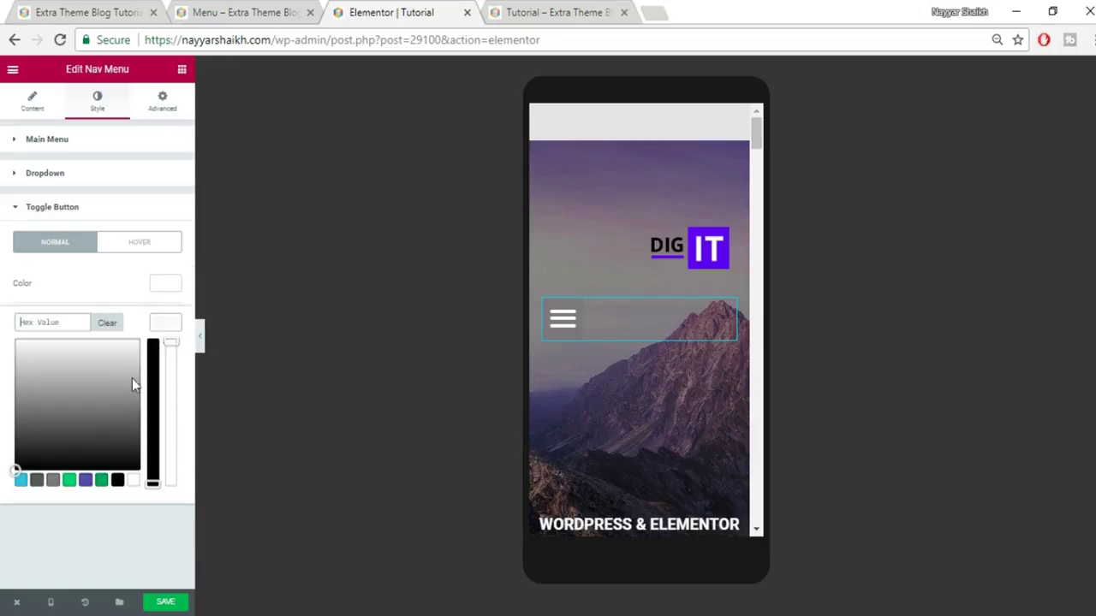
left_click(37, 479)
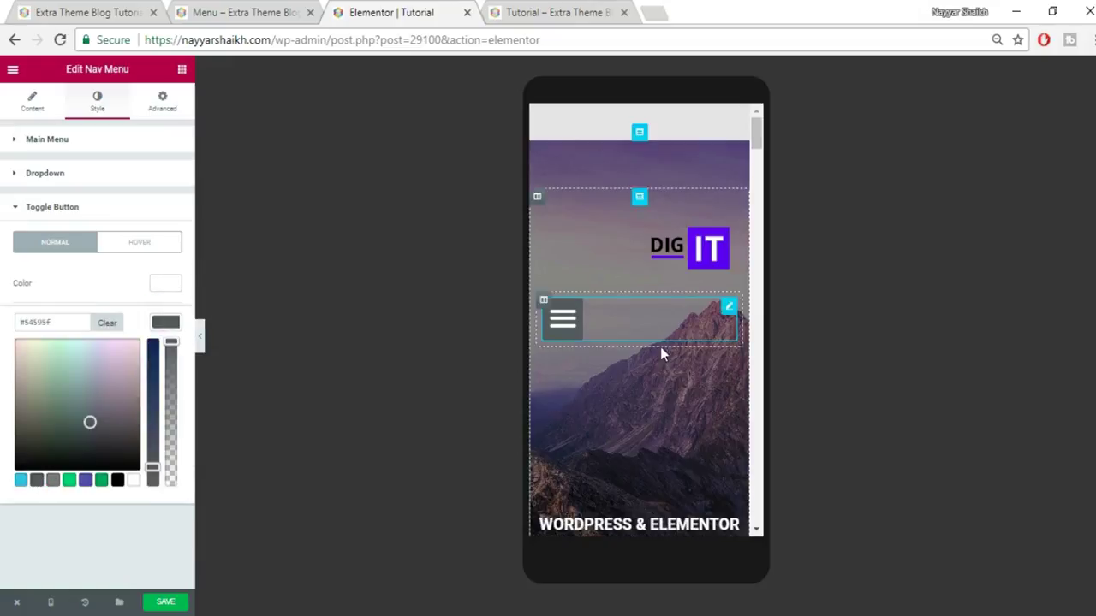
left_click(165, 326)
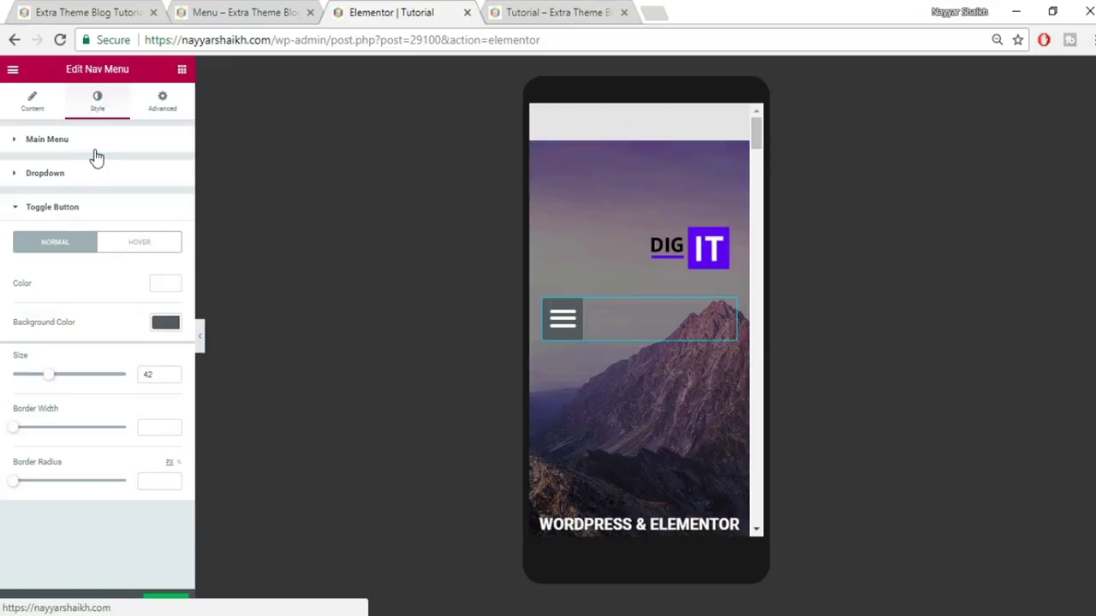
- Unlink the menu's mobile margins and set the top margin to -110 px to bring the toggle level with the logo
left_click(165, 101)
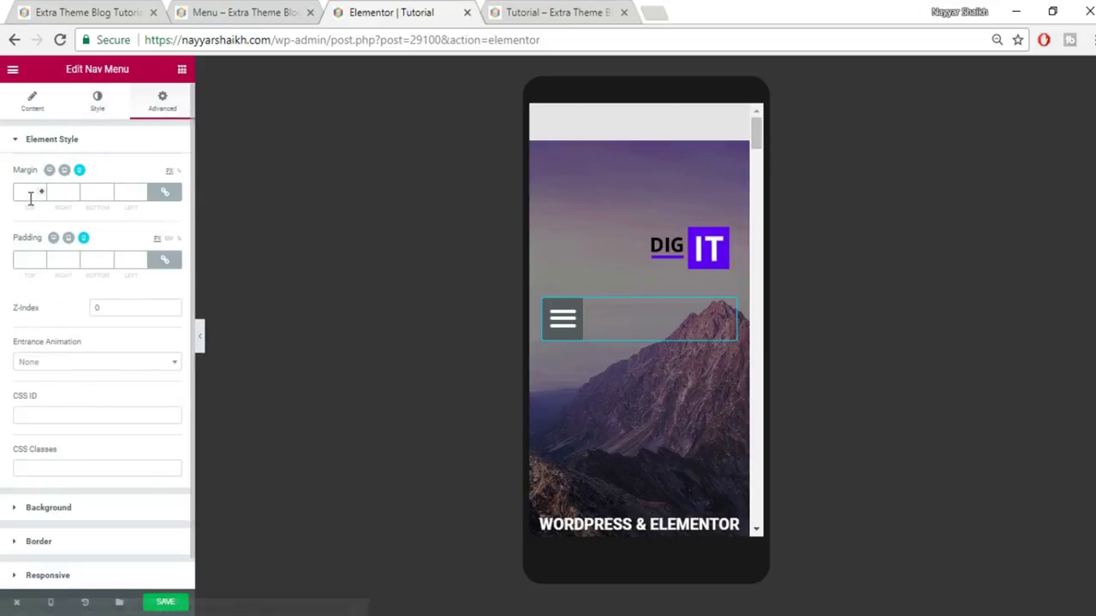
left_click(164, 192)
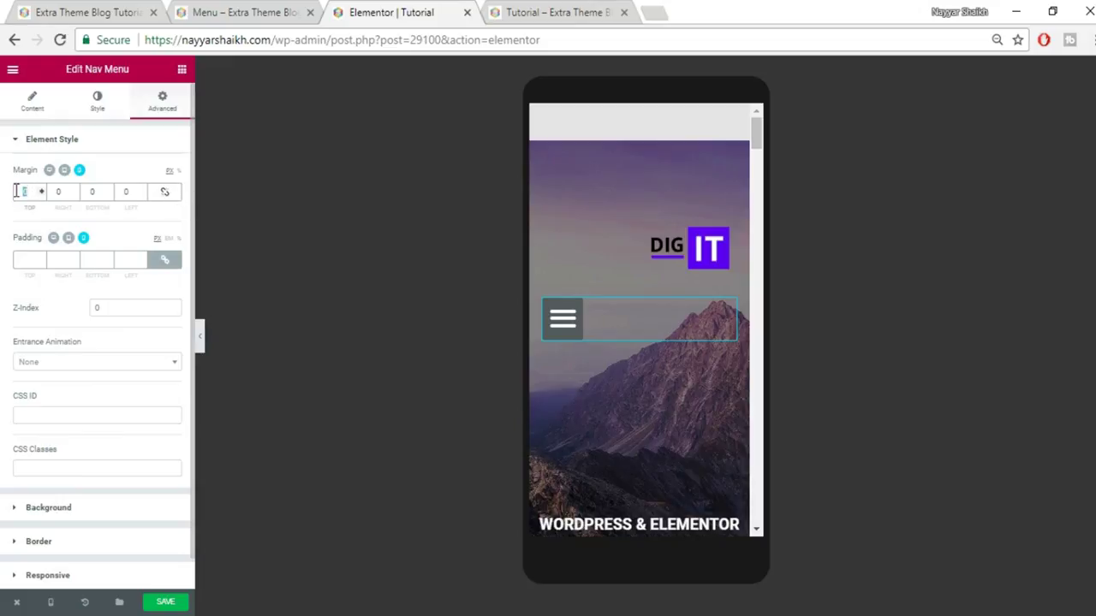
type("30")
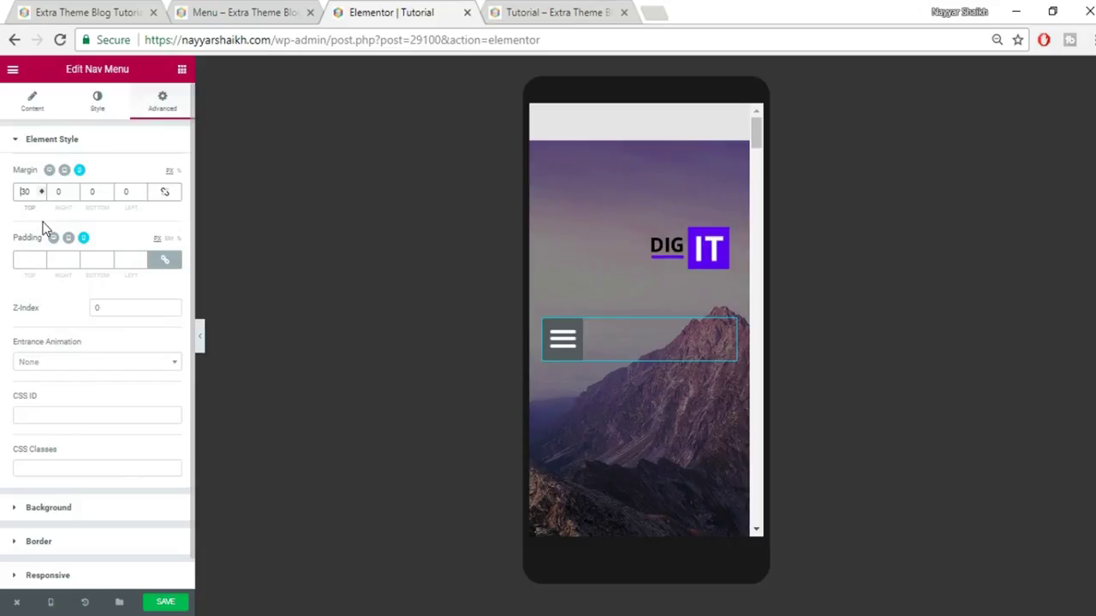
type("-")
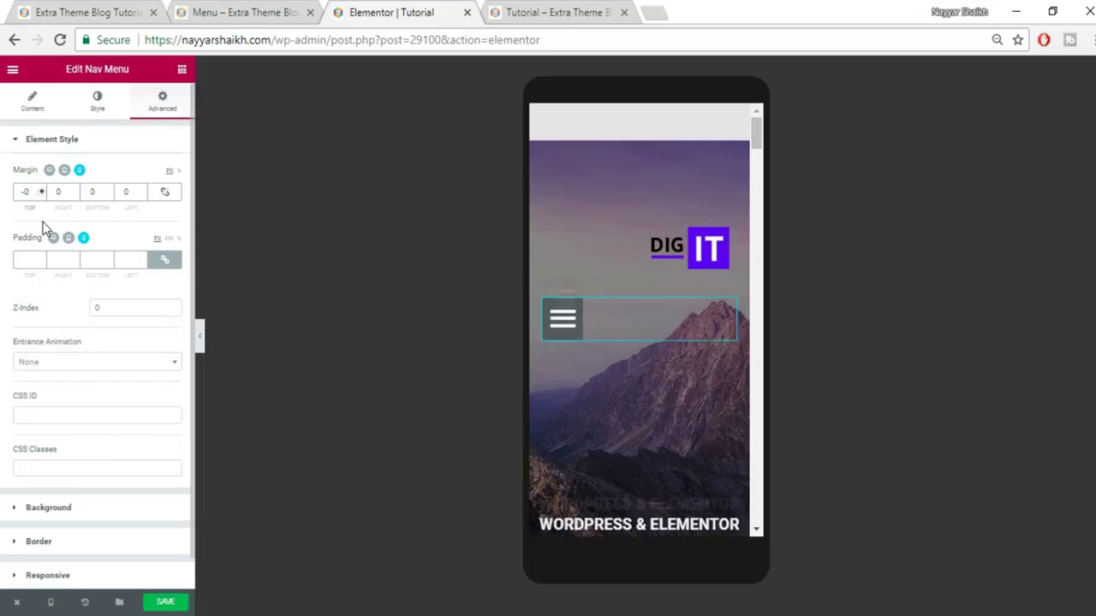
type("5")
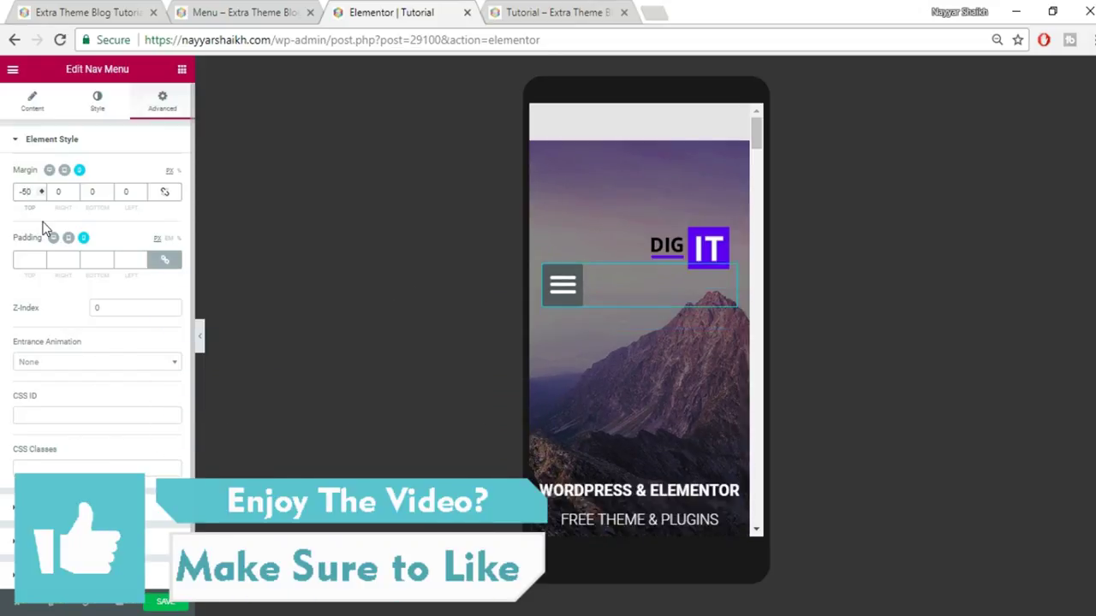
key("BackSpace")
key("BackSpace")
type("-15")
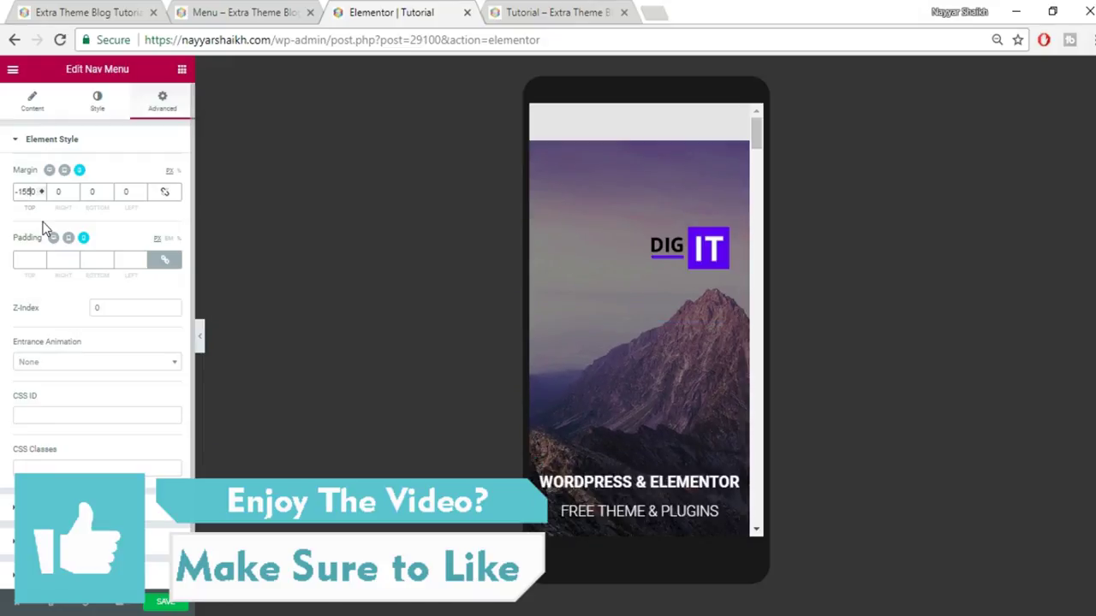
key("BackSpace")
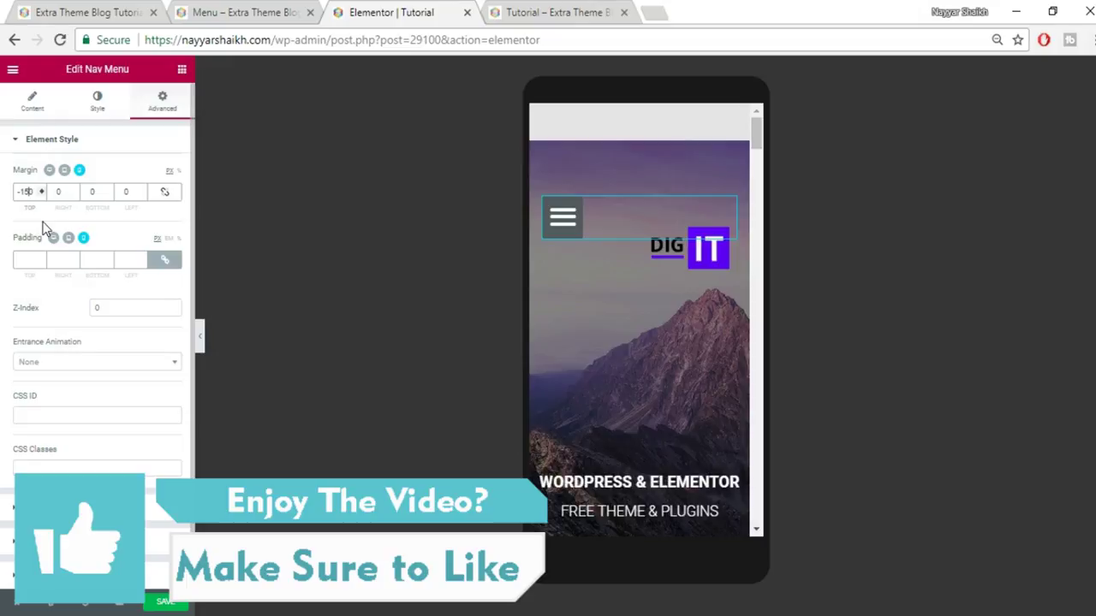
key("BackSpace")
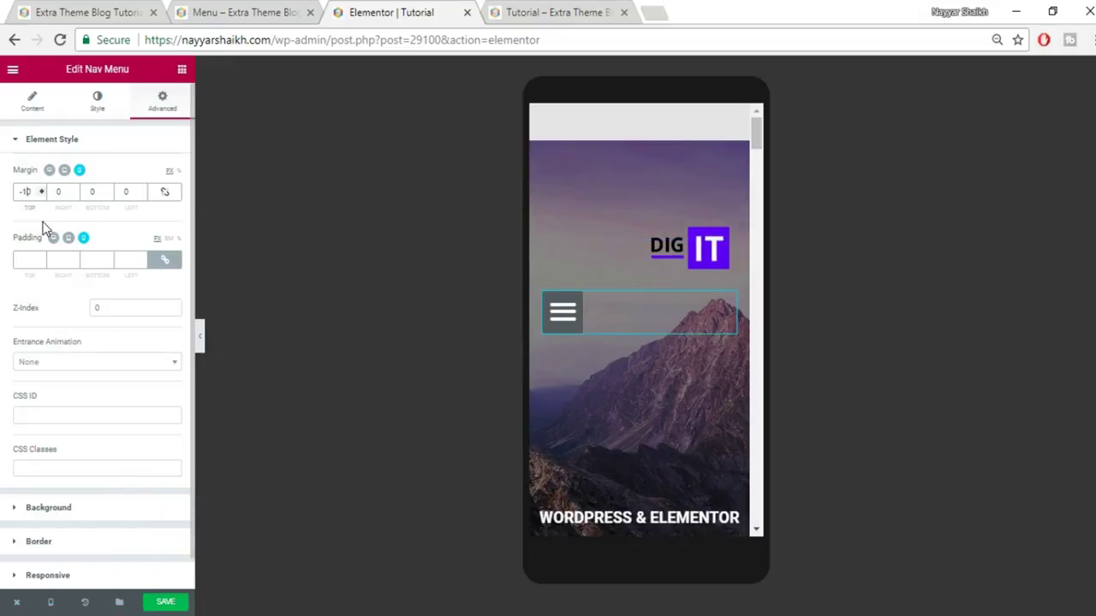
type("0")
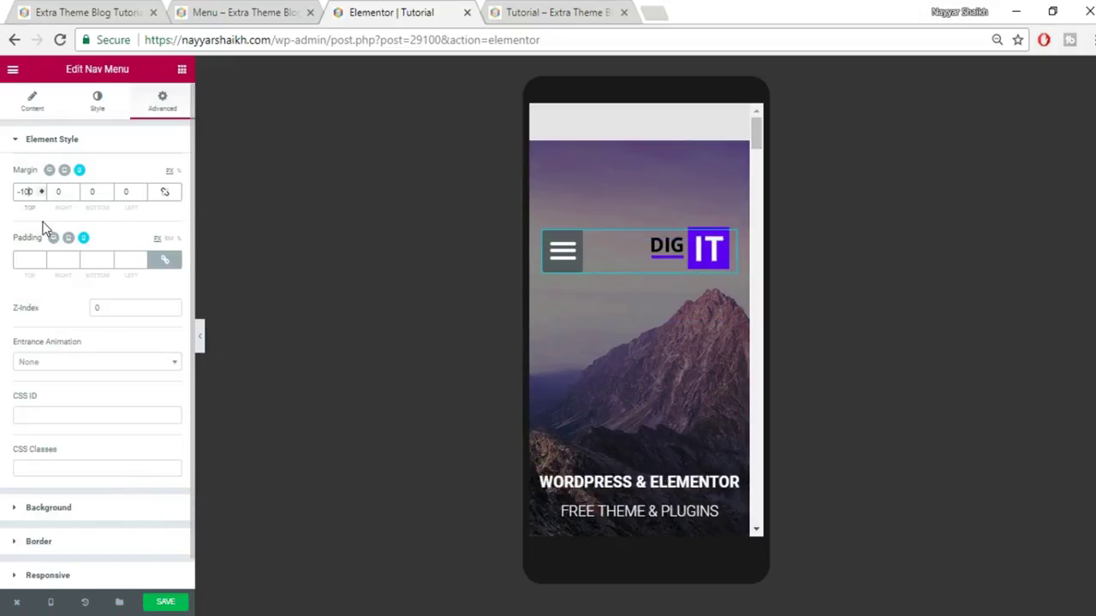
key("BackSpace")
type("0")
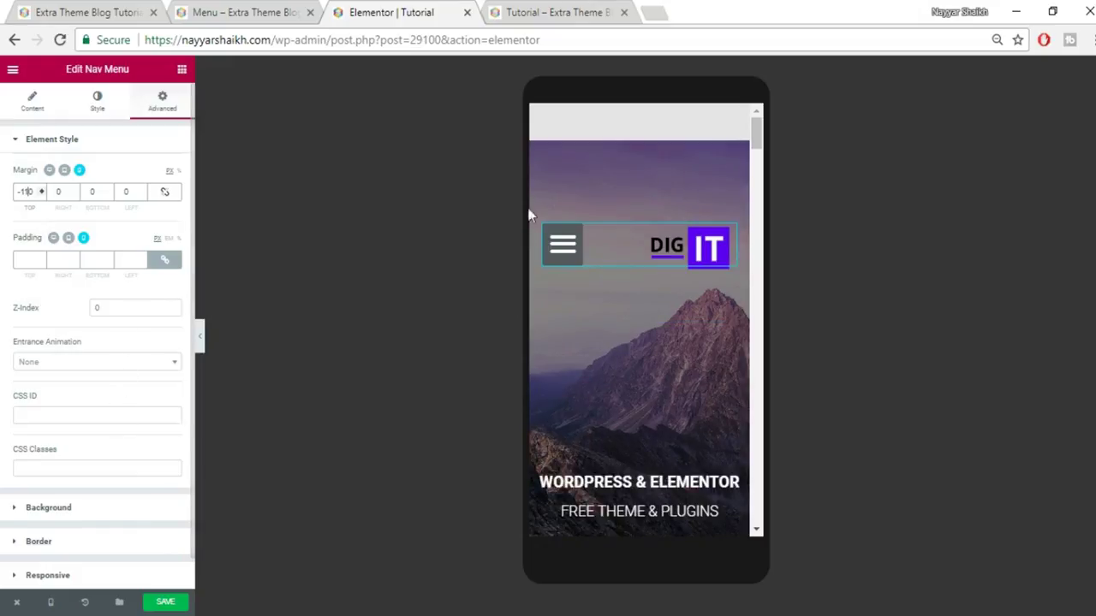
- Test the hamburger menu beside the logo by expanding and collapsing it in the Mobile preview
left_click(648, 274)
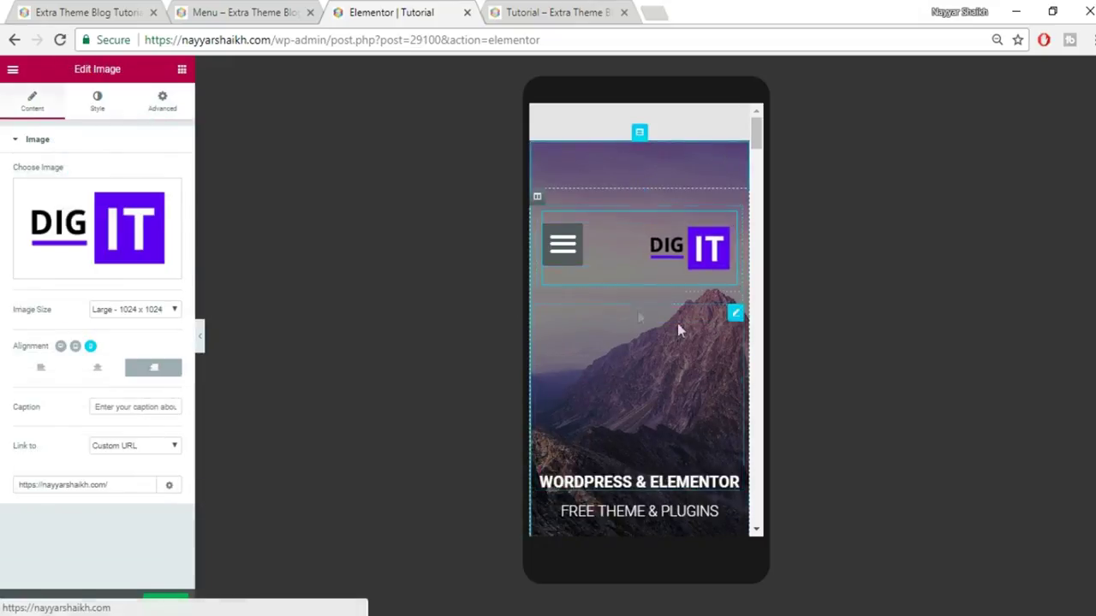
left_click(565, 261)
left_click(564, 262)
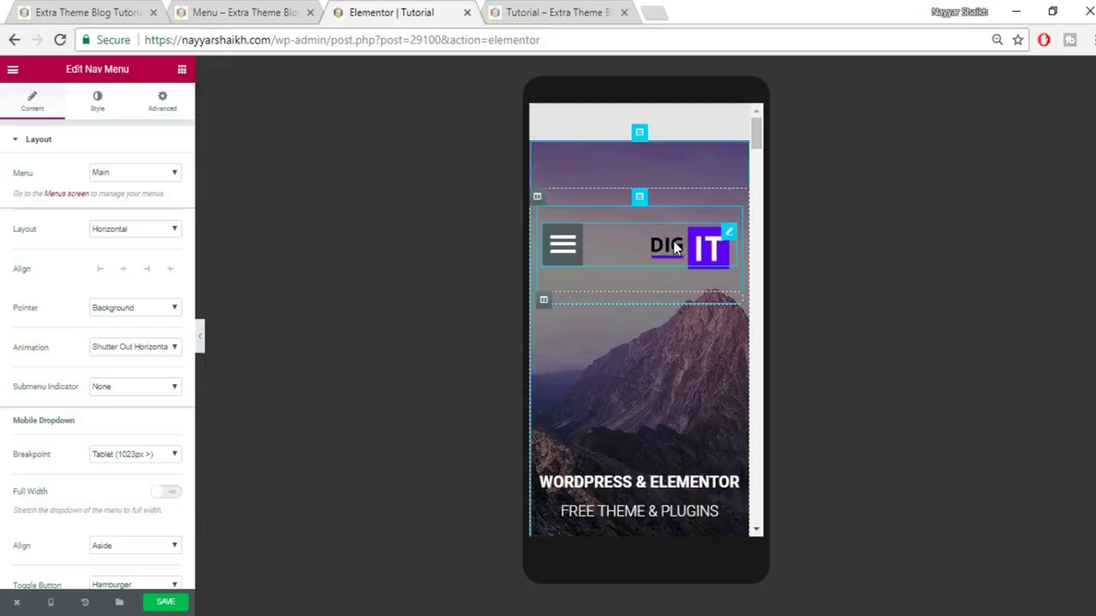
- Return the editor to the Desktop preview, check the header there, and save the page
left_click(49, 606)
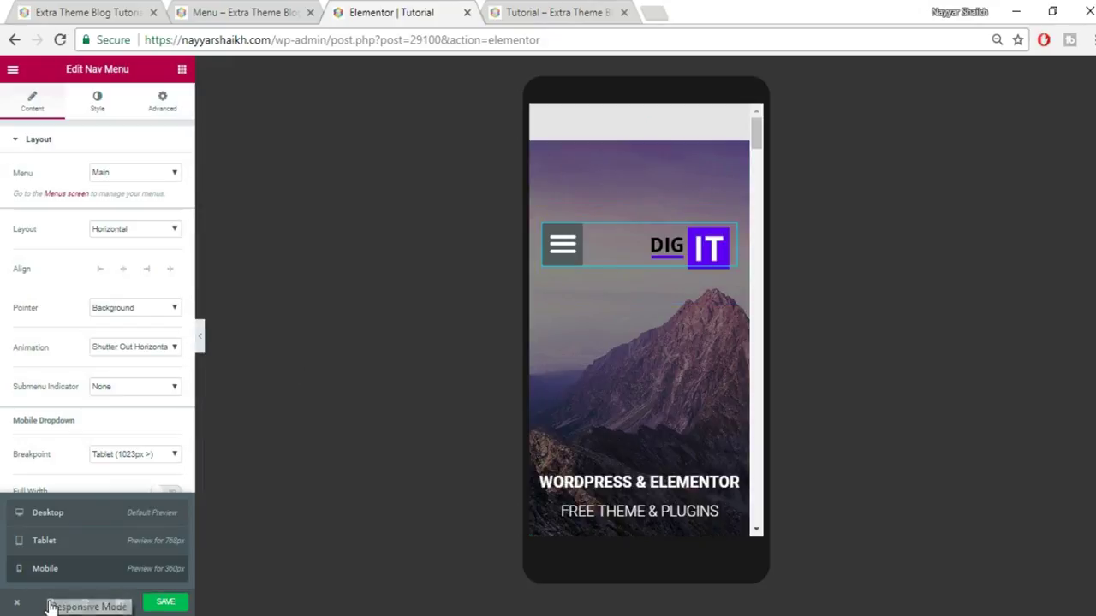
left_click(60, 519)
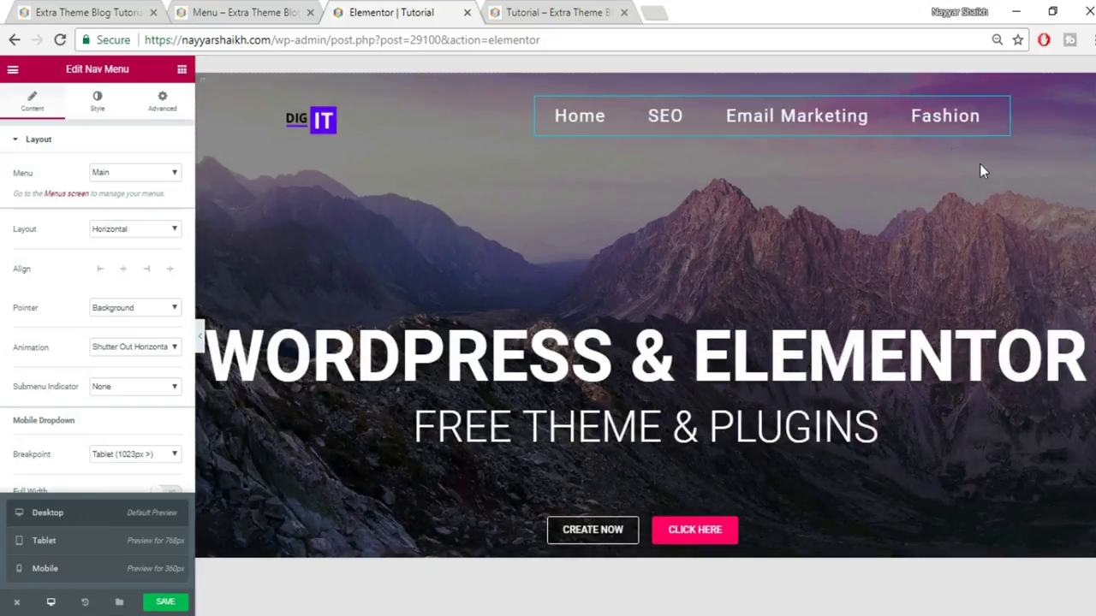
mouse_move(971, 119)
left_click(173, 604)
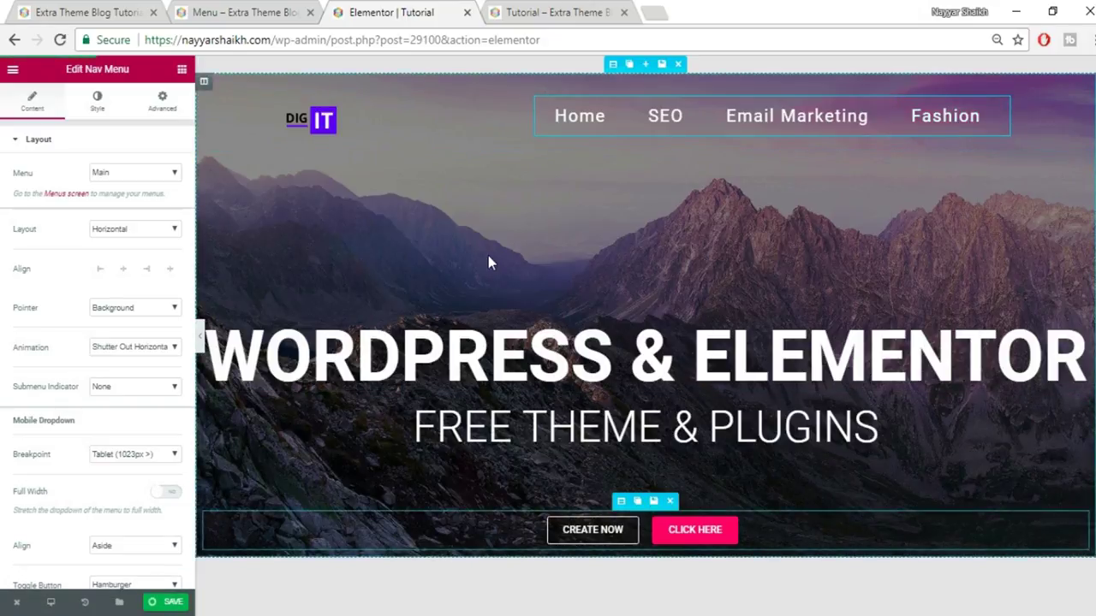
- Check the finished header's Fashion submenu and compare the header with the example on the Menu page
mouse_move(977, 232)
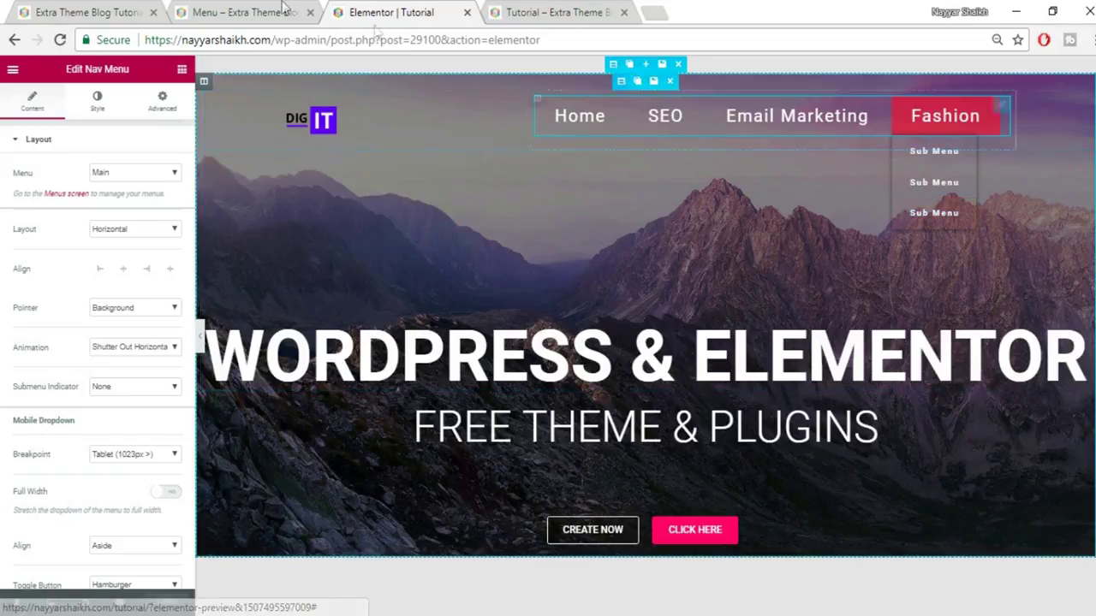
left_click(253, 12)
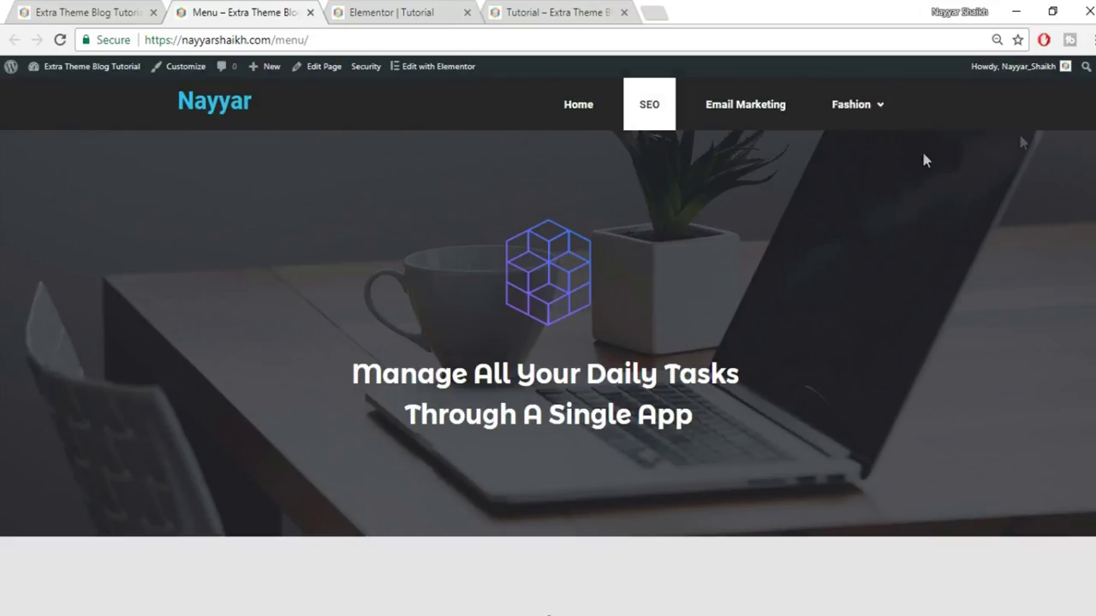
left_click(394, 10)
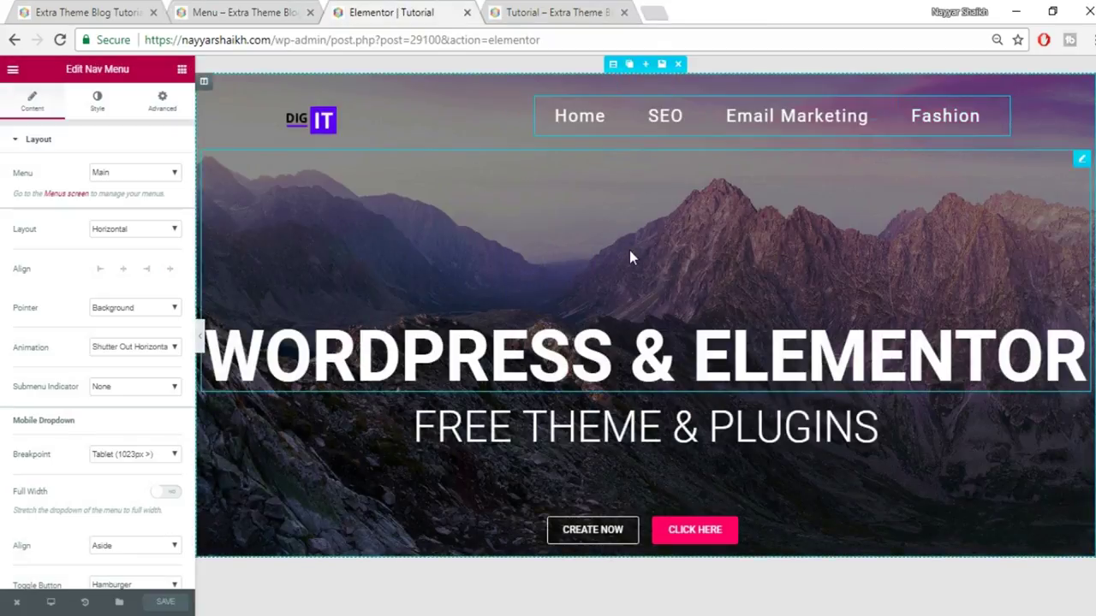
scroll(630, 252, "down", 2)
scroll(631, 254, "up", 3)
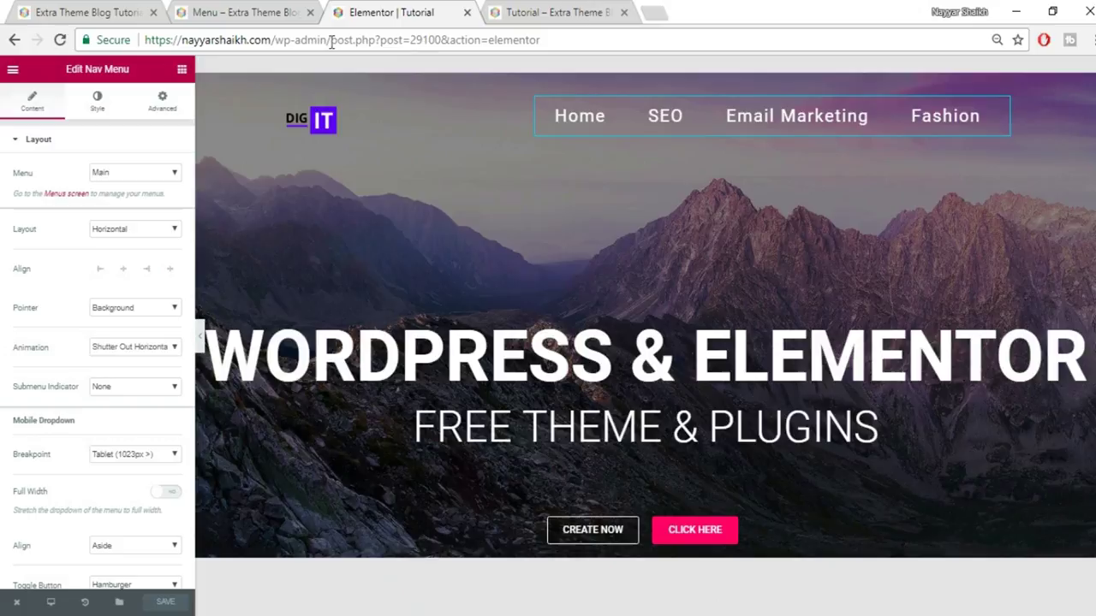
- Leave the Tutorial page editor for the WordPress admin dashboard and close the published Tutorial page
left_click_drag(331, 42, 856, 44)
key("BackSpace")
key("Return")
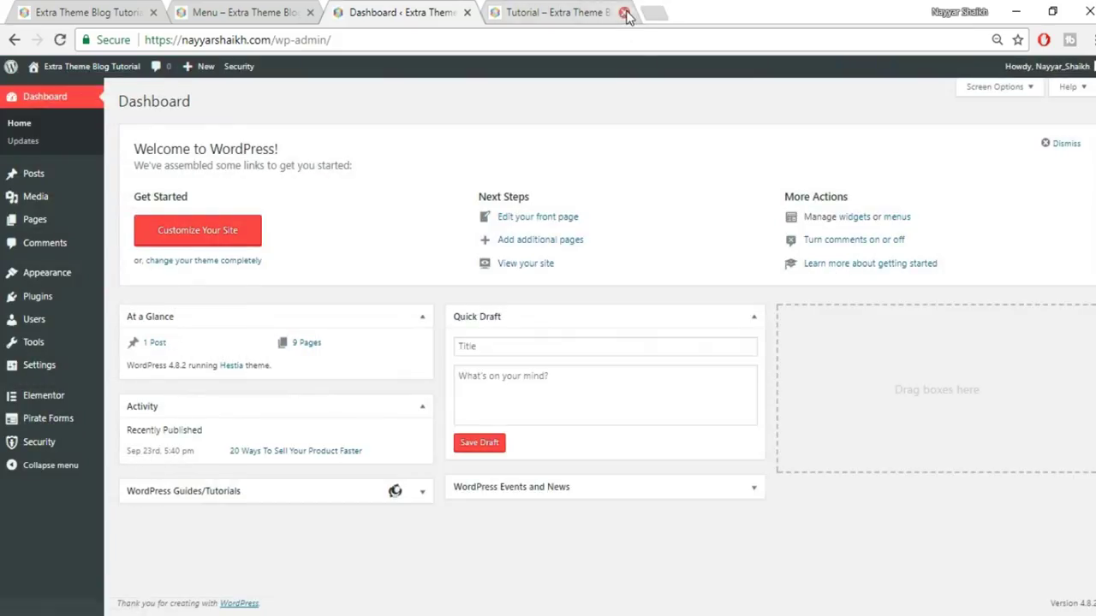
left_click(624, 12)
- Create a new page titled Menu2 with the Page Builder Blank template and publish it
mouse_move(30, 221)
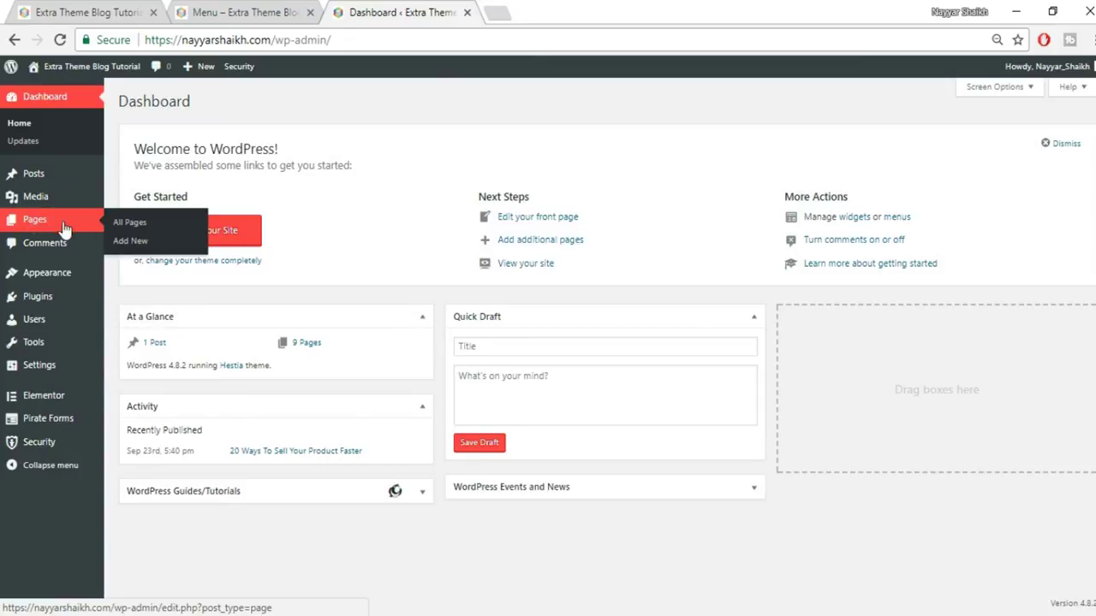
left_click(144, 242)
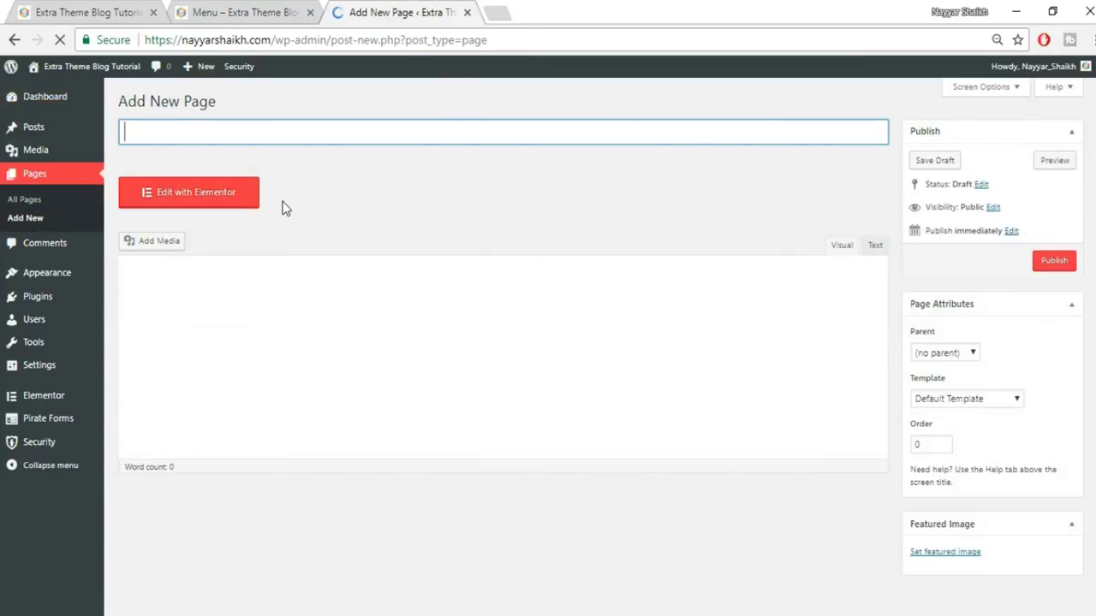
type("Menu2")
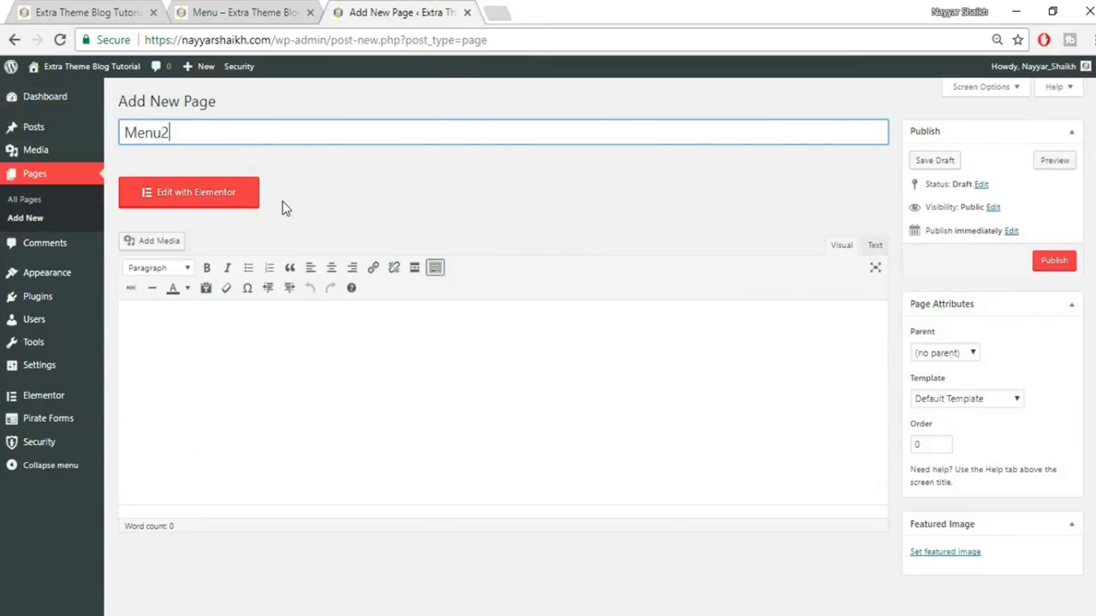
left_click(957, 402)
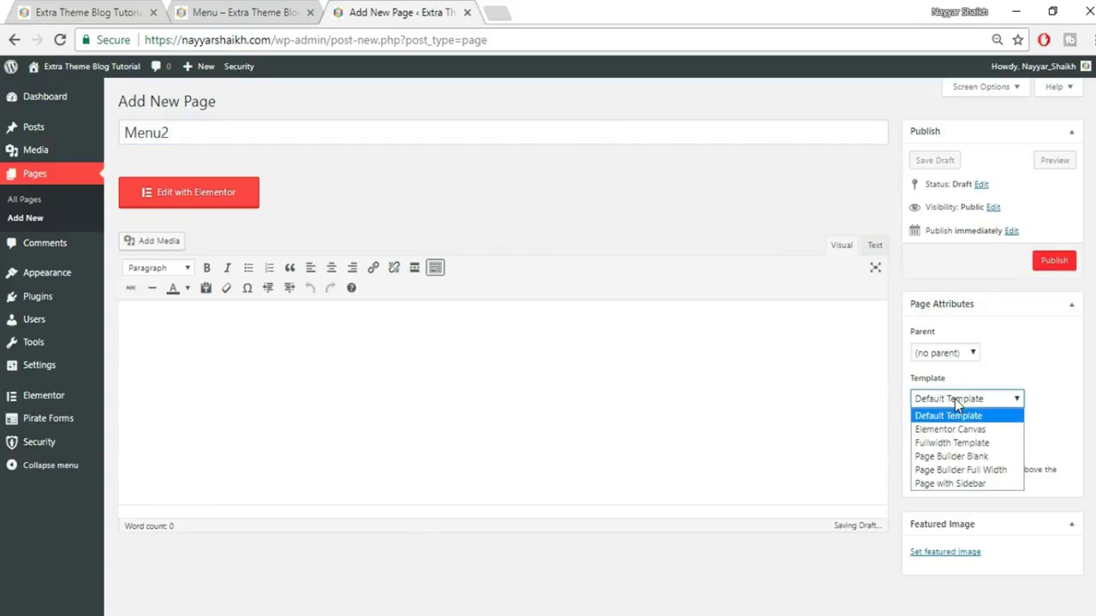
left_click(985, 463)
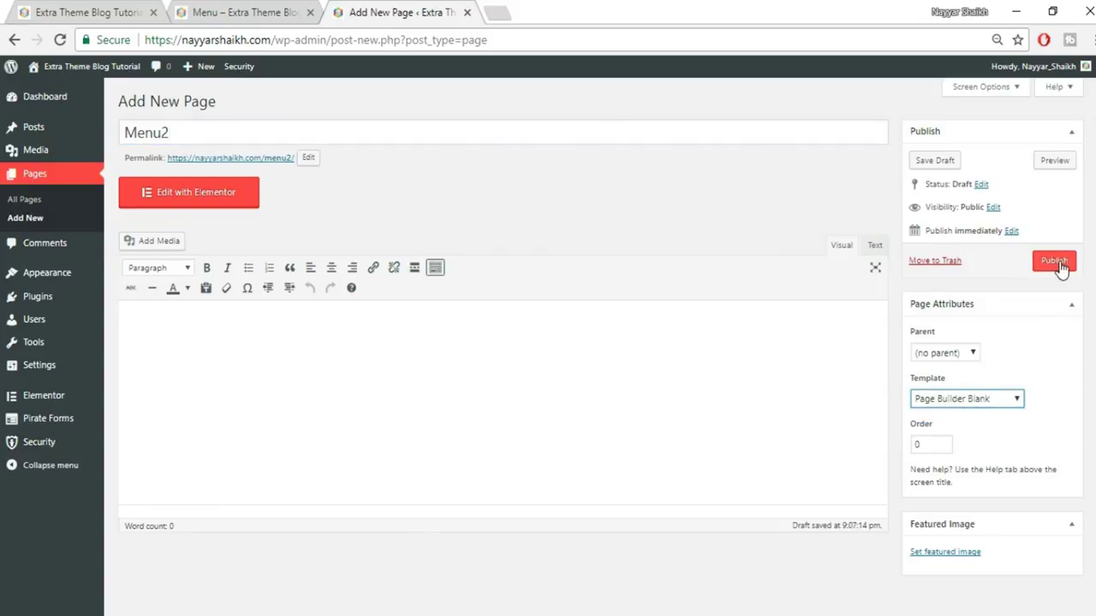
left_click(1060, 265)
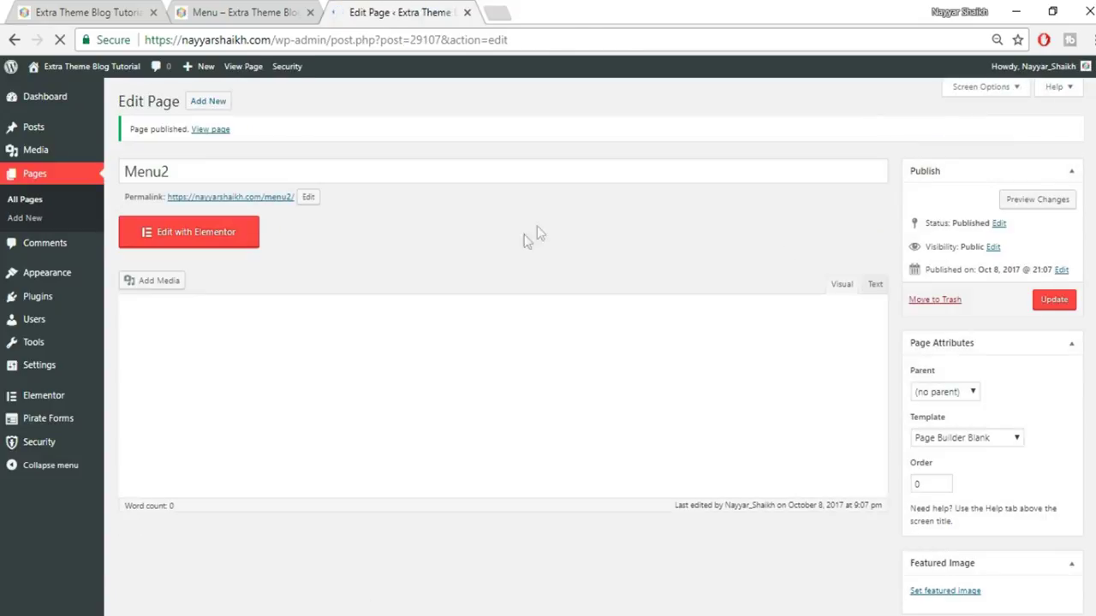
- Open the Menu2 page in Elementor and insert the saved About page template
left_click(228, 243)
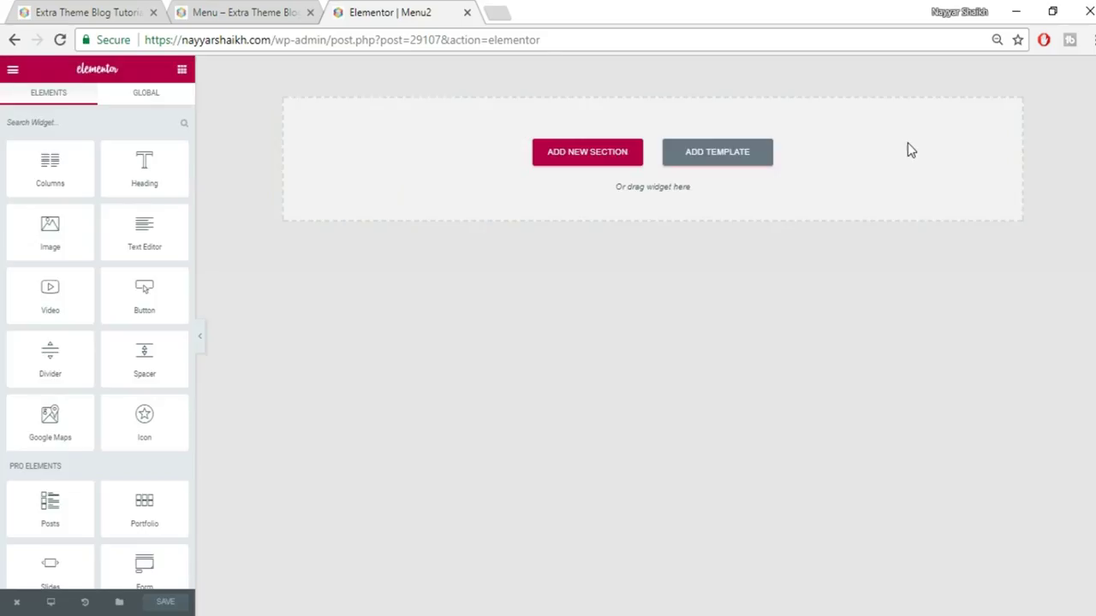
left_click(741, 154)
left_click(619, 133)
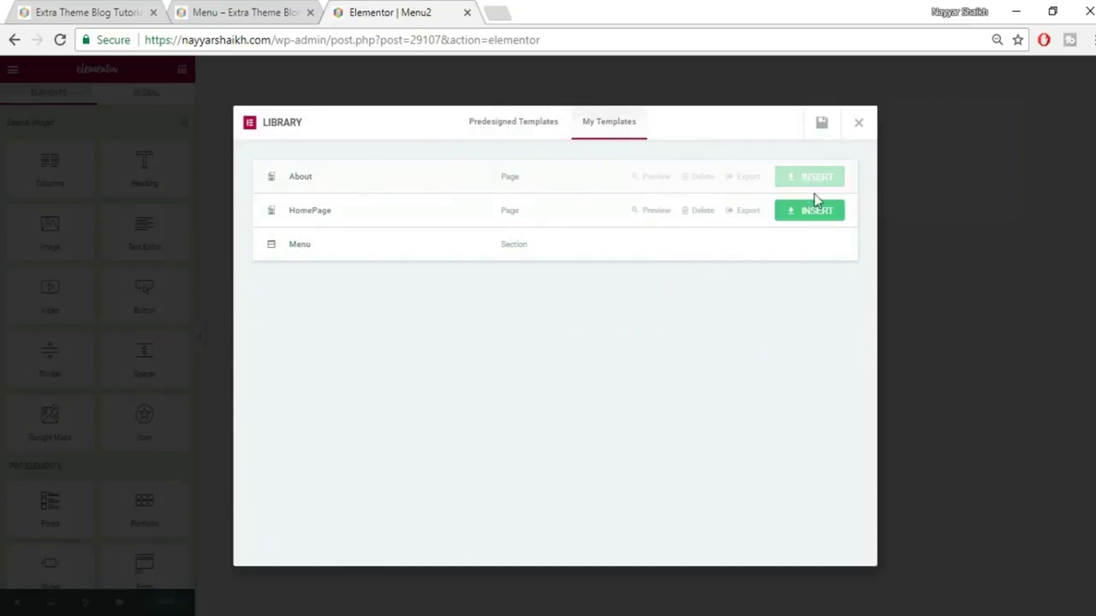
left_click(809, 179)
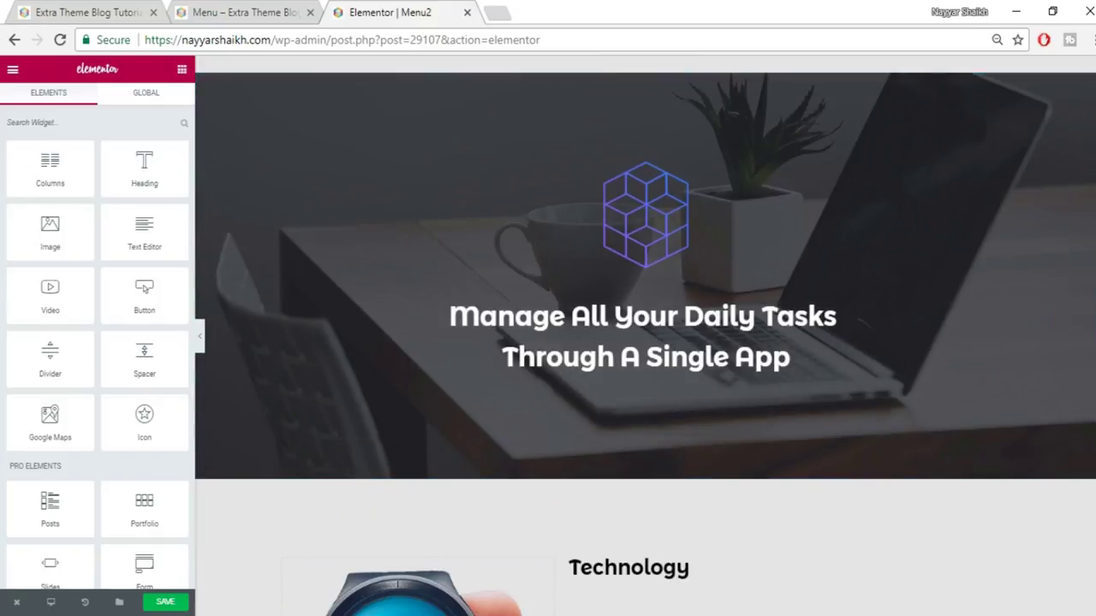
- Review the inserted template from top to bottom and examine the Menu page's navigation bar and Fashion submenu as reference
scroll(725, 137, "down", 7)
scroll(645, 336, "down", 10)
scroll(646, 335, "up", 8)
scroll(646, 336, "up", 7)
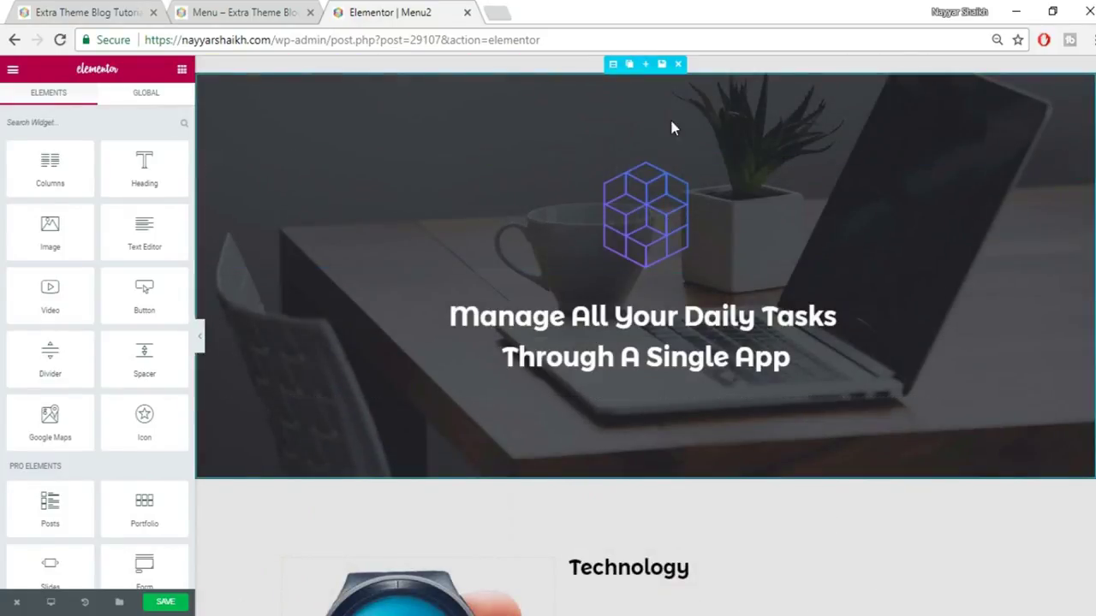
left_click(248, 12)
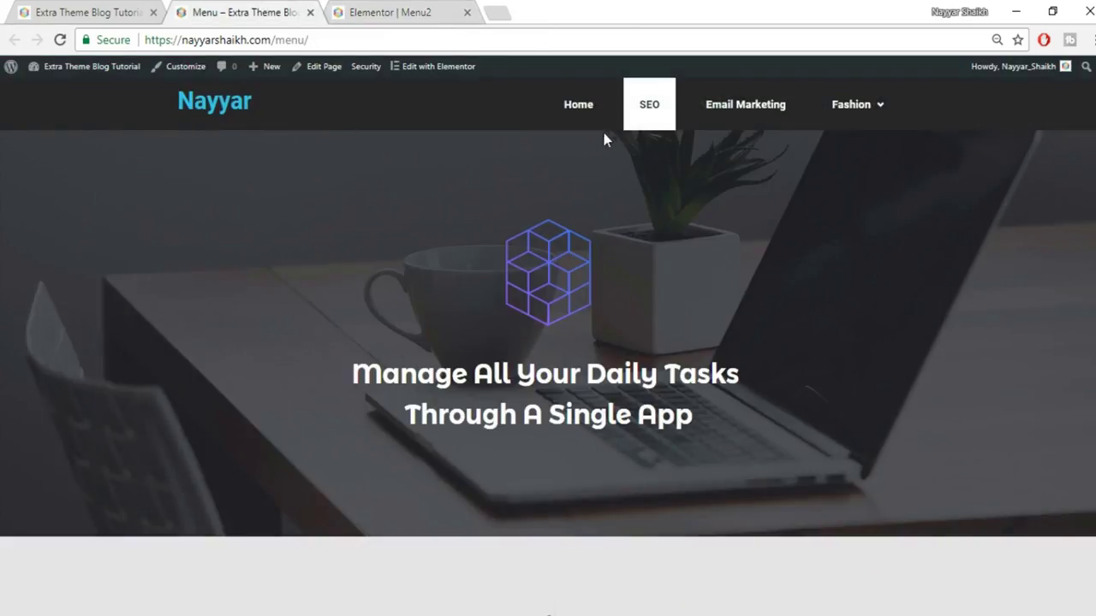
mouse_move(891, 110)
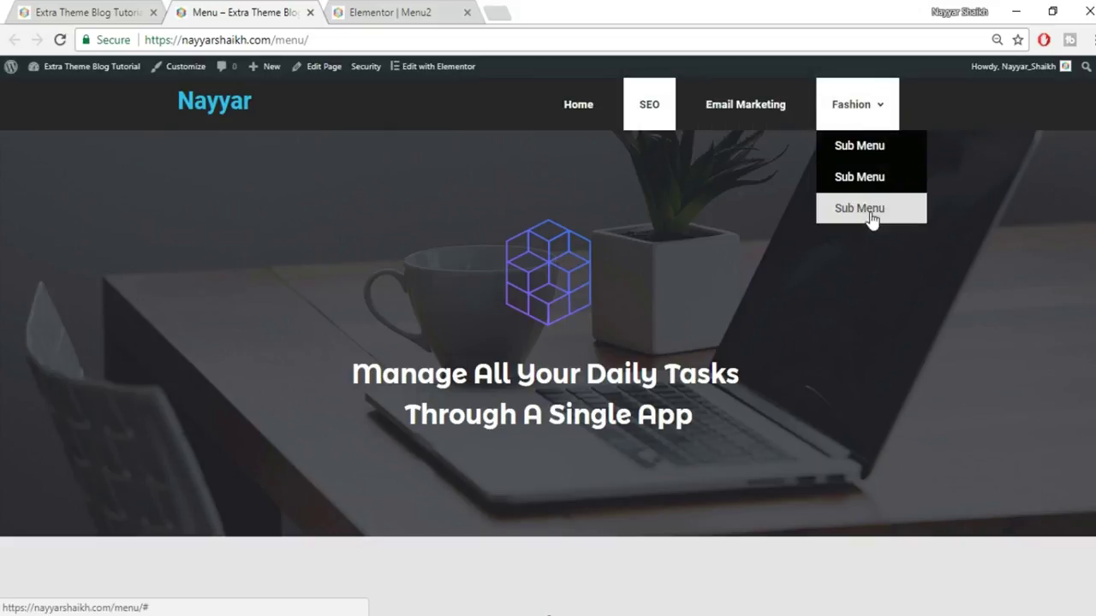
left_click(411, 12)
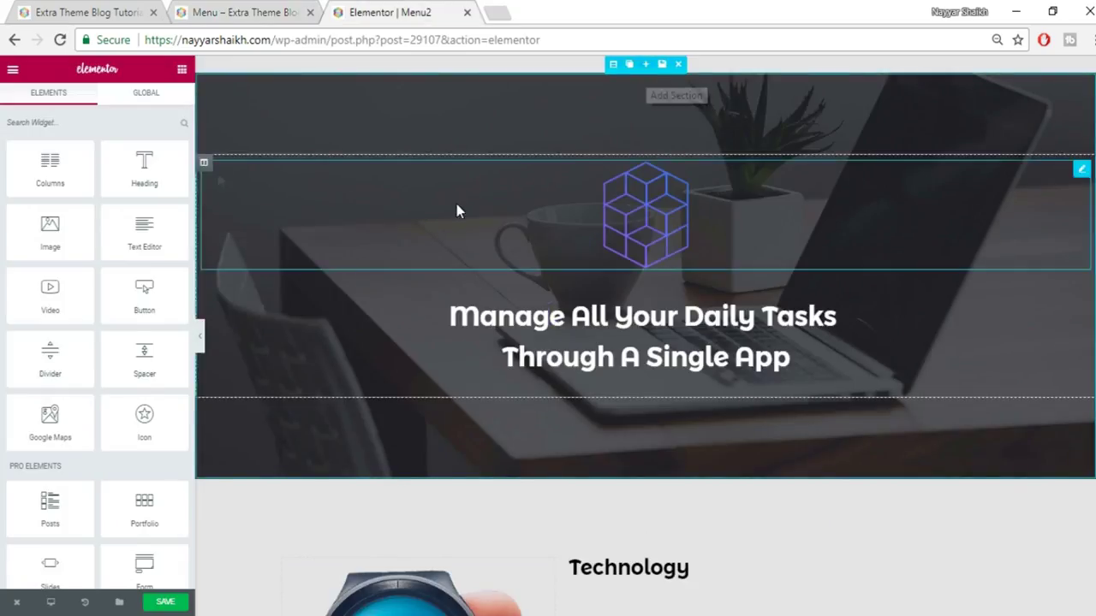
- Add a new section above the hero section and place a Nav Menu widget in it
scroll(79, 455, "down", 2)
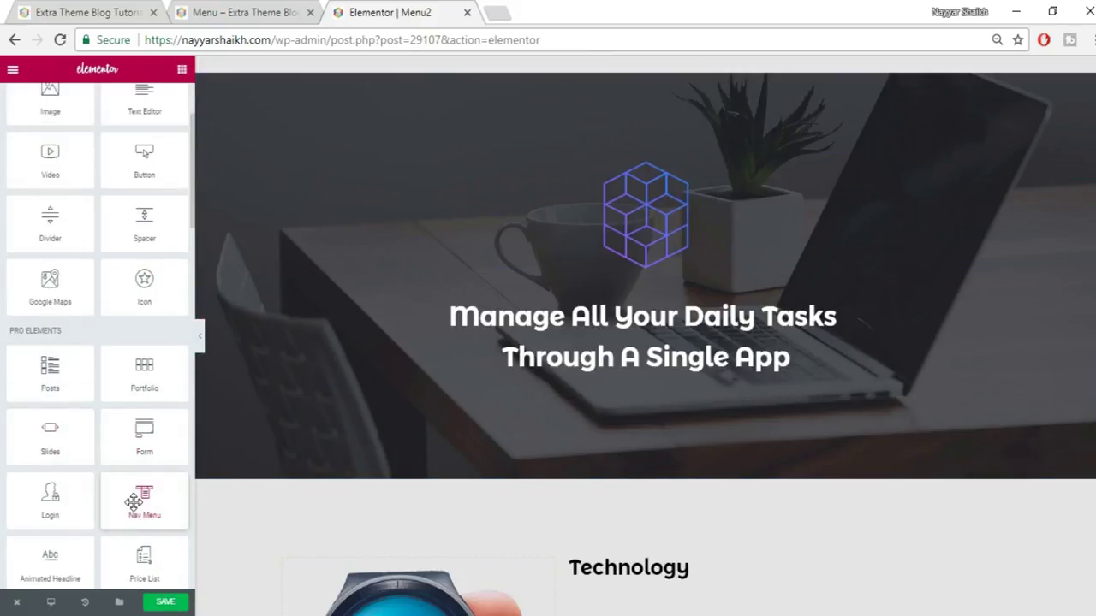
mouse_move(575, 112)
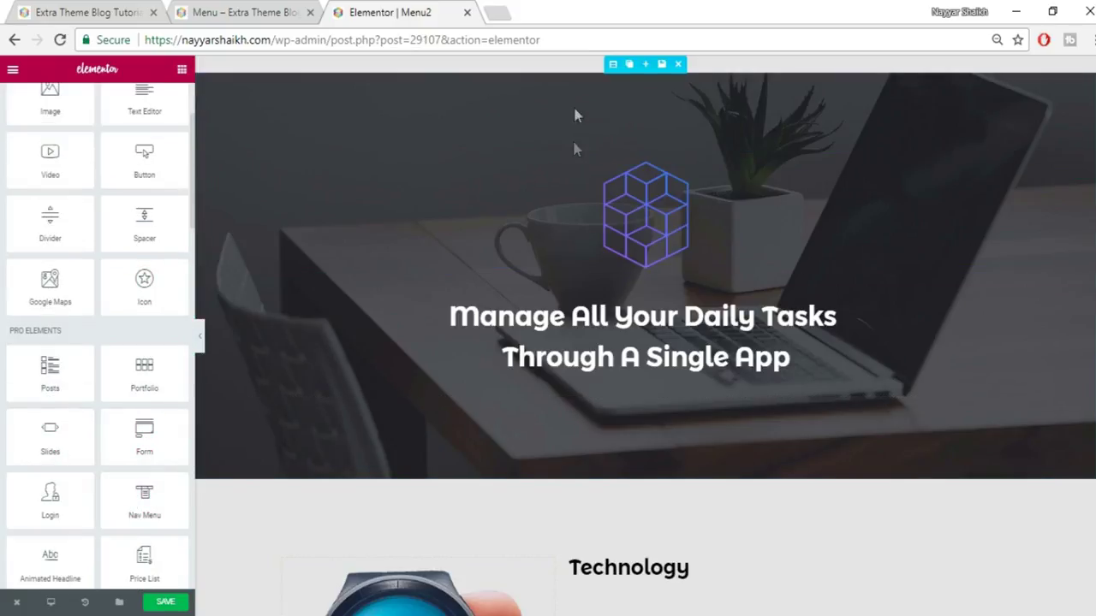
left_click(646, 66)
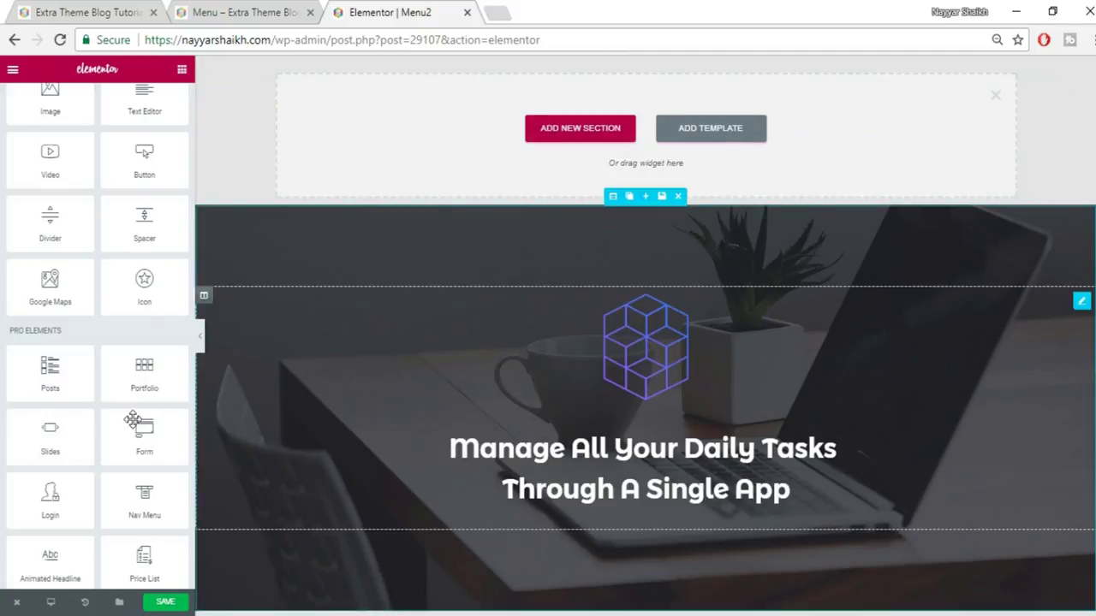
left_click_drag(144, 497, 582, 139)
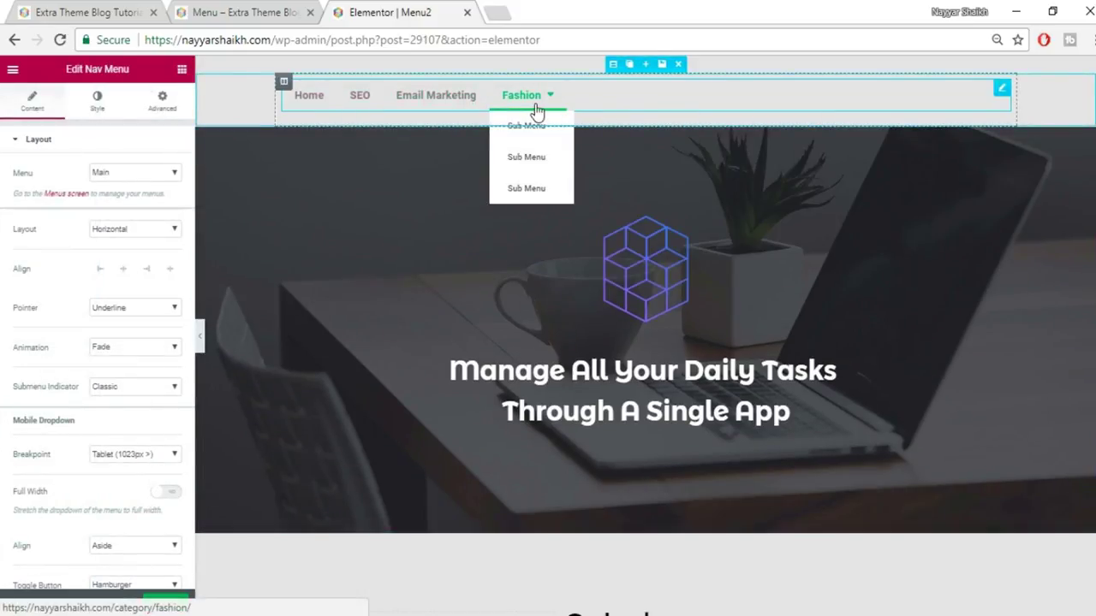
- Set the Nav Menu items' normal text colour to white and check the Menu page's navigation bar for comparison
scroll(135, 358, "down", 1)
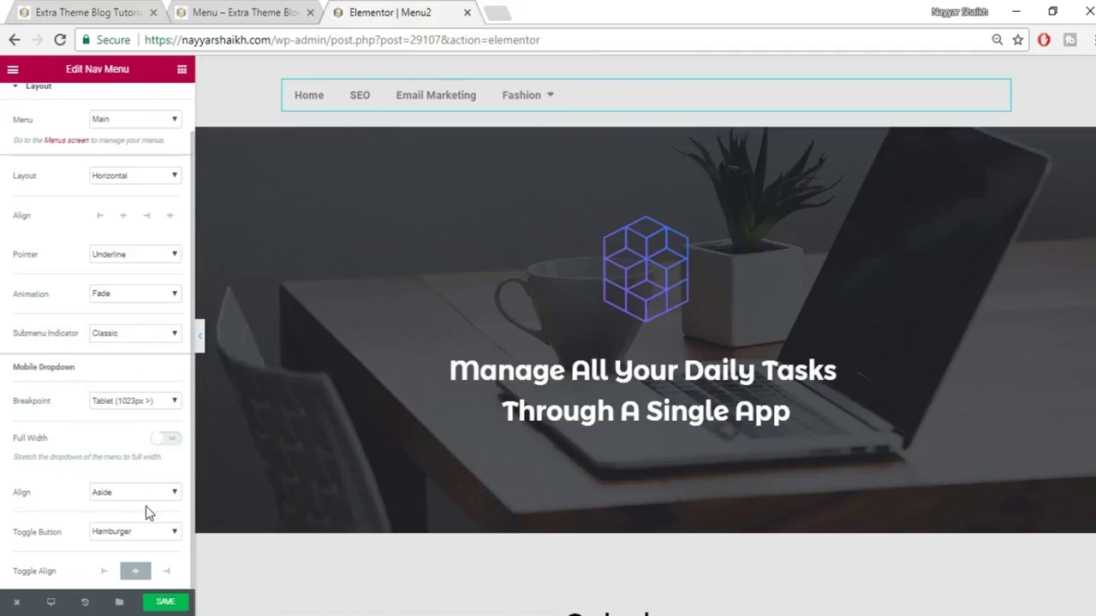
scroll(146, 506, "up", 1)
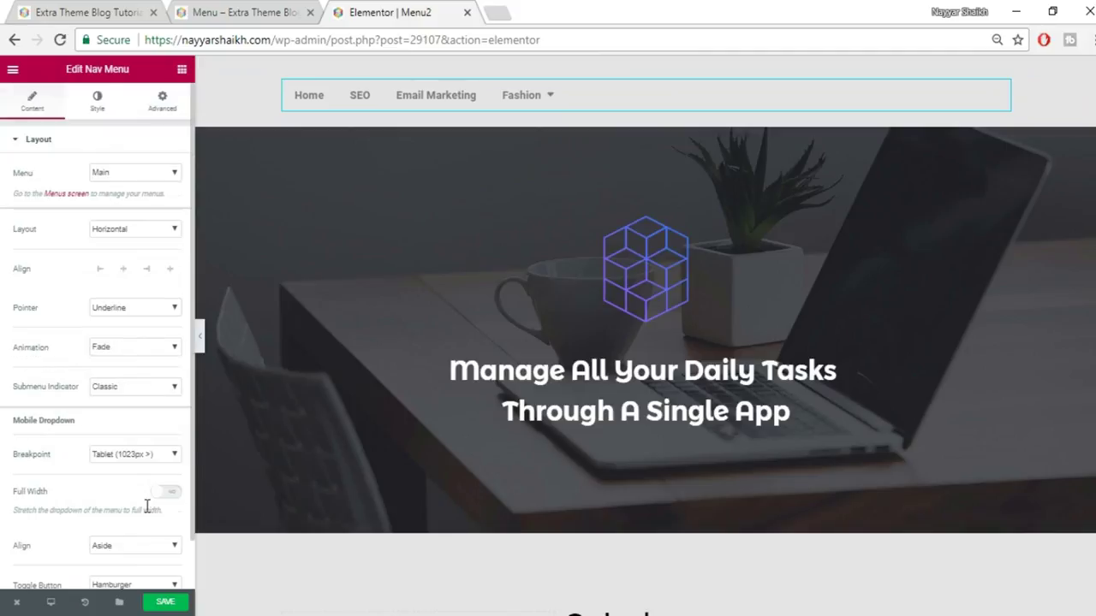
left_click(97, 107)
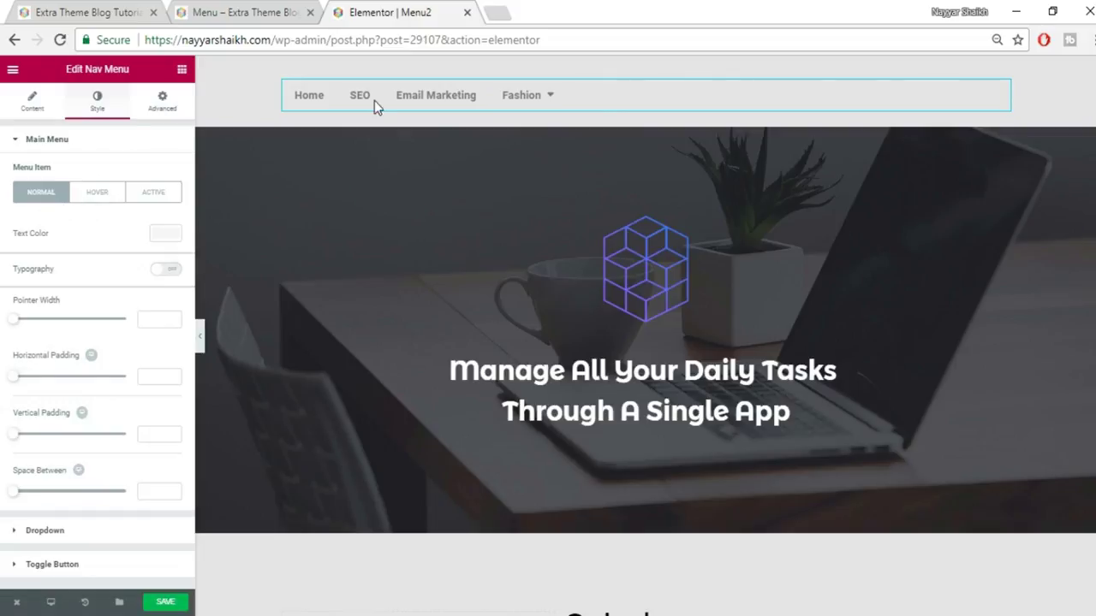
left_click(167, 236)
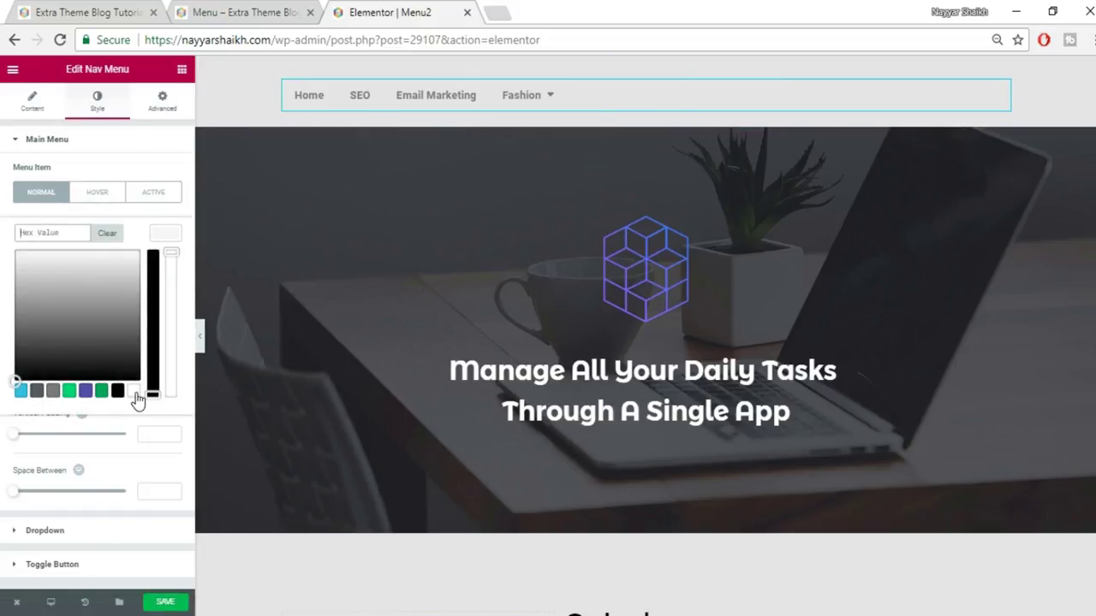
left_click(133, 392)
left_click(168, 238)
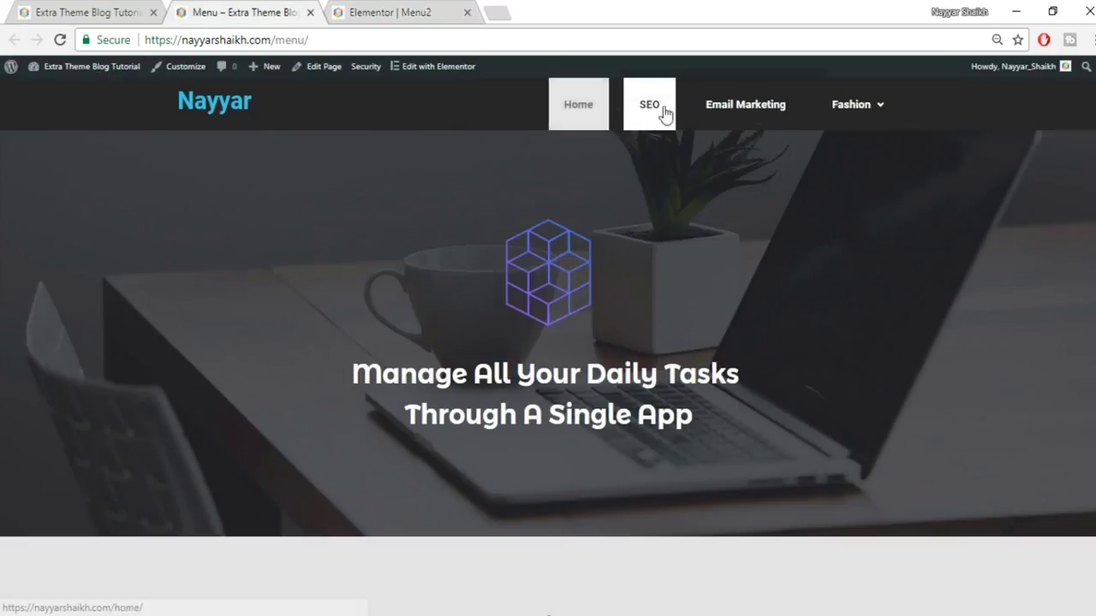
left_click(369, 10)
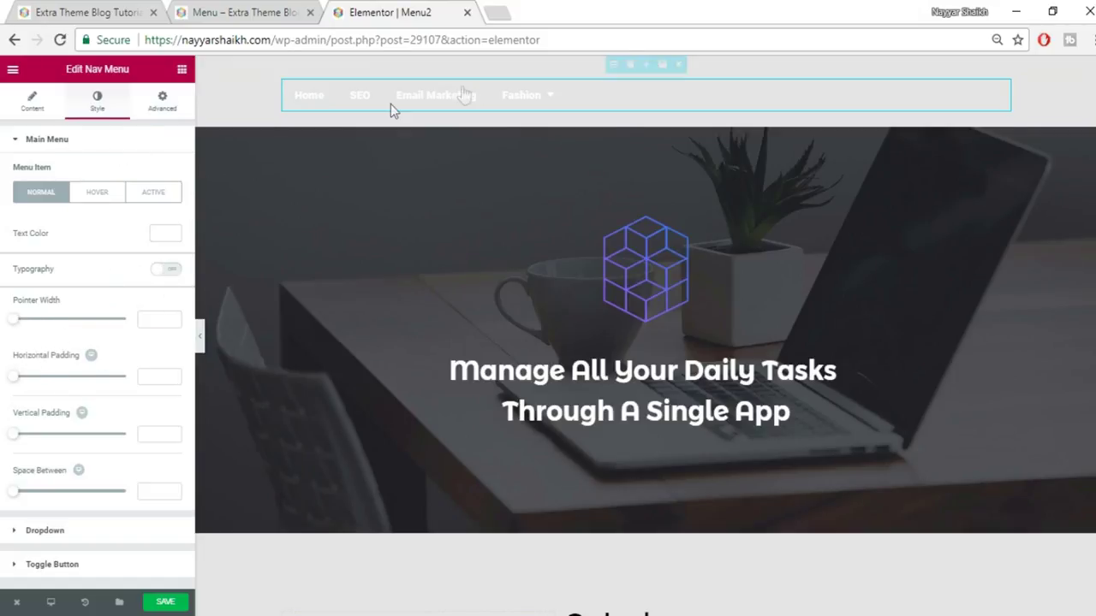
- Give the menu section a classic background in black with the opacity reduced to 0.82
left_click(614, 66)
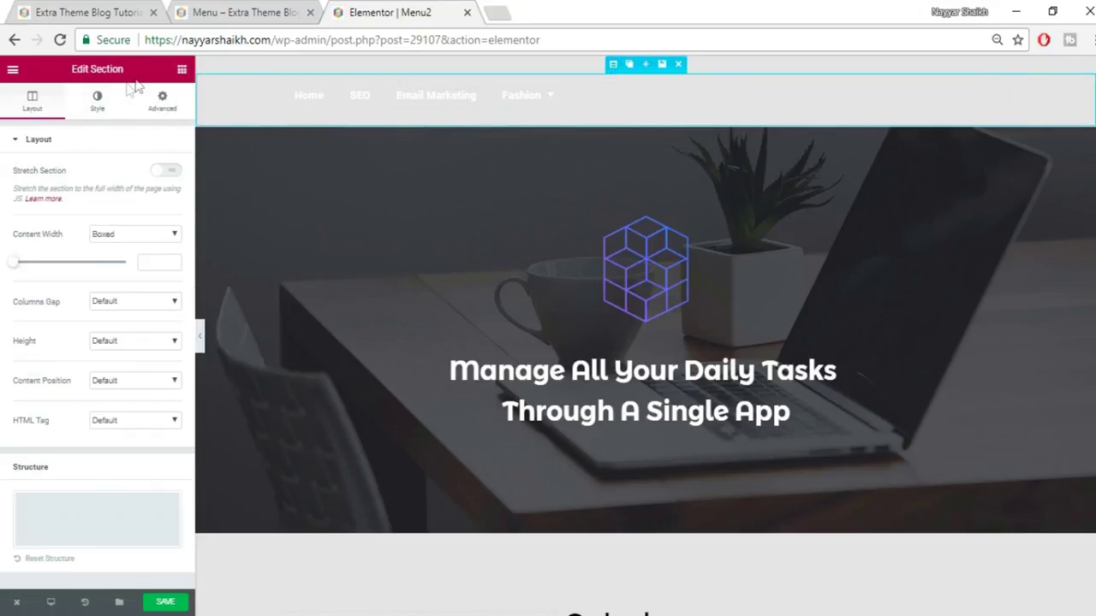
left_click(91, 106)
left_click(105, 214)
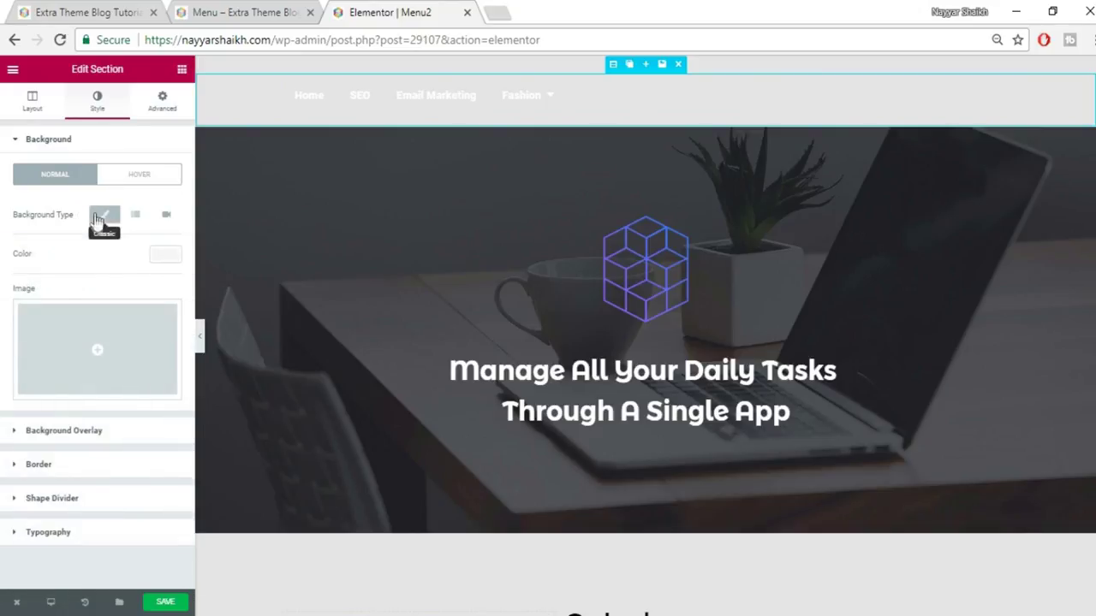
left_click(165, 257)
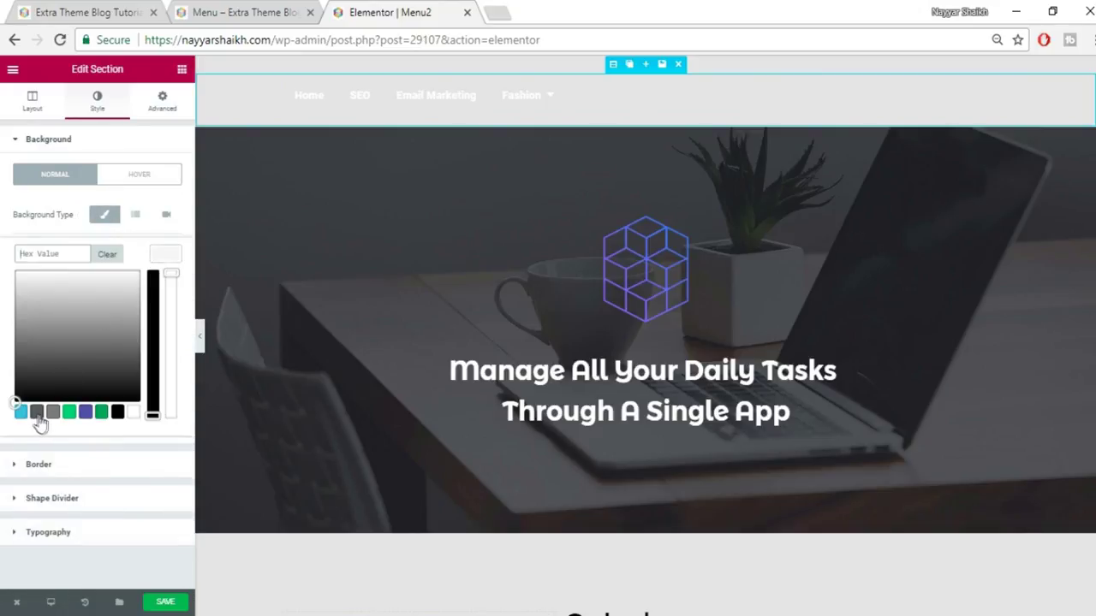
left_click(37, 413)
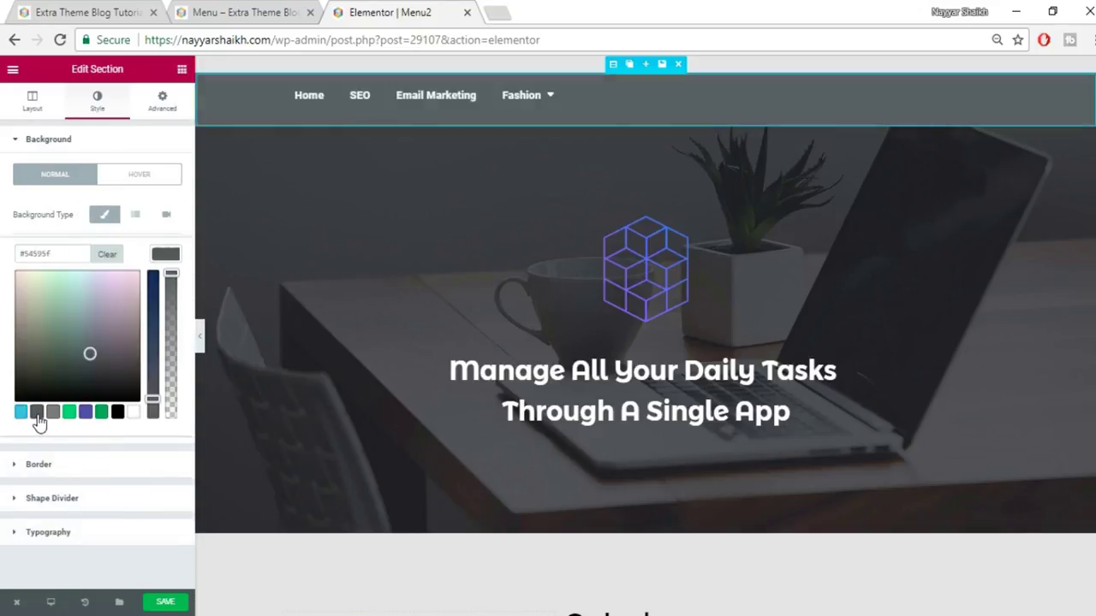
left_click(117, 413)
left_click_drag(176, 297, 174, 307)
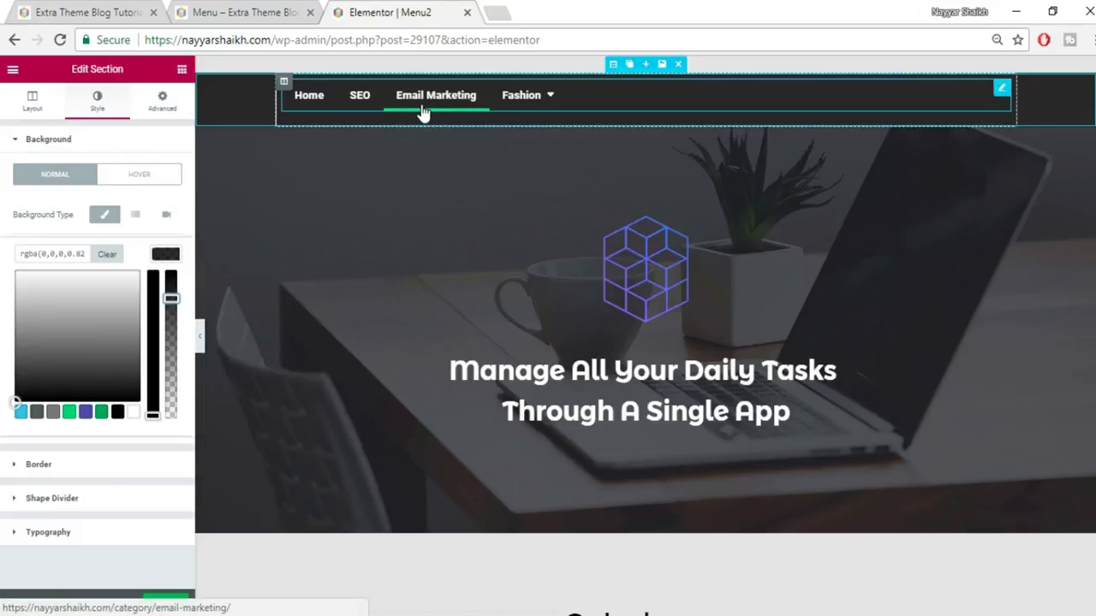
- Align the Nav Menu items to the right of the menu section
left_click(572, 107)
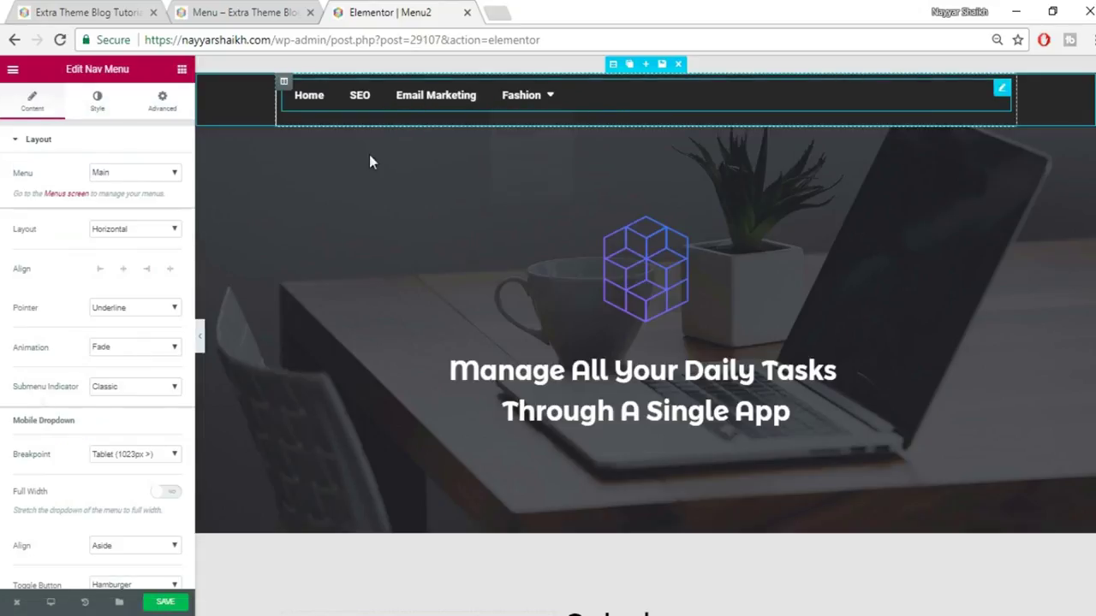
left_click(147, 272)
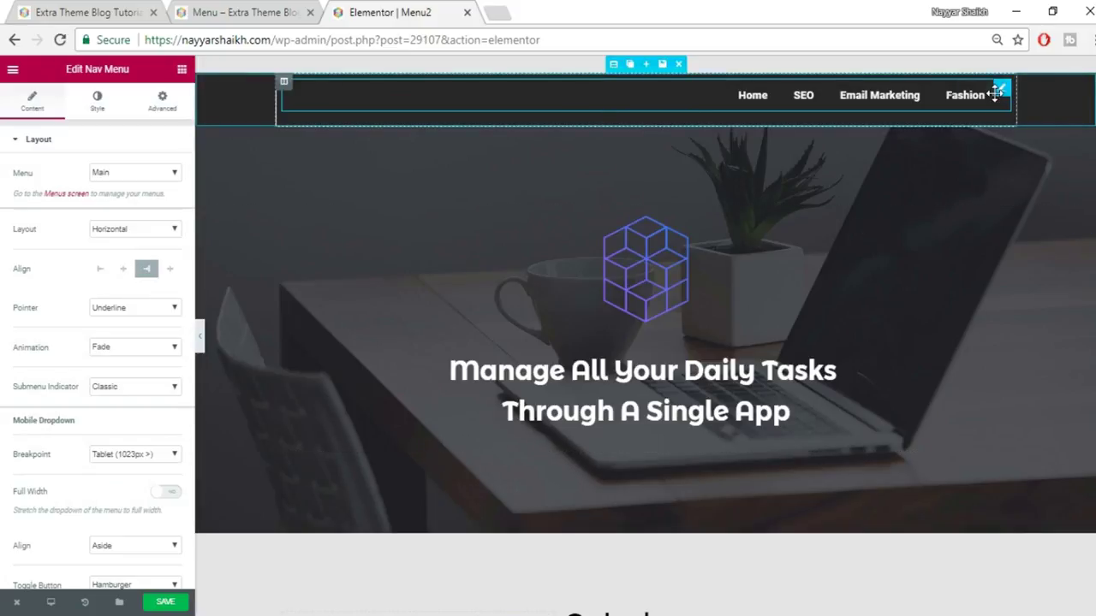
- Set the Nav Menu dropdown's normal text colour to white and its background colour to black with 0.7 opacity
mouse_move(995, 106)
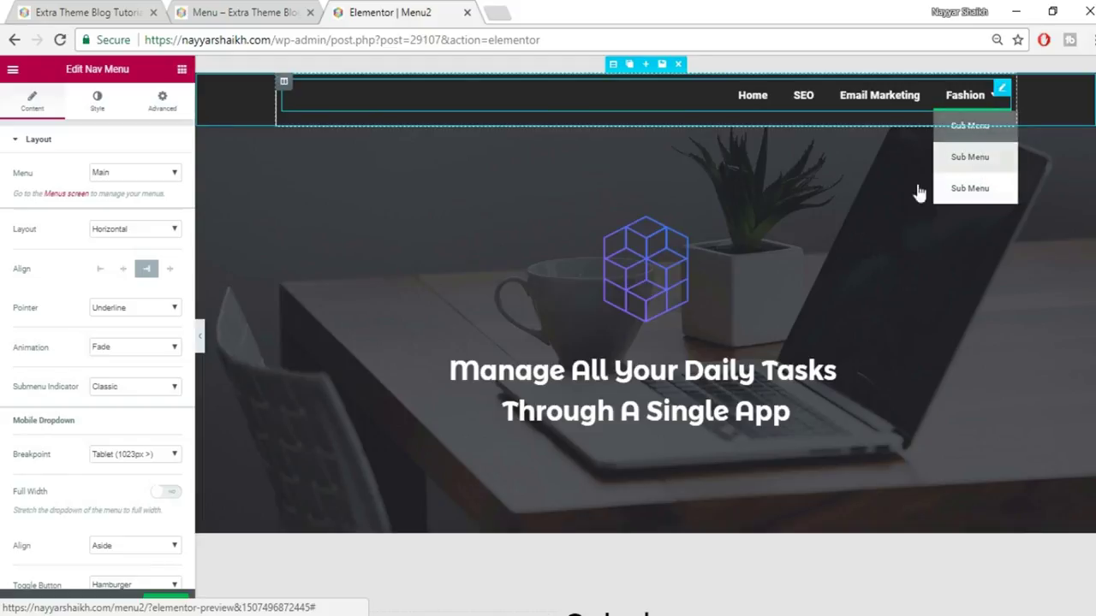
left_click(125, 109)
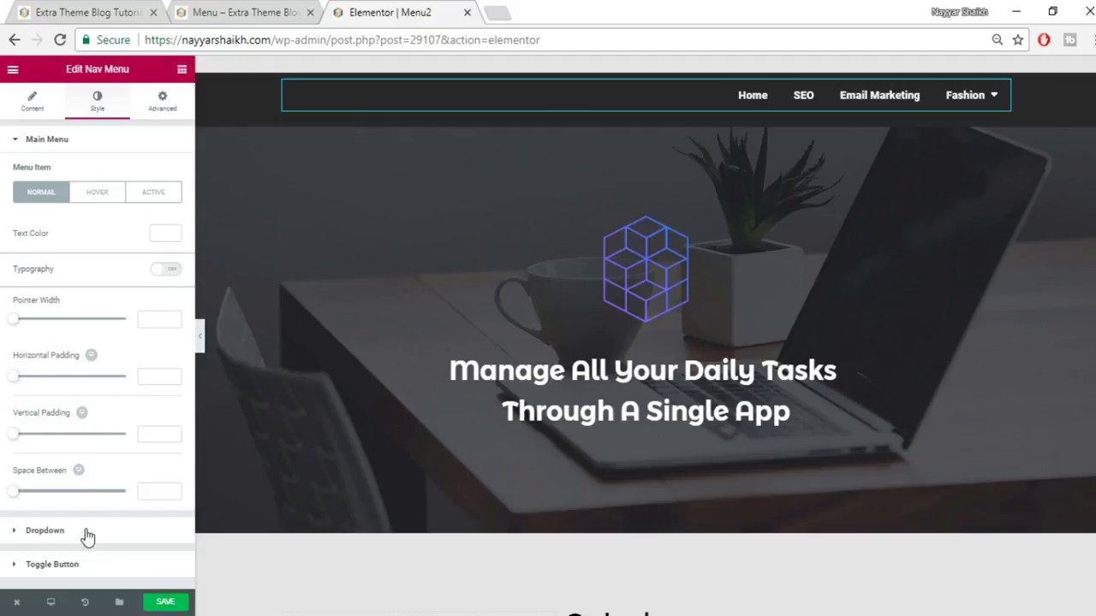
left_click(47, 139)
left_click(86, 174)
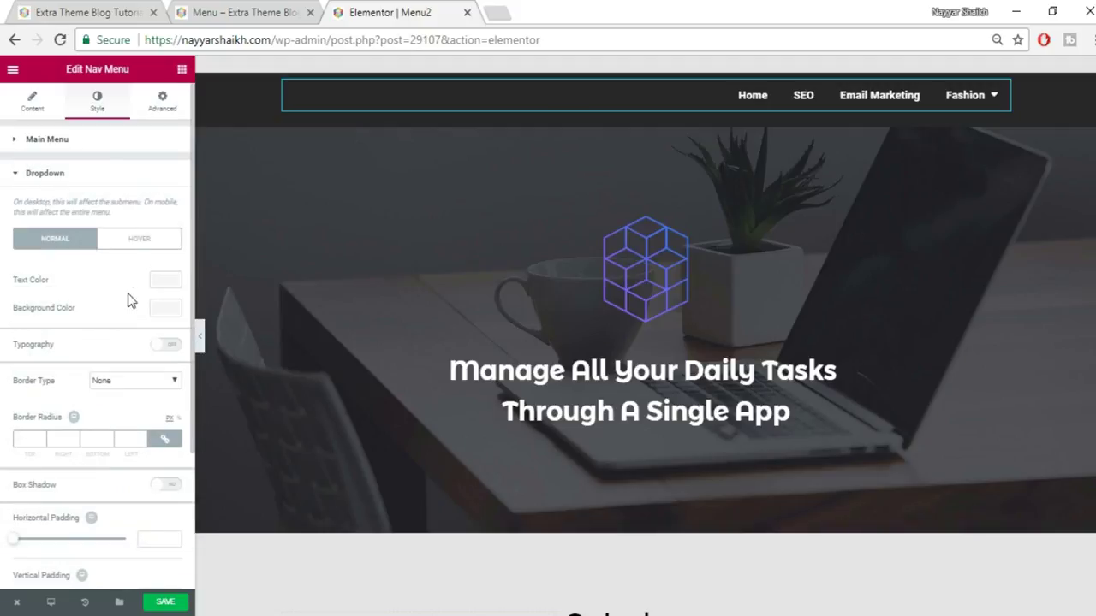
left_click(166, 280)
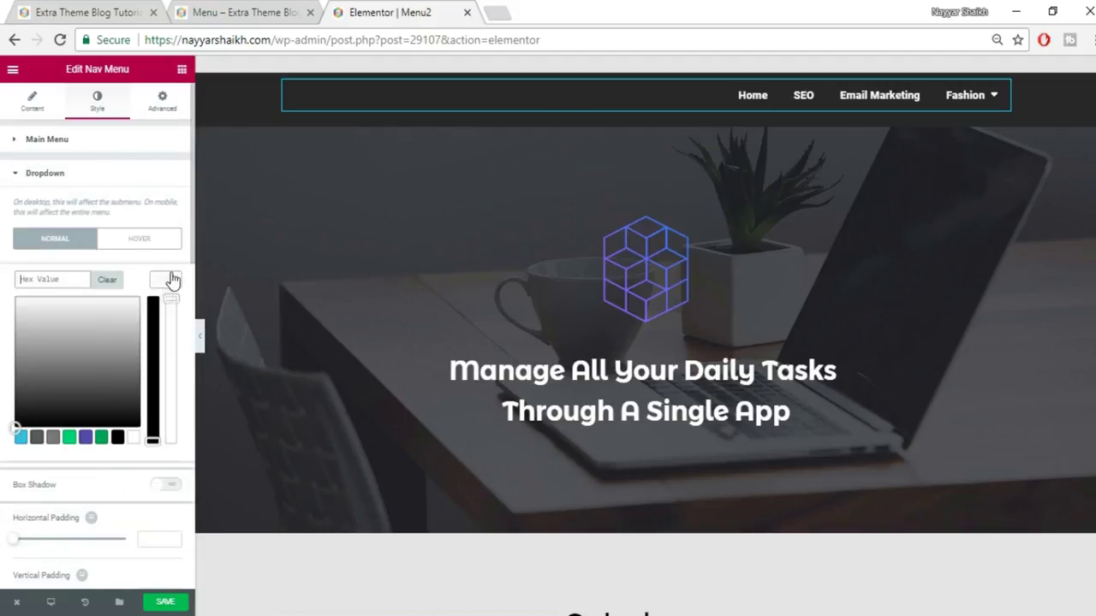
left_click(132, 438)
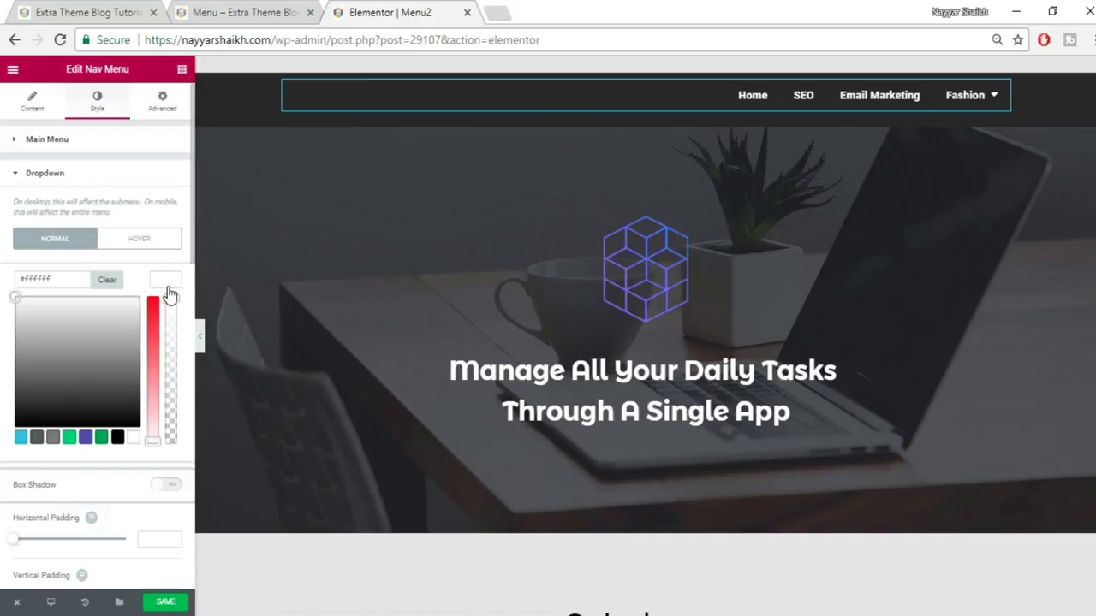
left_click(167, 285)
left_click(166, 317)
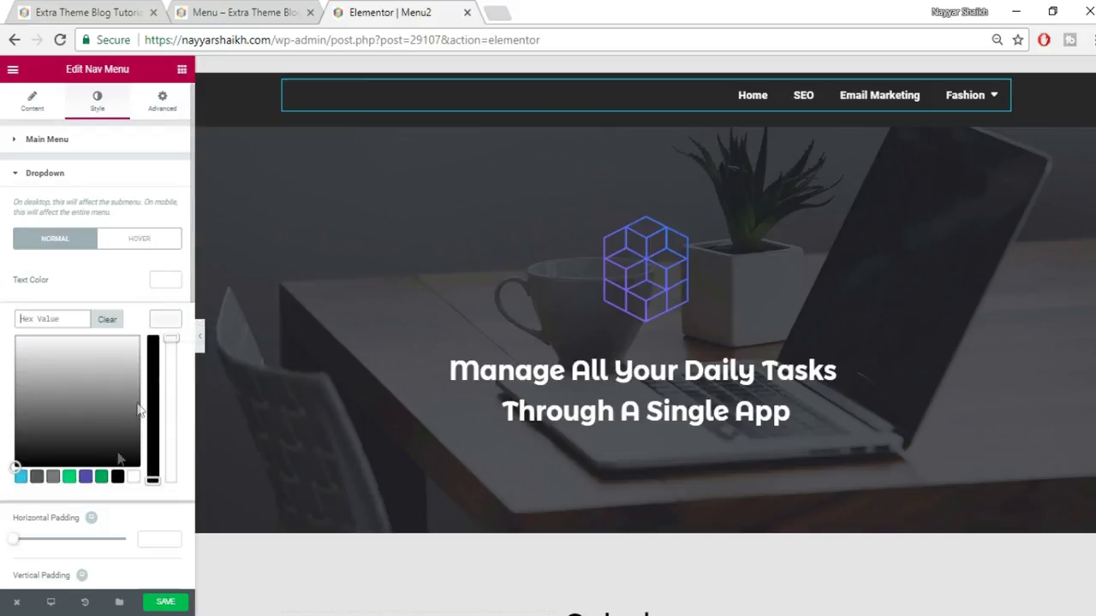
left_click(118, 480)
left_click_drag(177, 363, 175, 387)
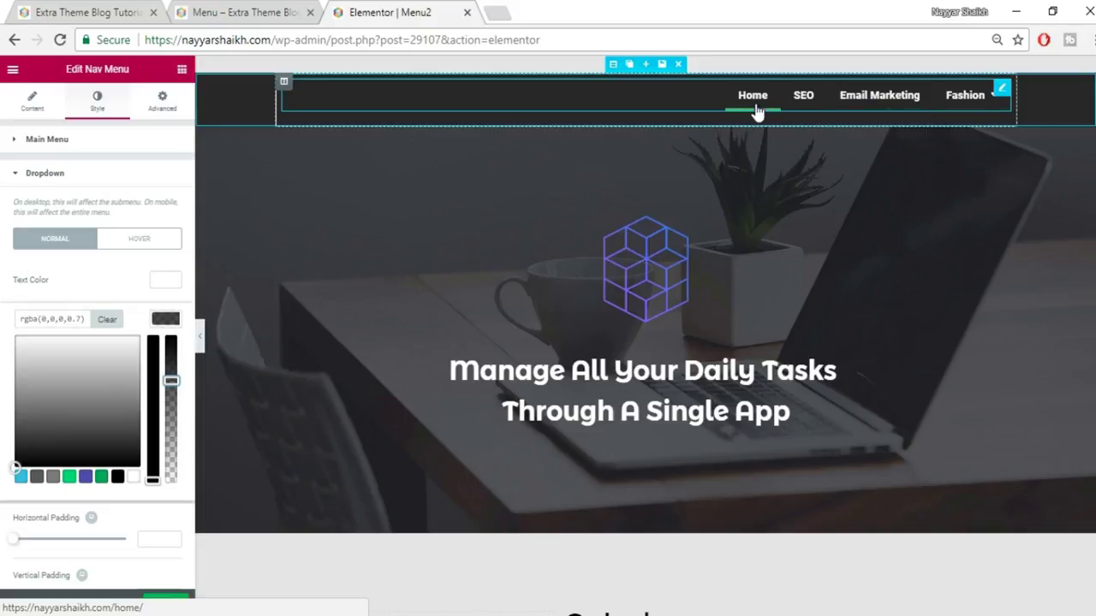
- Change the Nav Menu's pointer style to Background and compare the hover effect with the example Menu page
left_click(34, 101)
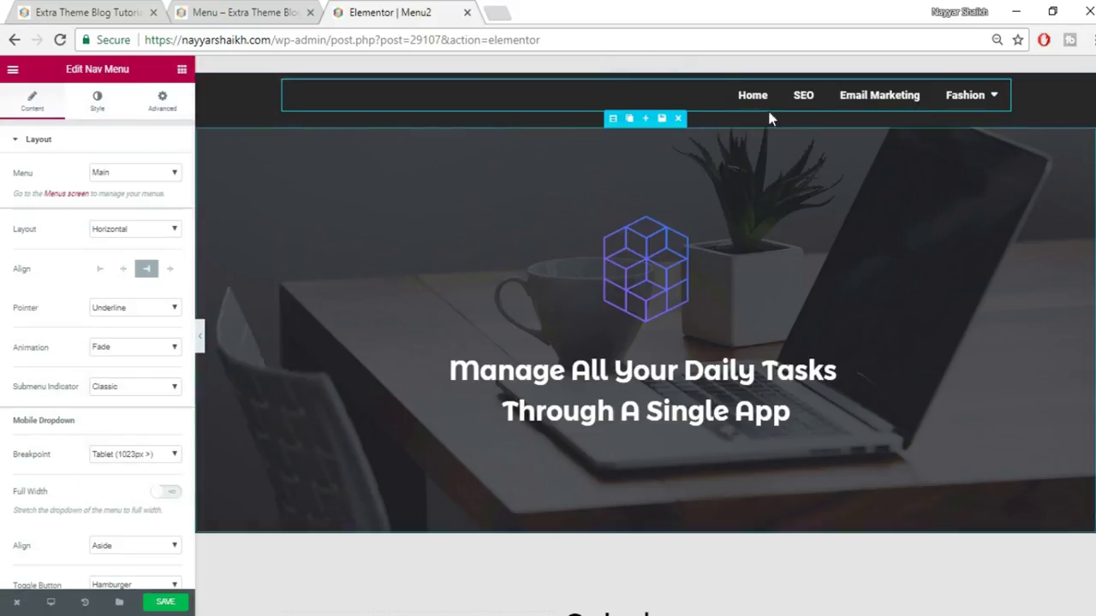
left_click(132, 310)
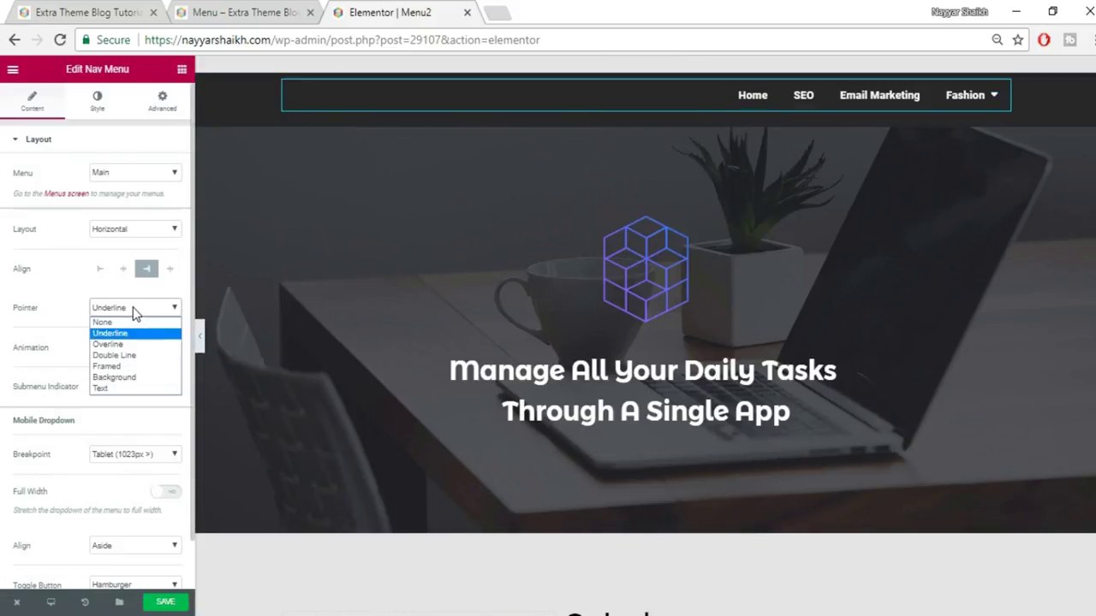
left_click(129, 377)
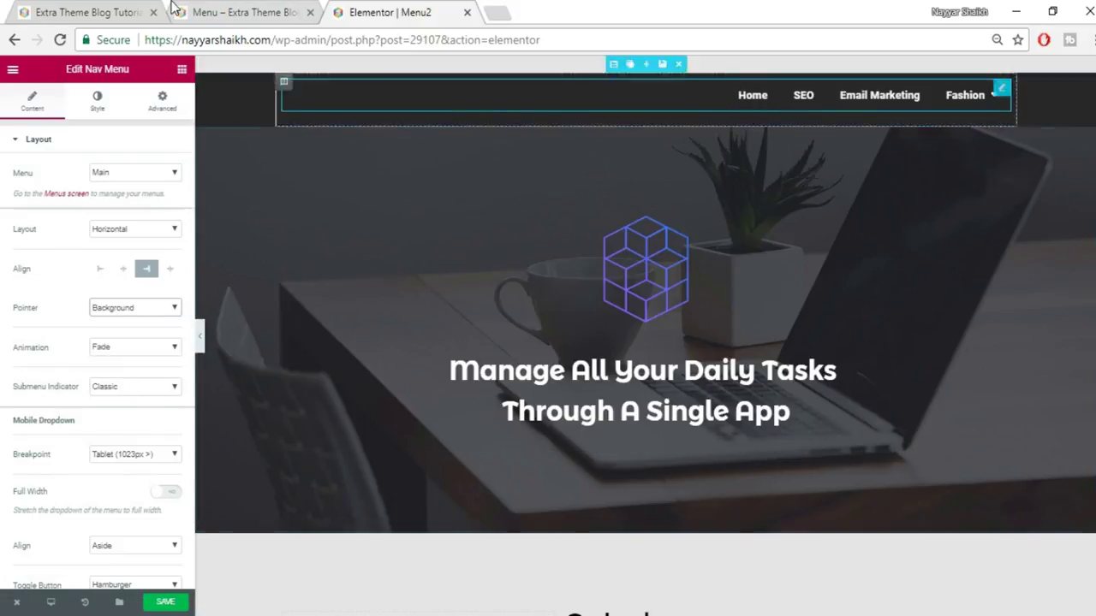
left_click(205, 10)
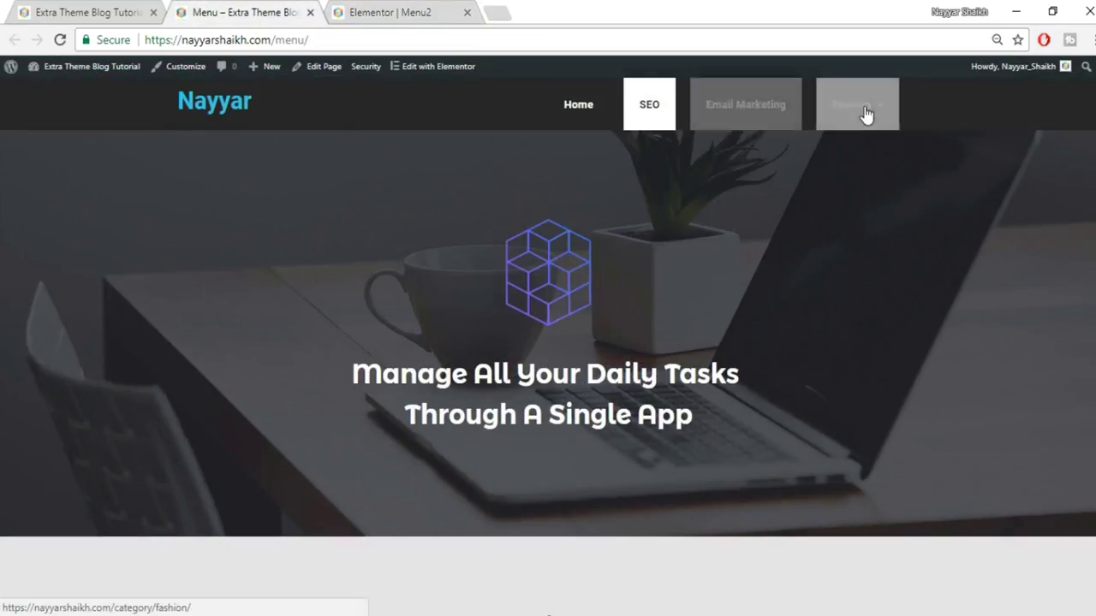
left_click(390, 12)
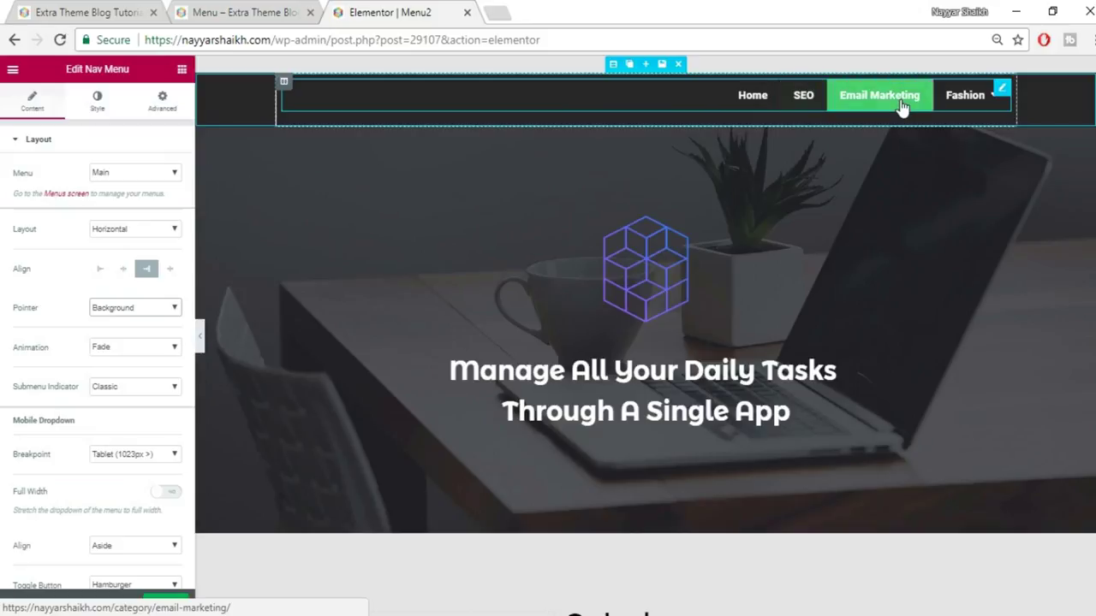
left_click(216, 9)
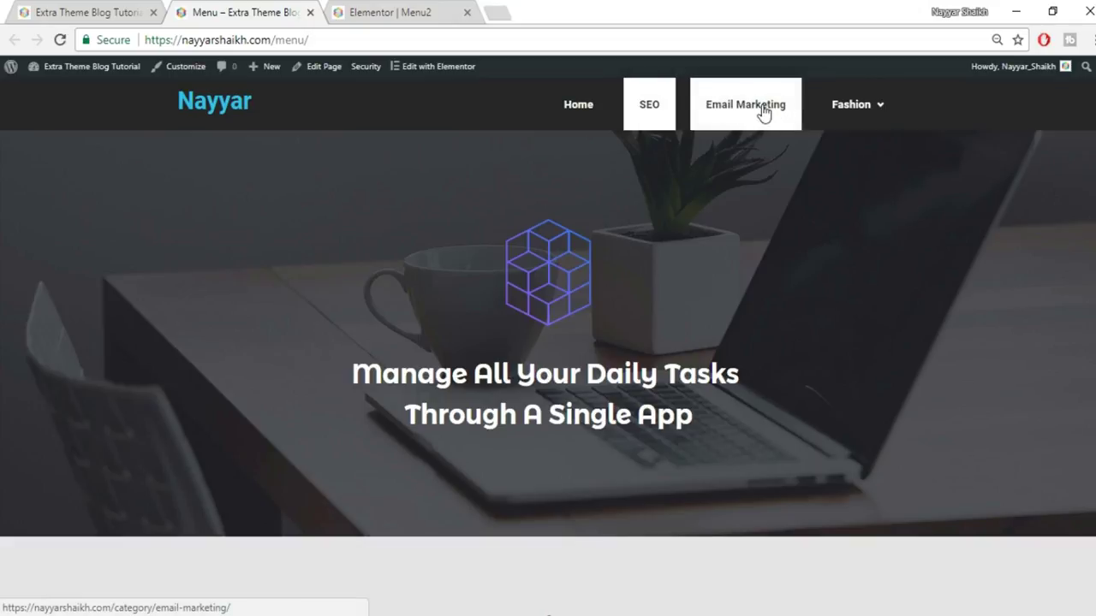
left_click(430, 11)
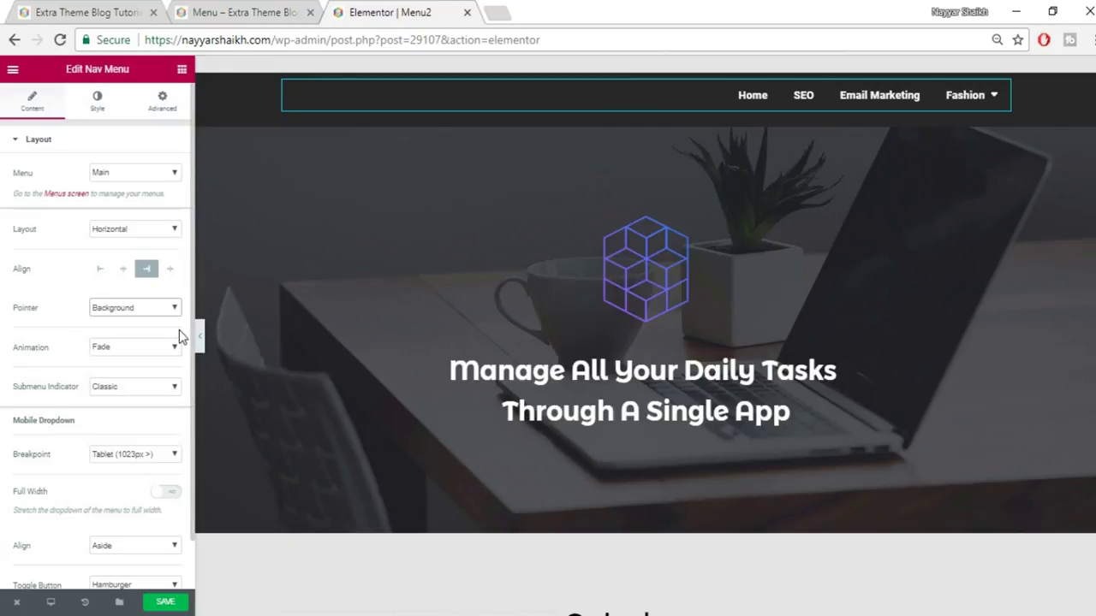
- Set the main menu items' hover text colour to black and their hover pointer colour to white
scroll(142, 368, "down", 1)
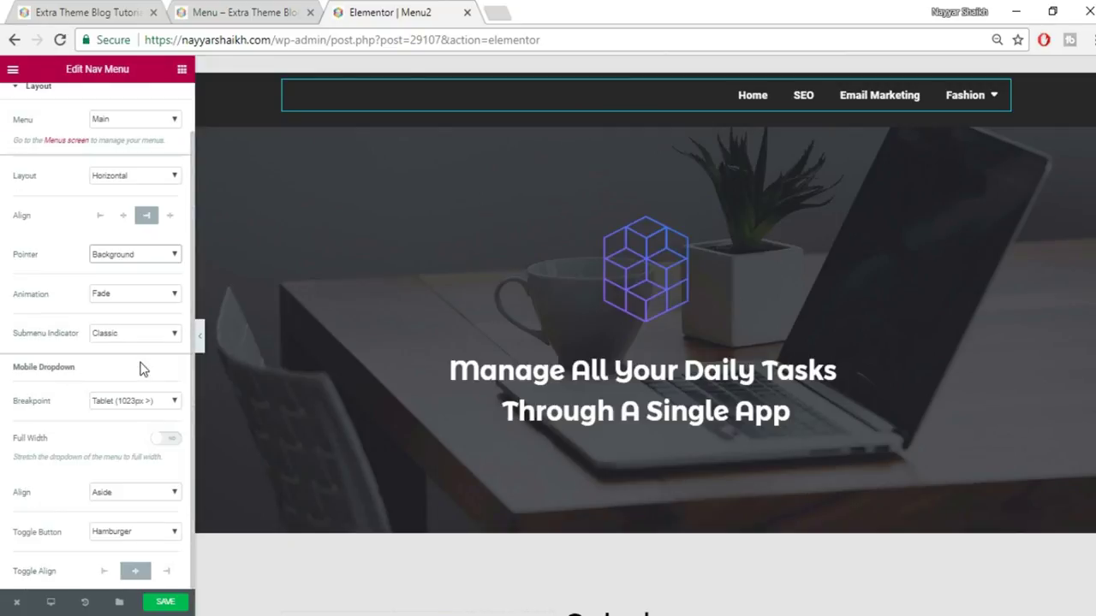
scroll(91, 156, "up", 1)
left_click(99, 103)
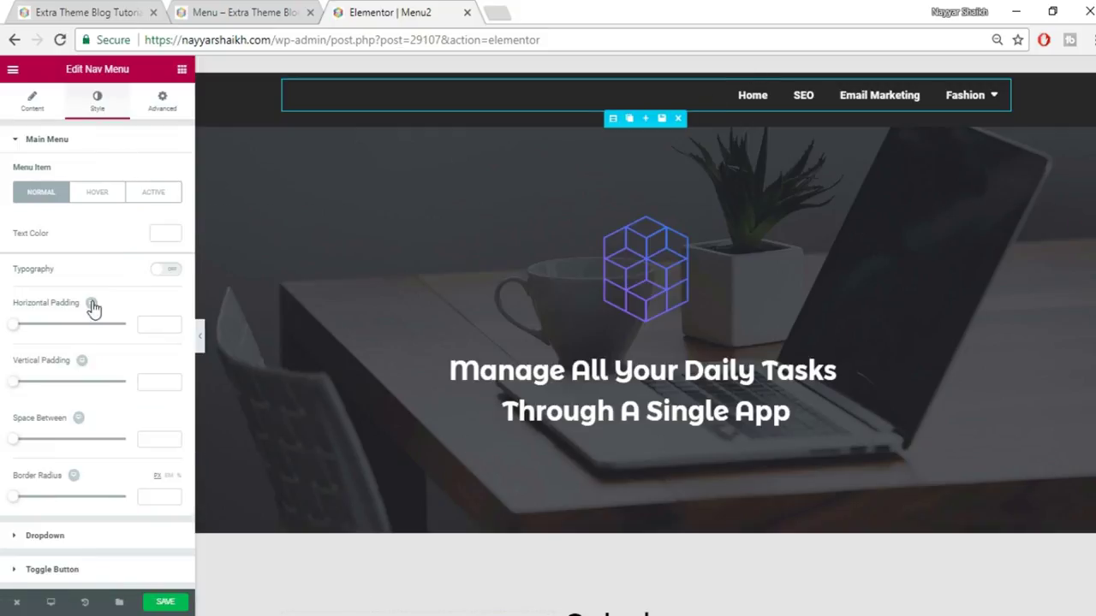
left_click(94, 195)
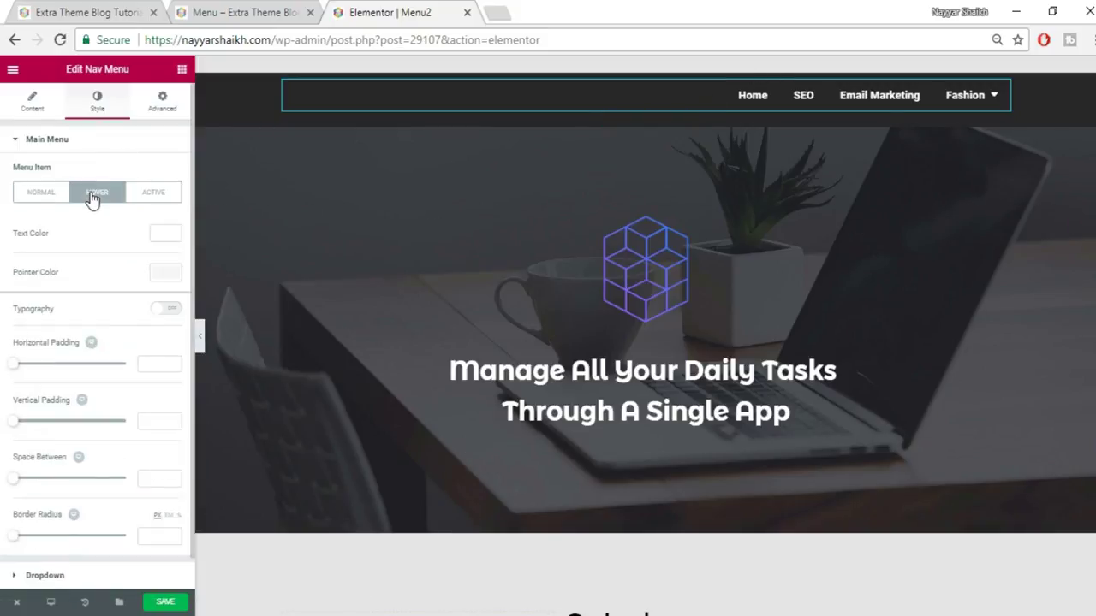
left_click(165, 234)
left_click(117, 392)
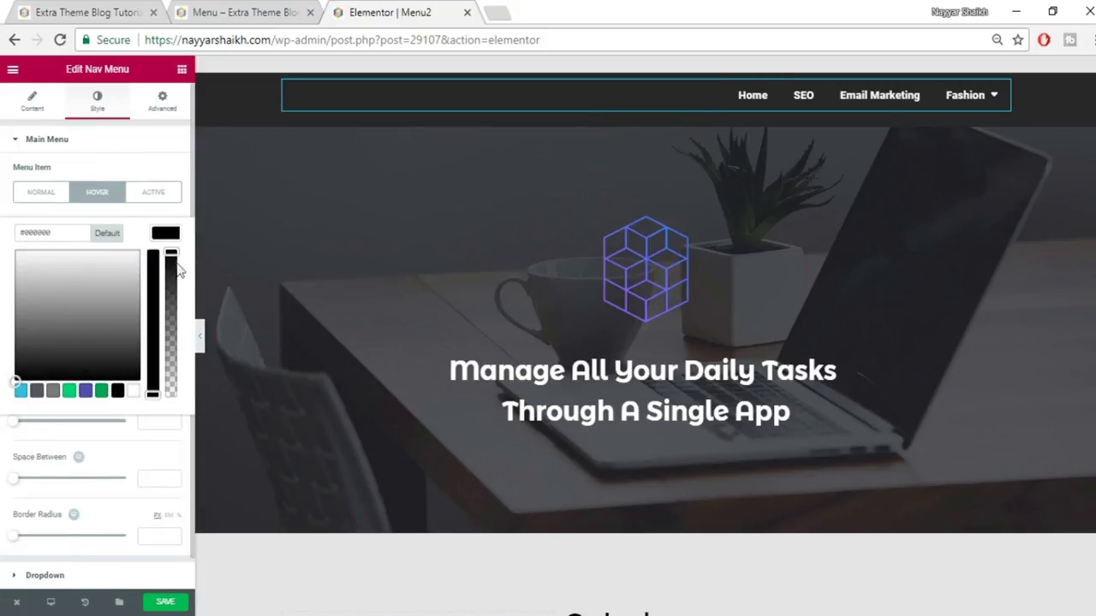
left_click(167, 234)
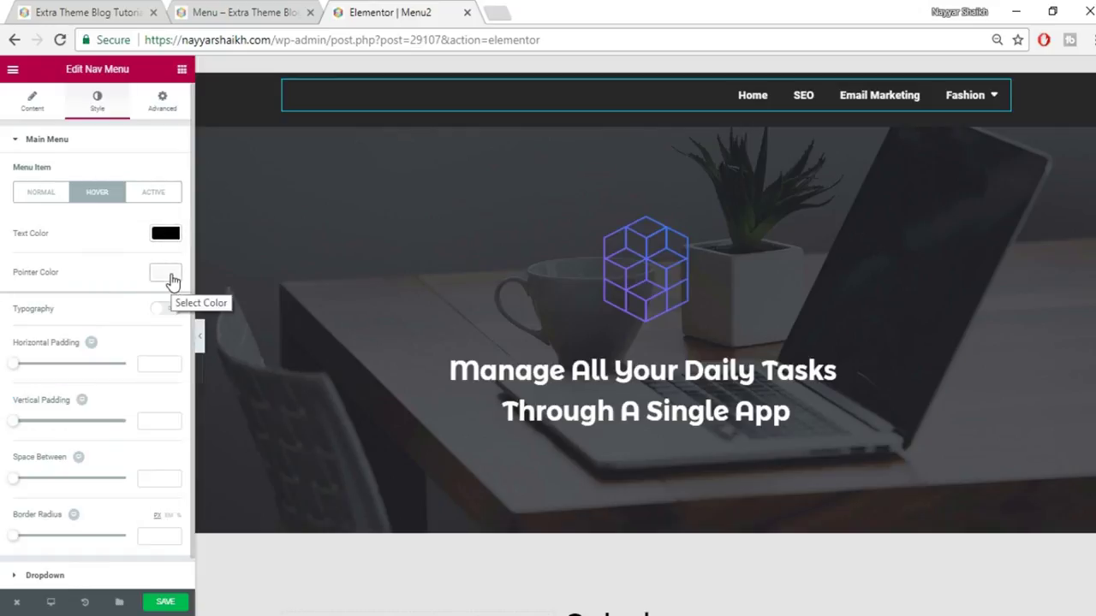
left_click(168, 276)
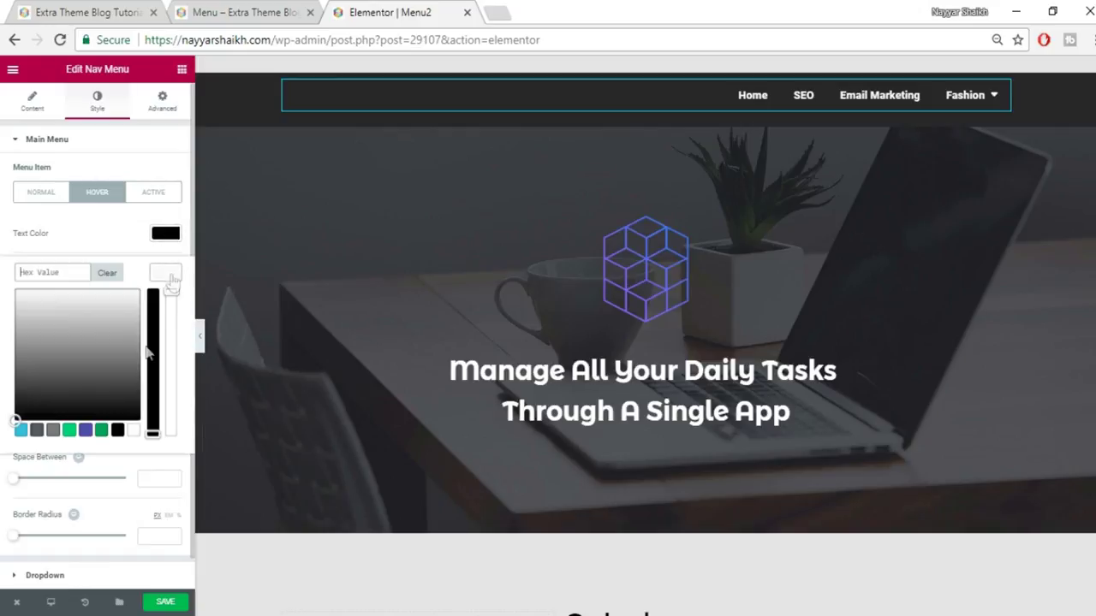
left_click(175, 274)
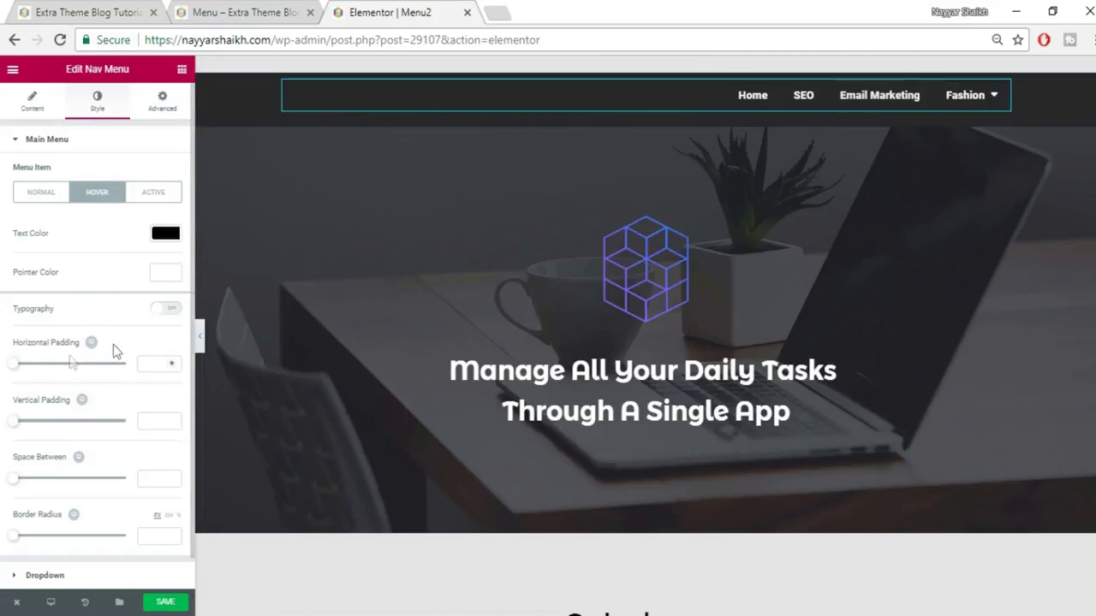
- Increase the main menu items' vertical padding to 26 and check the Fashion submenu against the dropdown style settings
left_click_drag(19, 423, 79, 419)
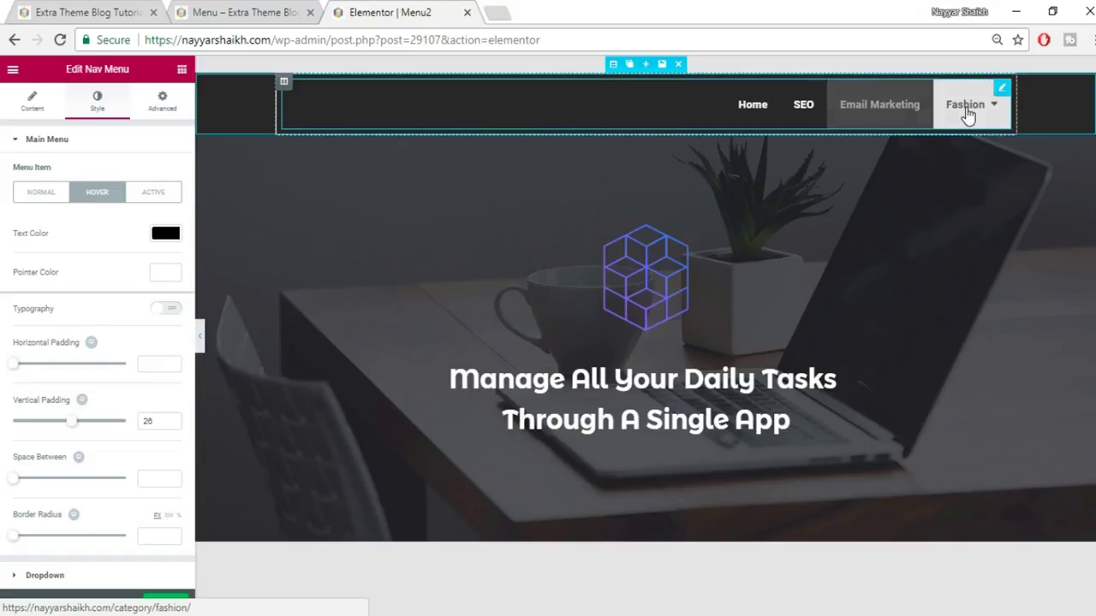
mouse_move(967, 106)
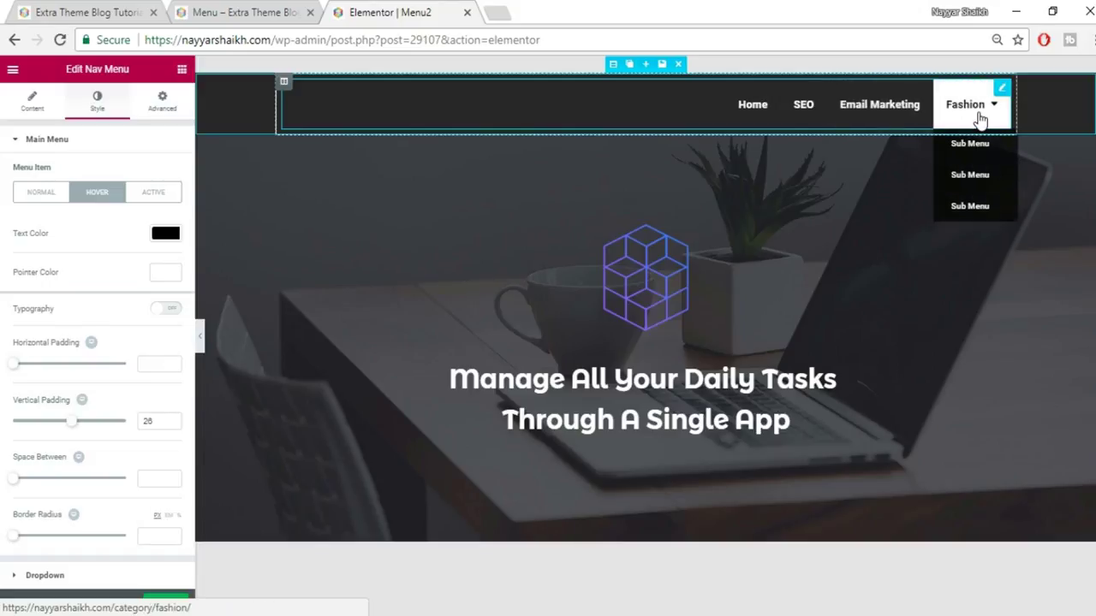
left_click(114, 151)
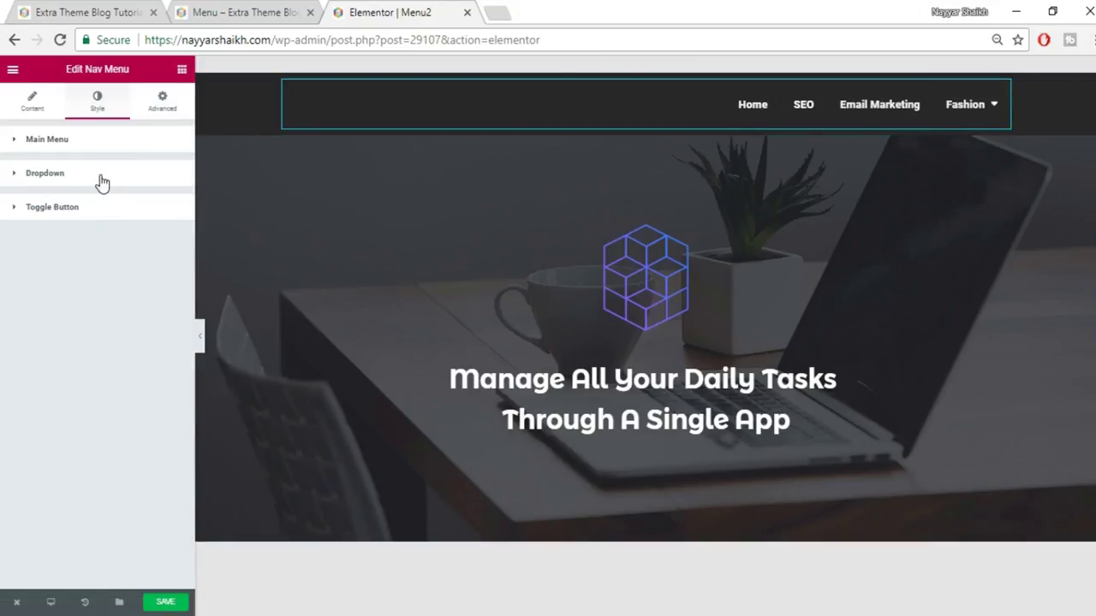
left_click(101, 177)
mouse_move(973, 117)
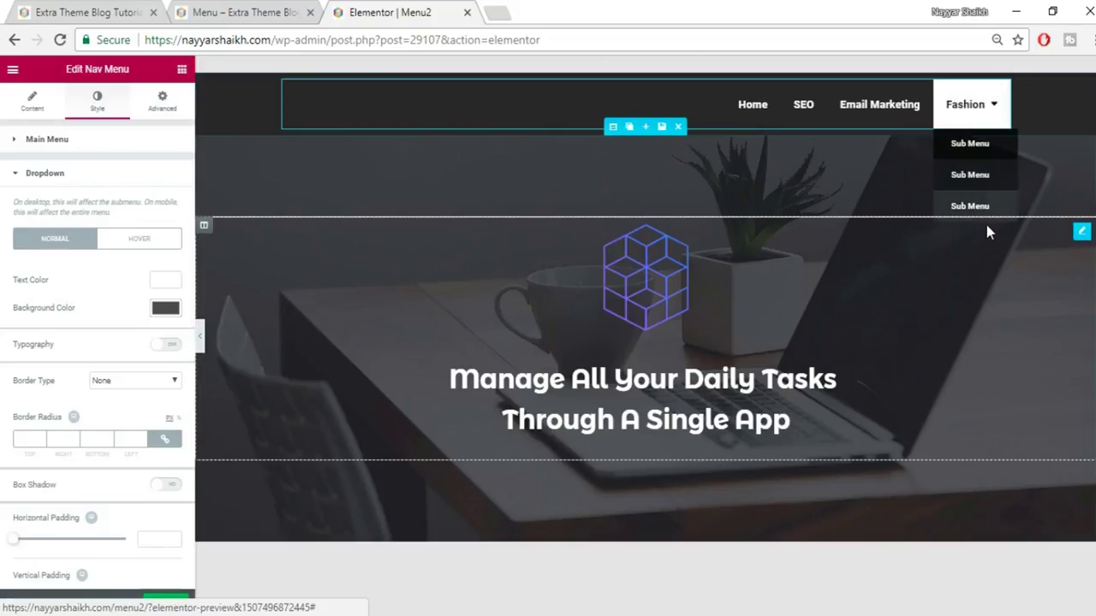
left_click(85, 177)
left_click(66, 141)
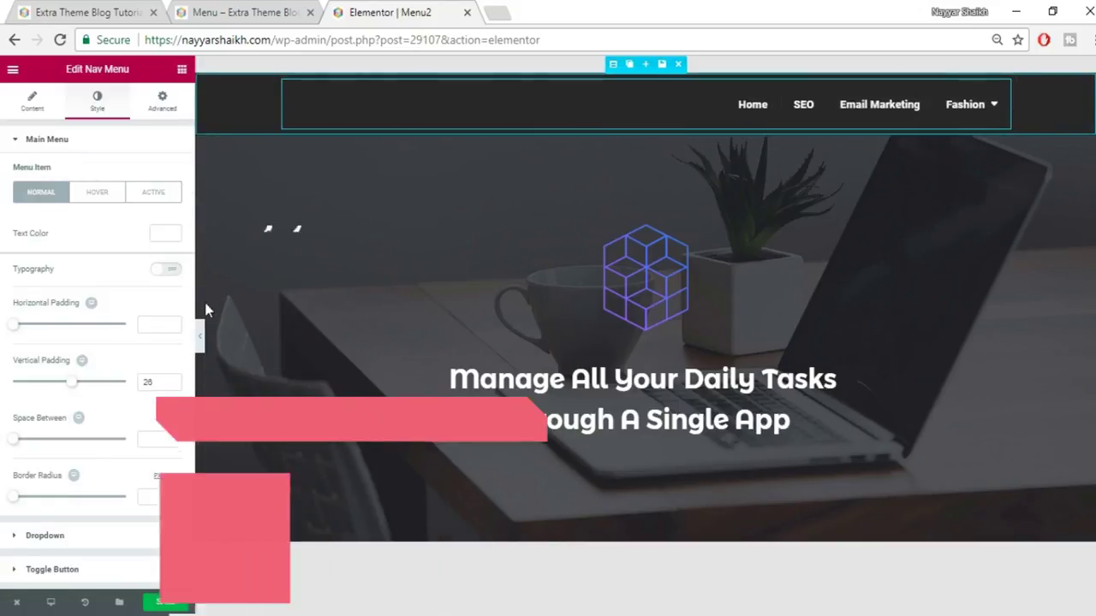
- Save the Menu2 page, view its published version and return to the Elementor editor
left_click(168, 606)
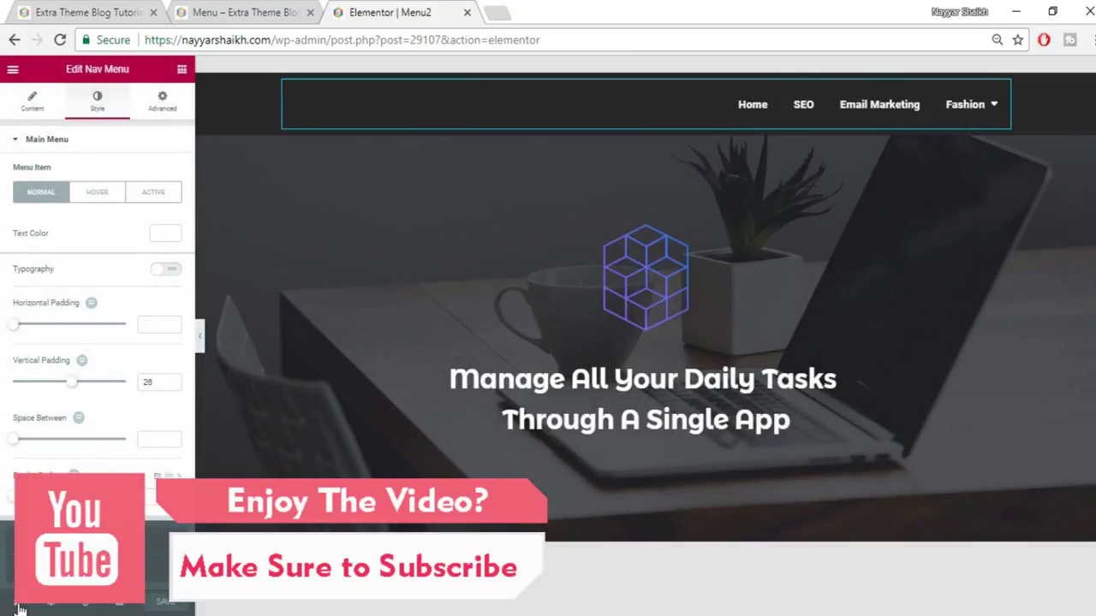
left_click(120, 602)
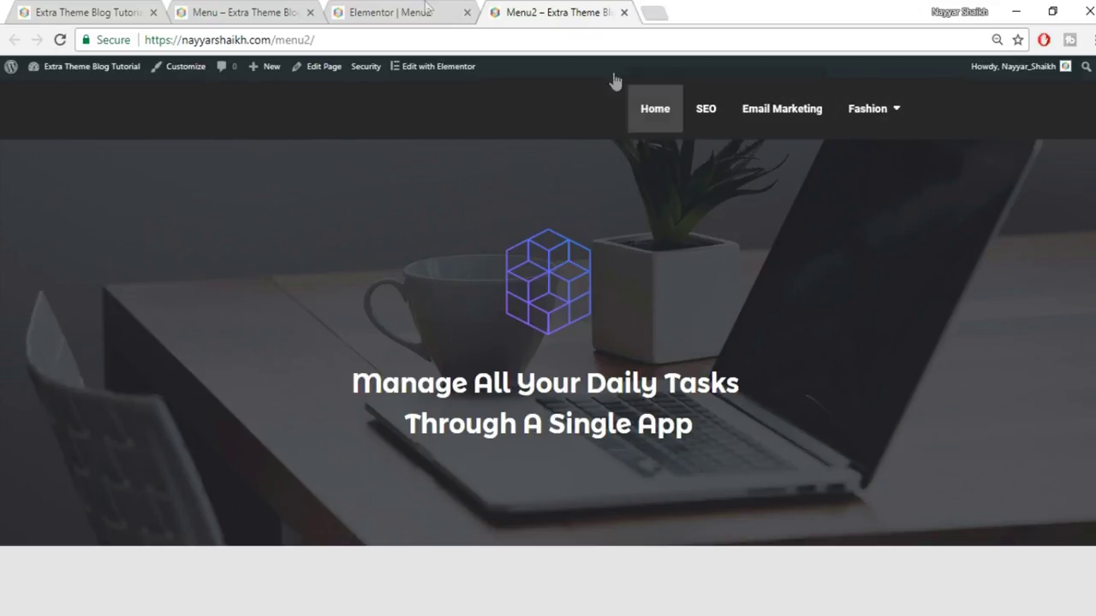
left_click(395, 10)
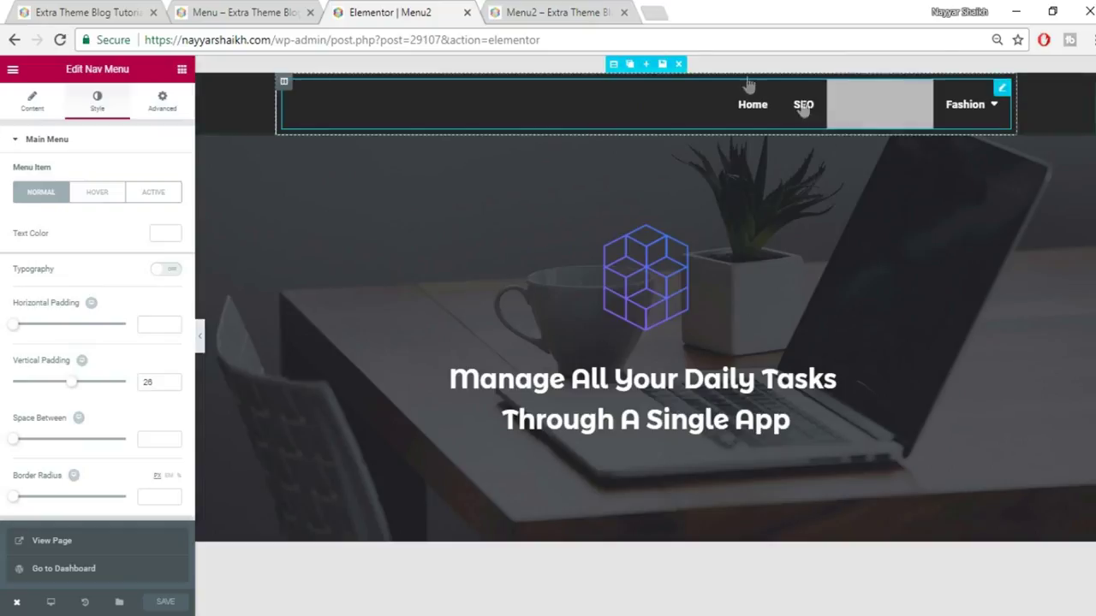
- Set the menu section's columns gap to No Gap, save the page and reopen the Nav Menu widget's settings
mouse_move(606, 83)
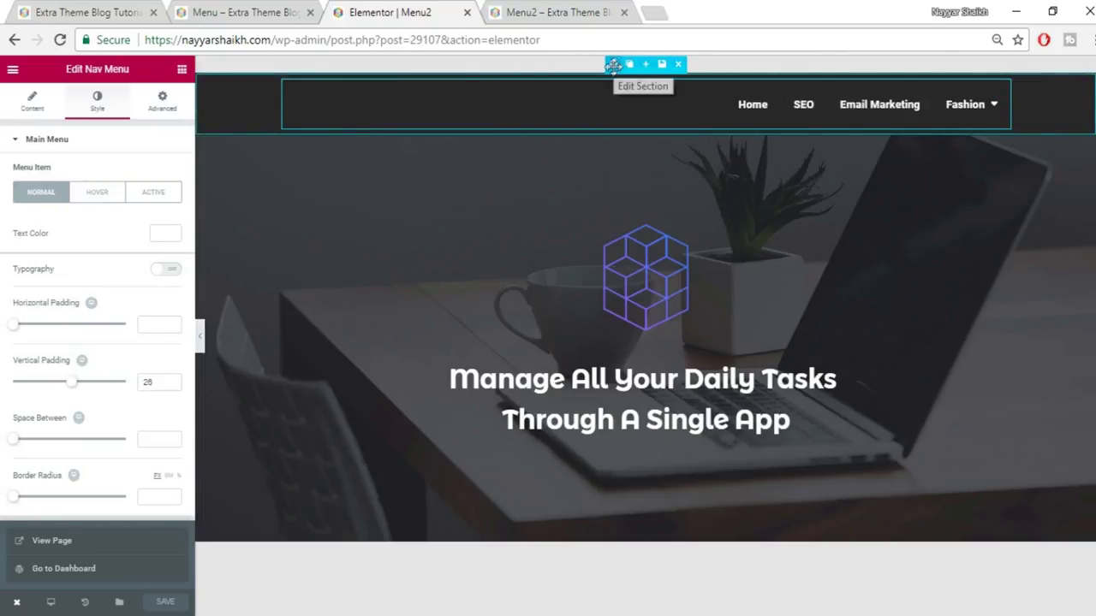
left_click(619, 63)
left_click(97, 101)
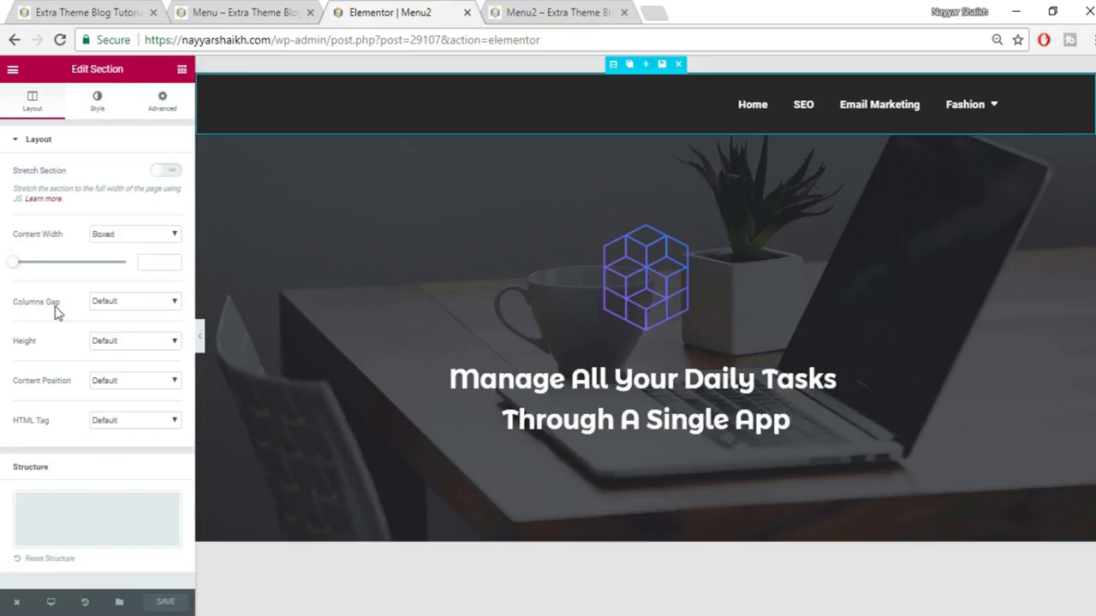
left_click(135, 310)
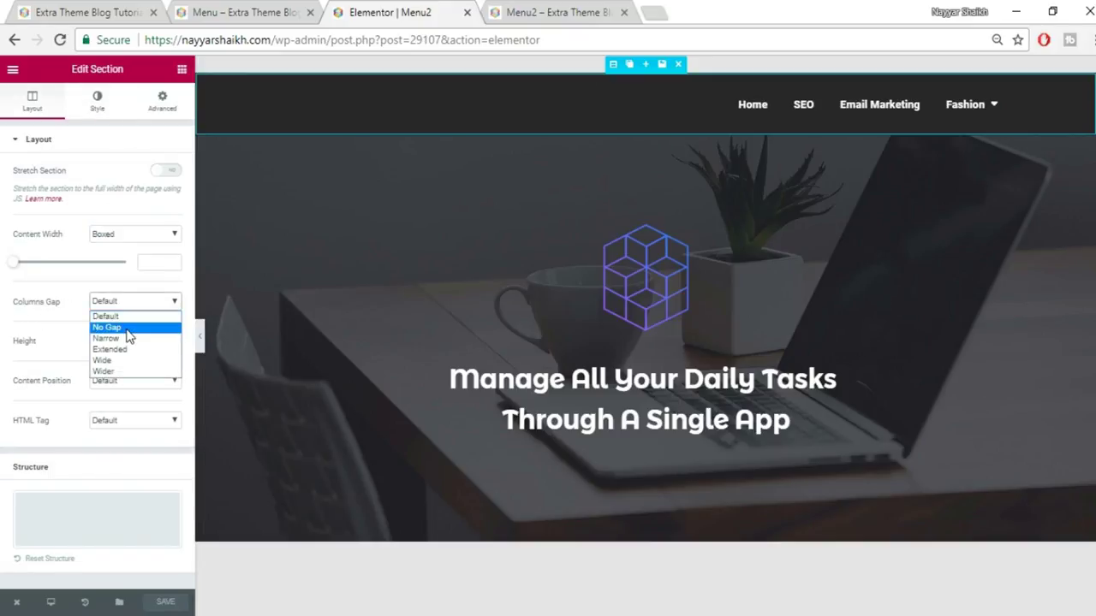
left_click(127, 337)
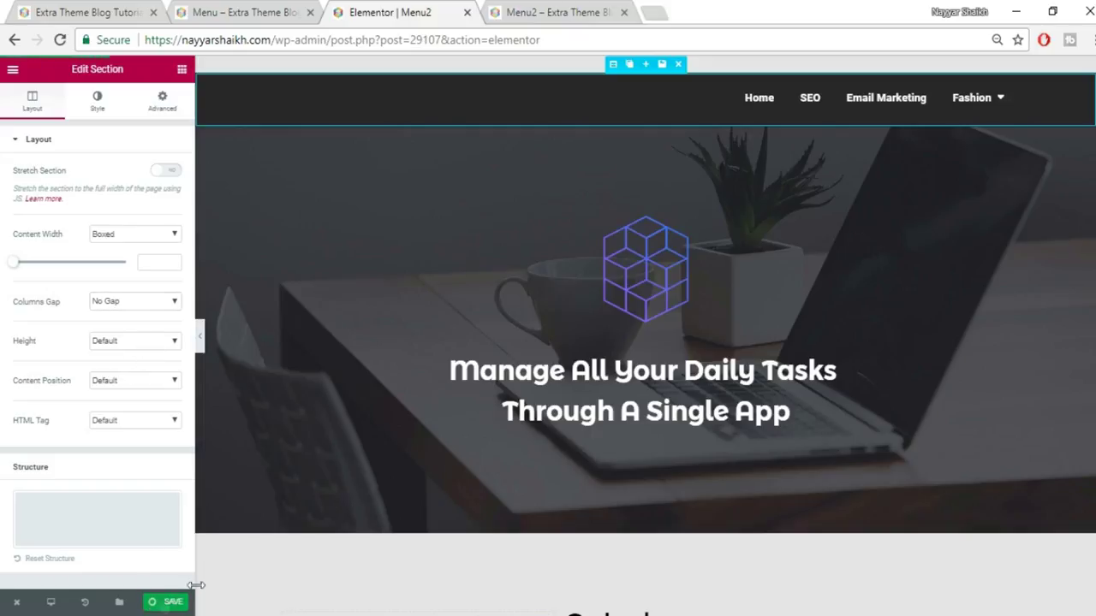
left_click(174, 602)
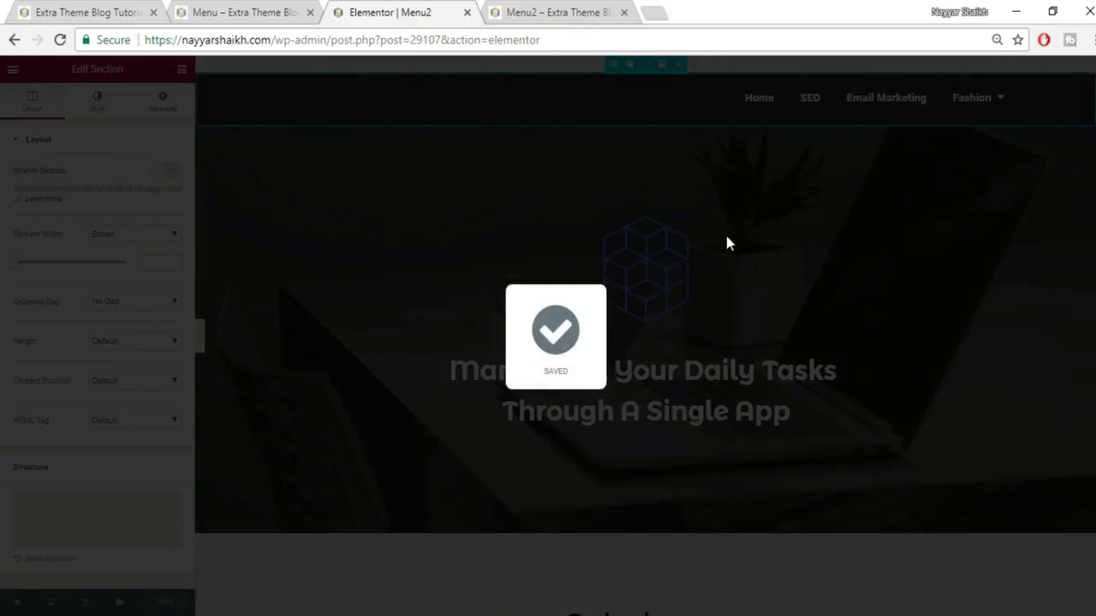
left_click(762, 109)
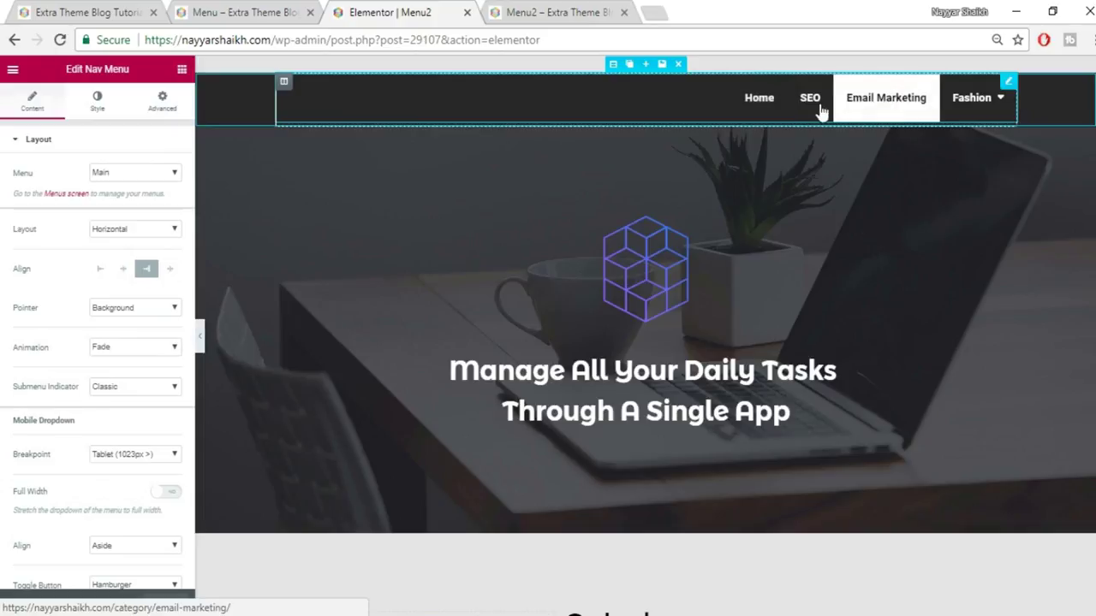
- Compare Menu2's published header with the Menu example, and set the main menu's typography size to 24 and letter spacing to 1.6
left_click(604, 12)
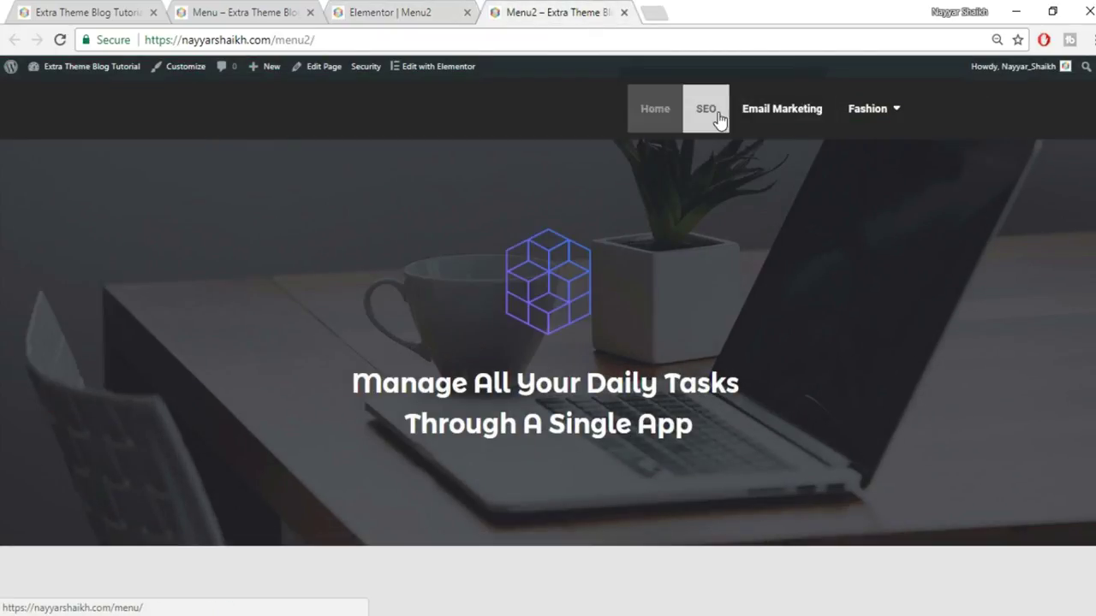
left_click(223, 10)
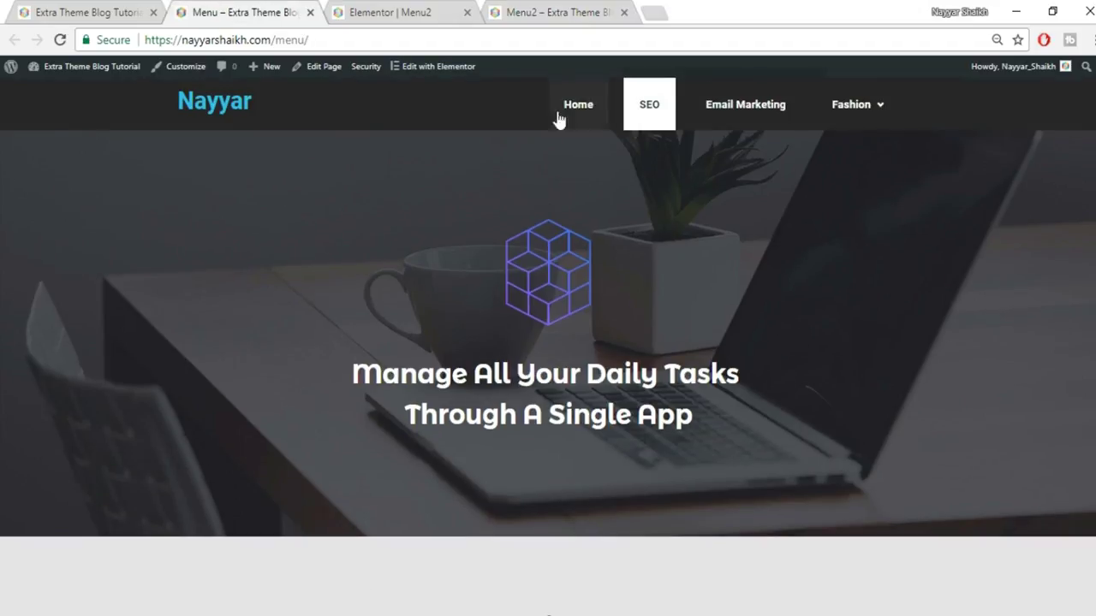
left_click(485, 9)
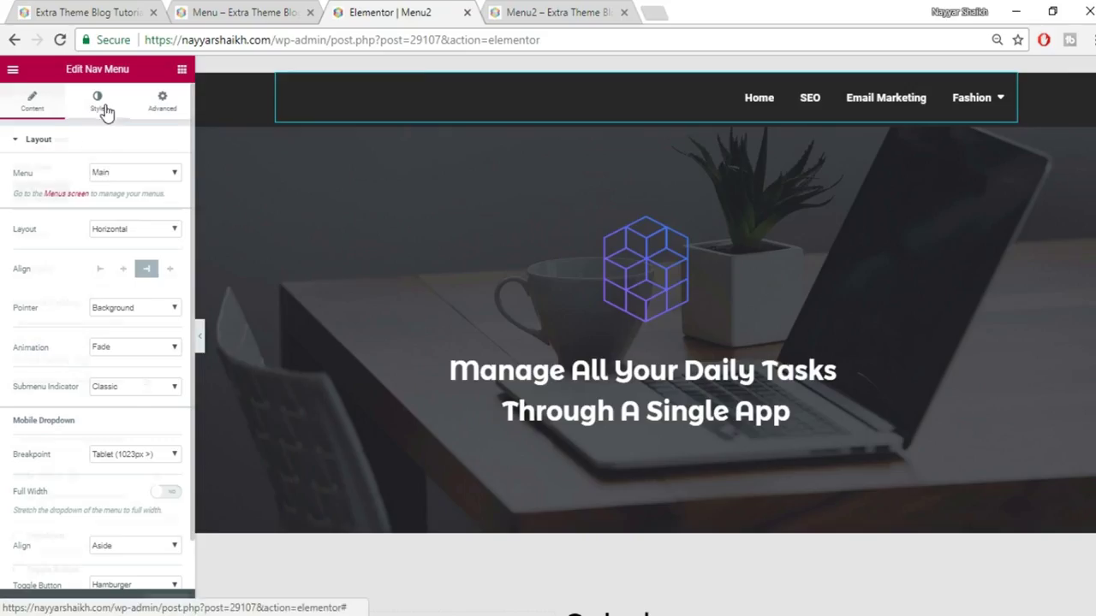
left_click(103, 110)
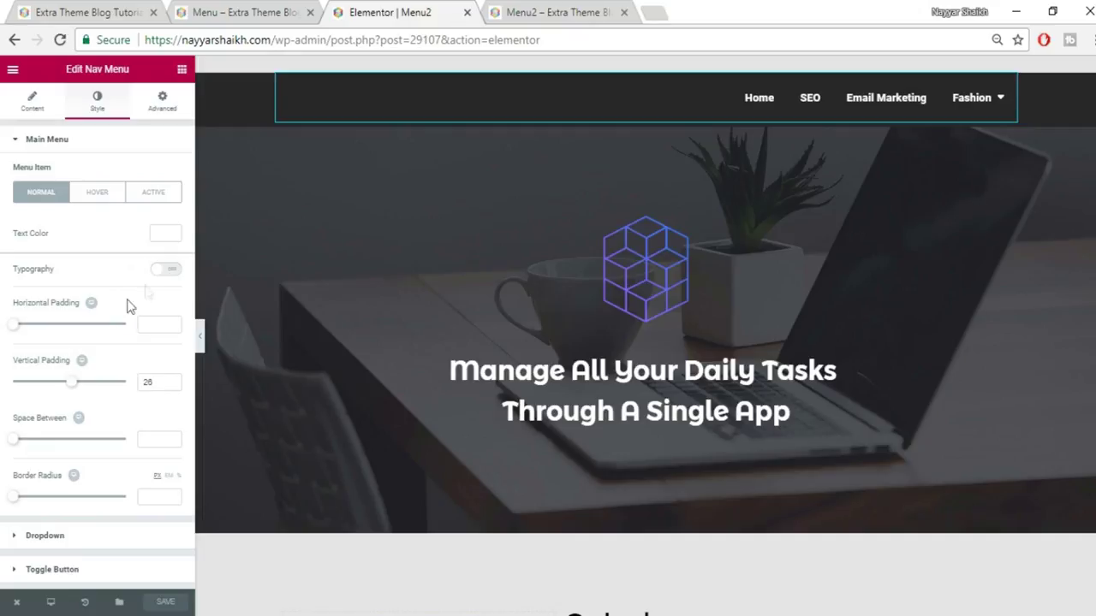
left_click(165, 270)
left_click_drag(21, 332, 30, 334)
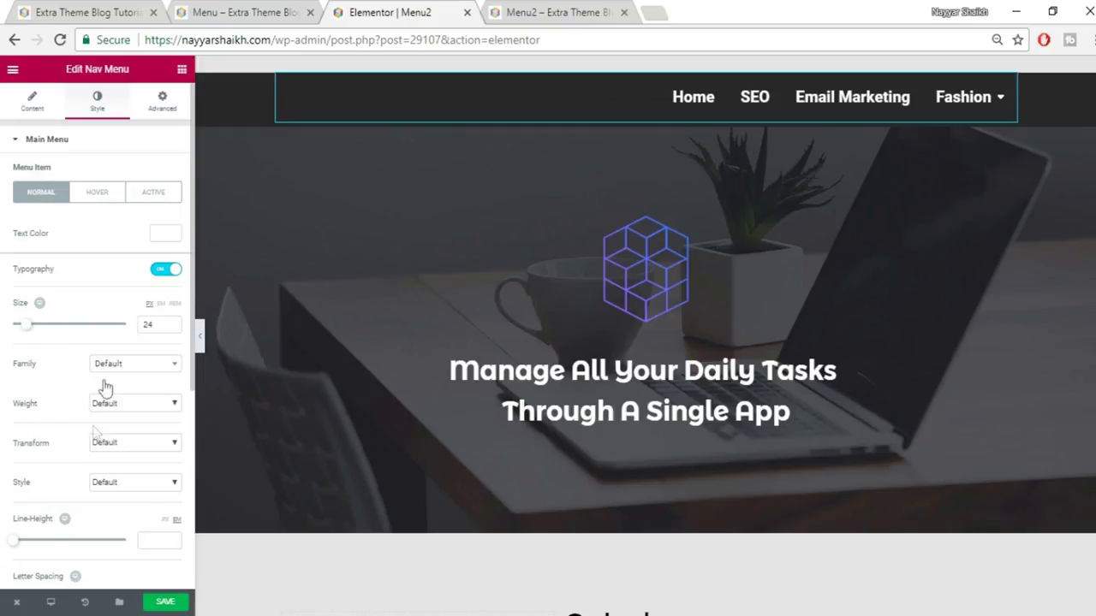
scroll(150, 462, "down", 2)
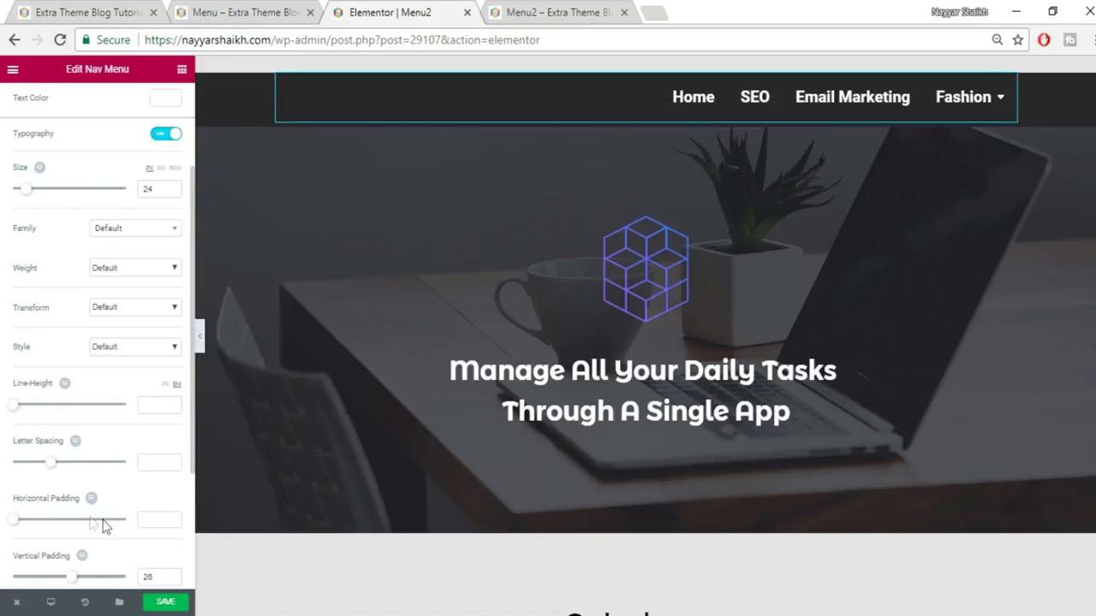
left_click_drag(49, 467, 61, 468)
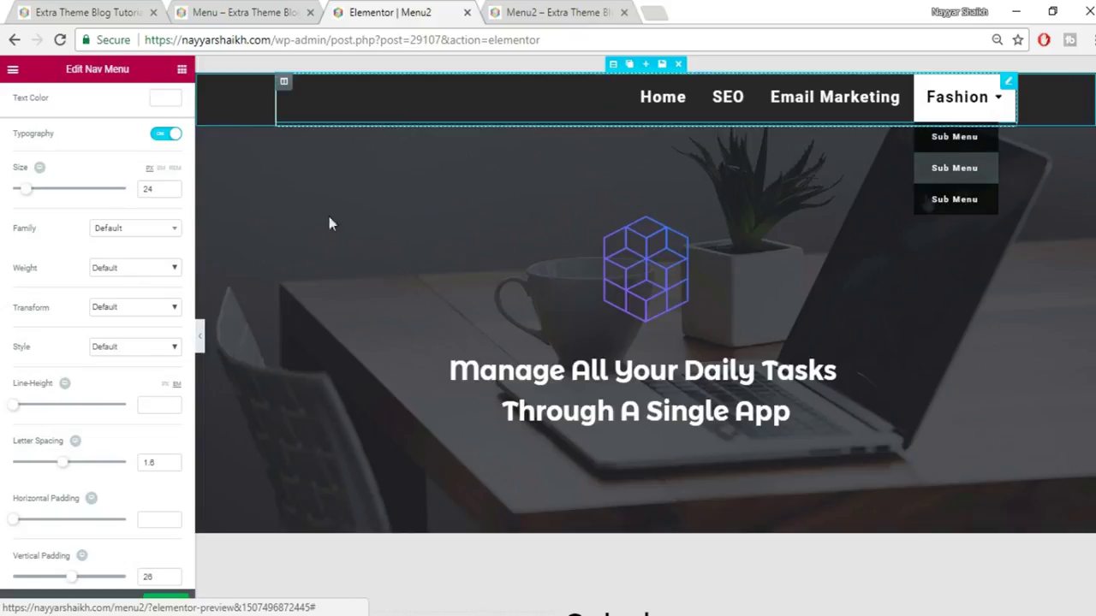
- Set the main menu items' active text colour to white and active pointer colour to black (#000000), and save the page
scroll(124, 201, "up", 2)
left_click(156, 197)
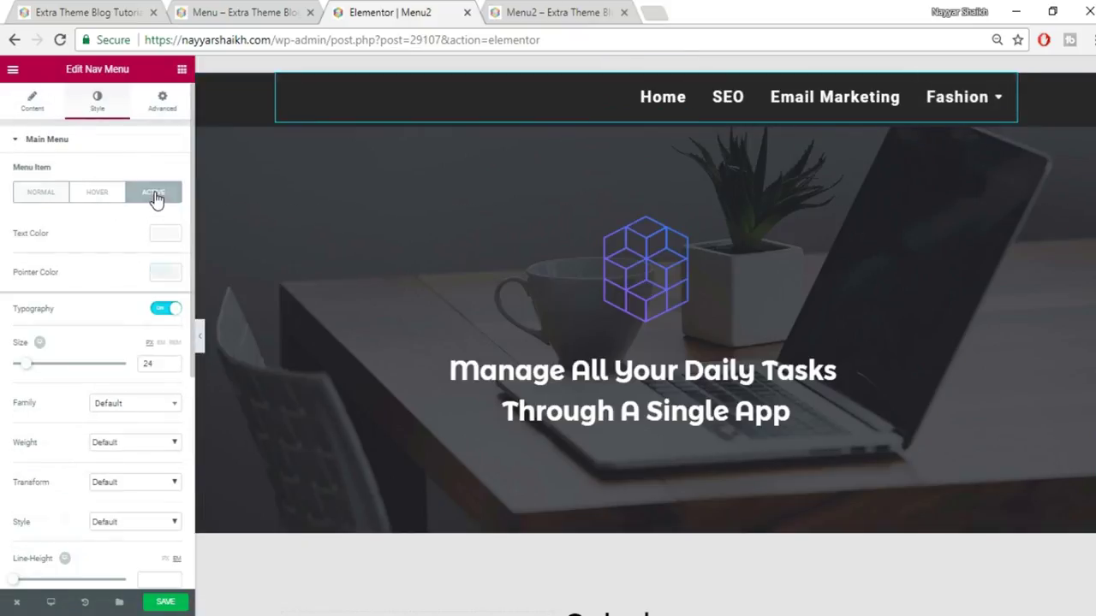
left_click(244, 11)
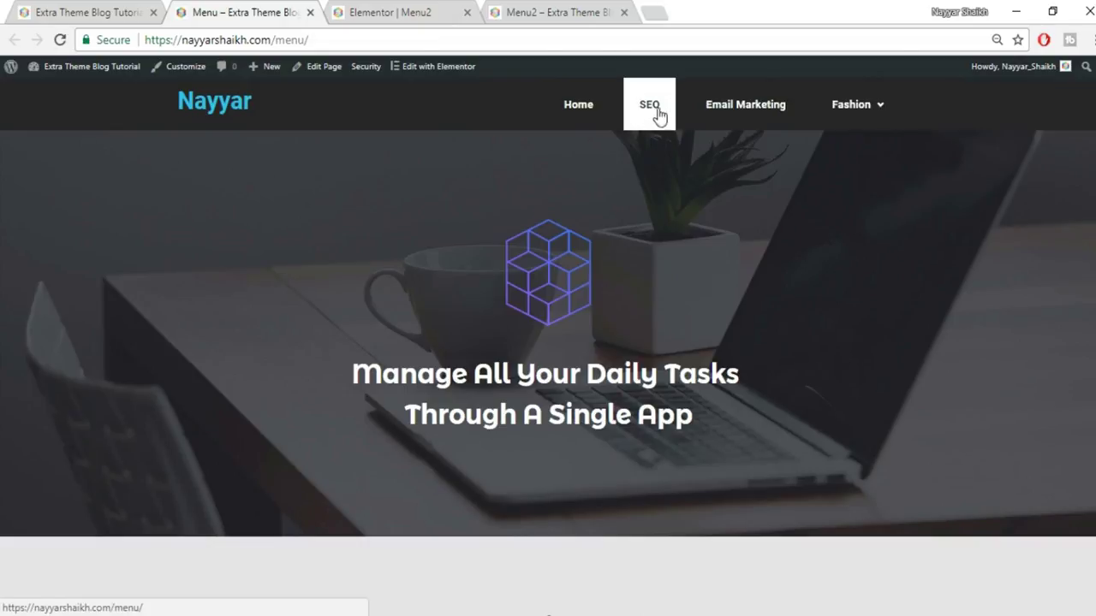
left_click(396, 10)
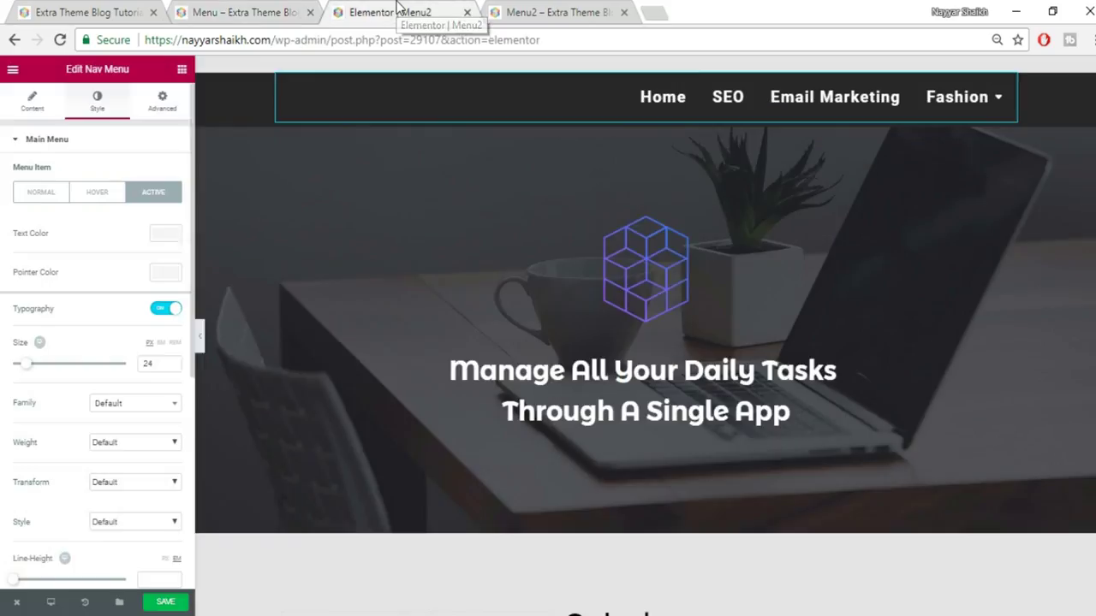
left_click(164, 233)
left_click(132, 392)
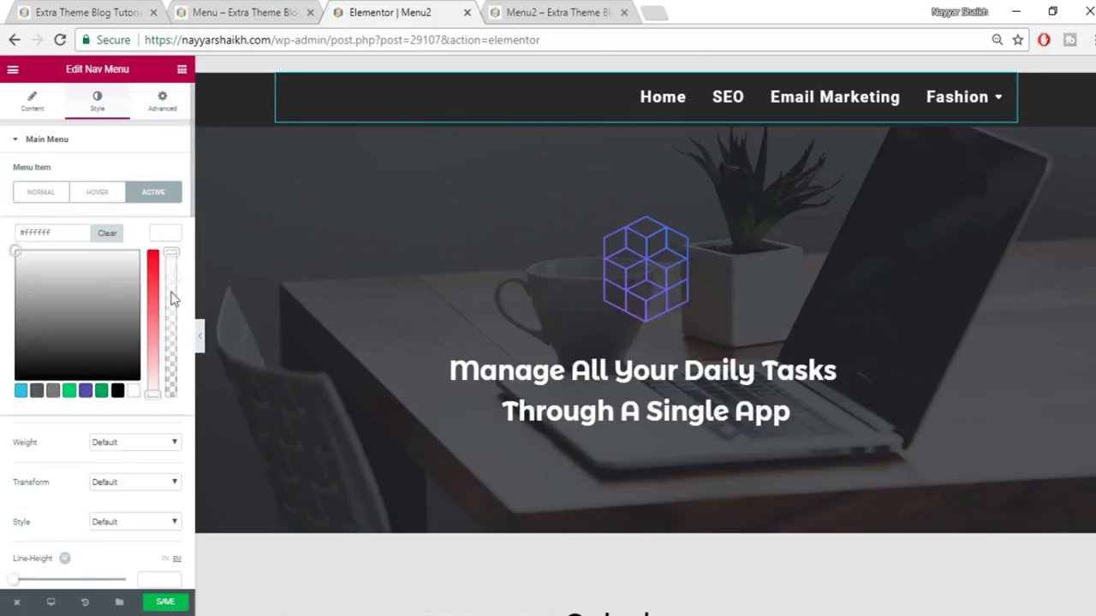
left_click(179, 232)
left_click(166, 274)
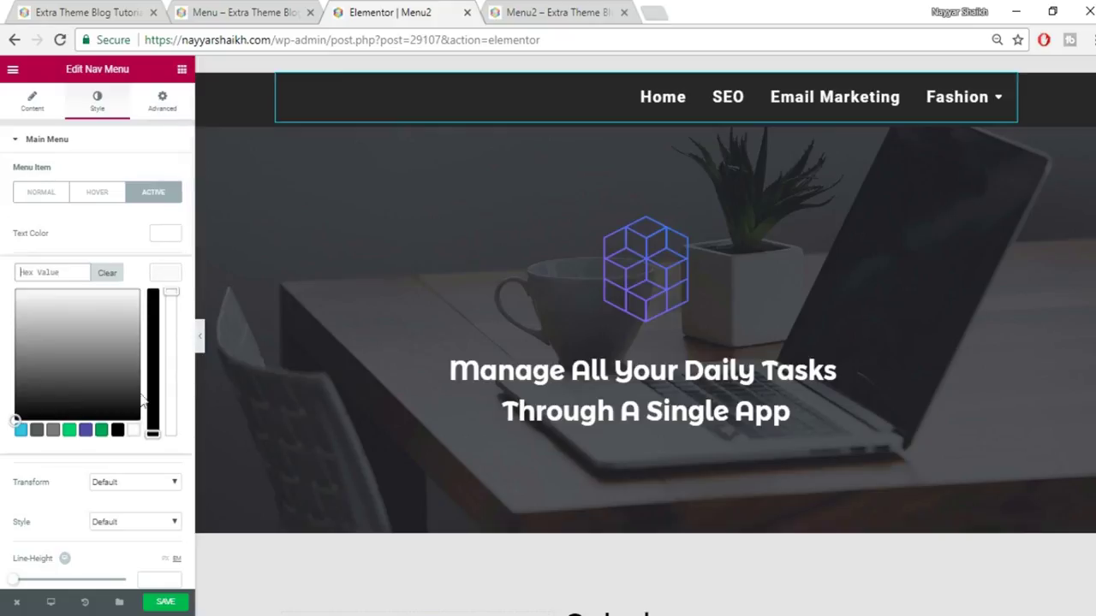
left_click(117, 430)
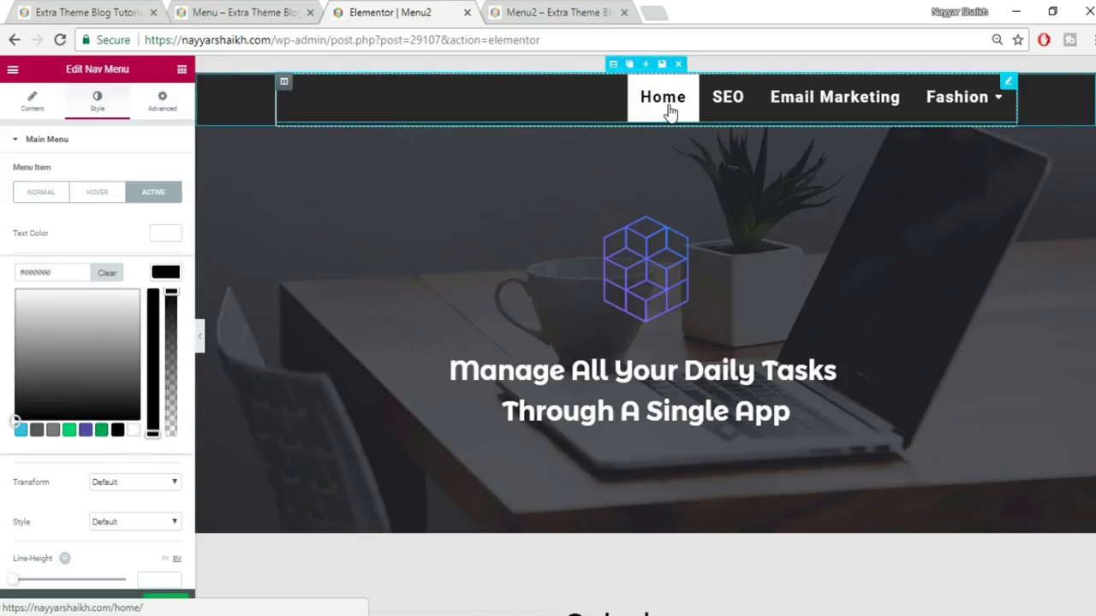
key("ctrl+shift+Tab")
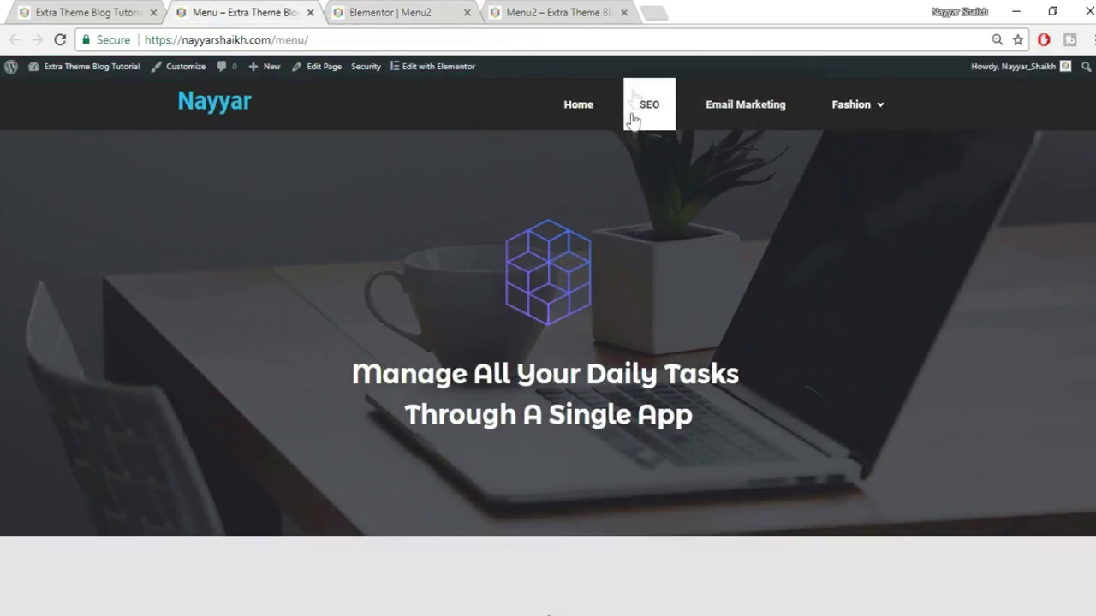
left_click(423, 12)
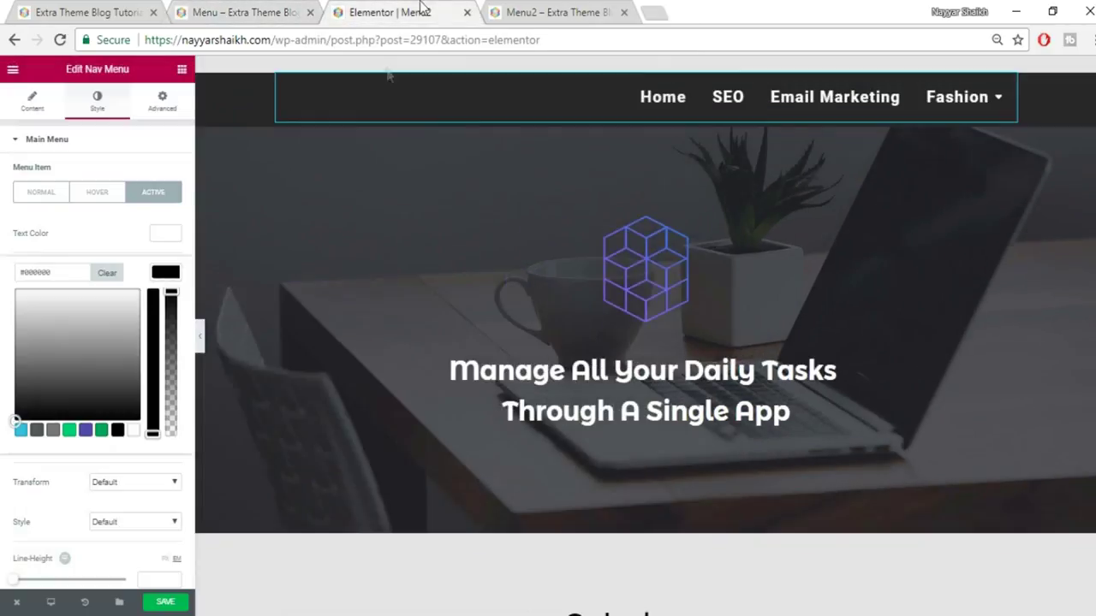
left_click(171, 603)
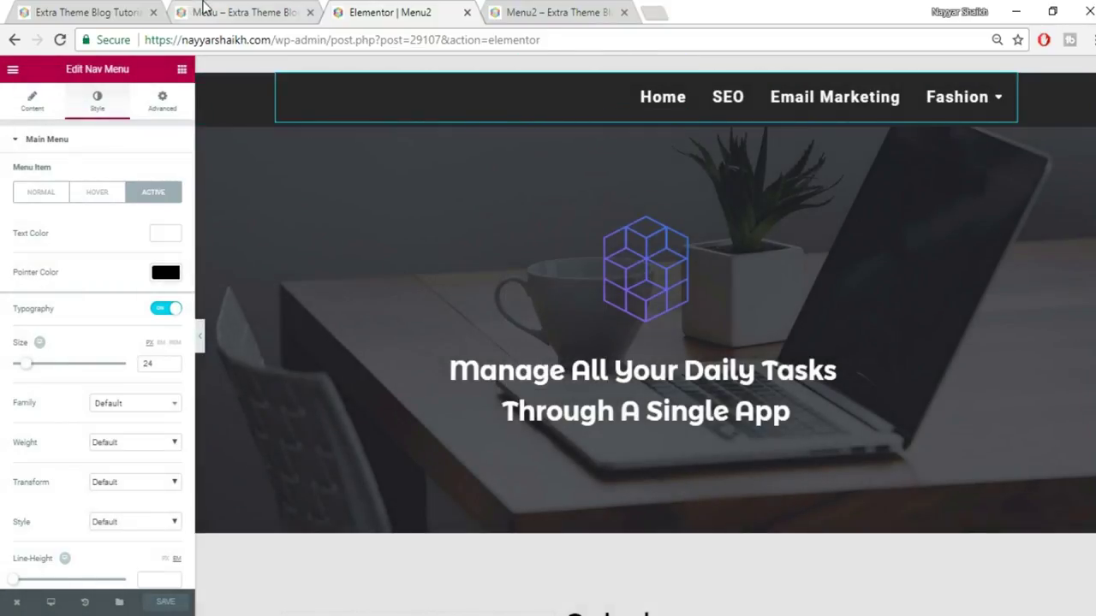
- Add an empty column before the nav menu's column in the header section and widen the menu column to about 65%
left_click(218, 12)
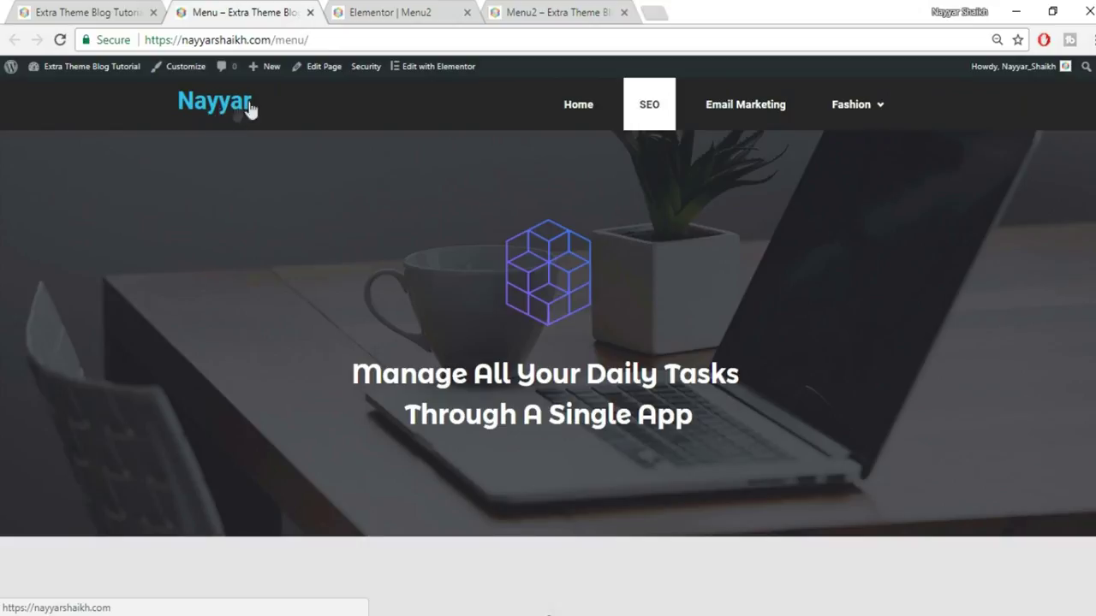
left_click(381, 12)
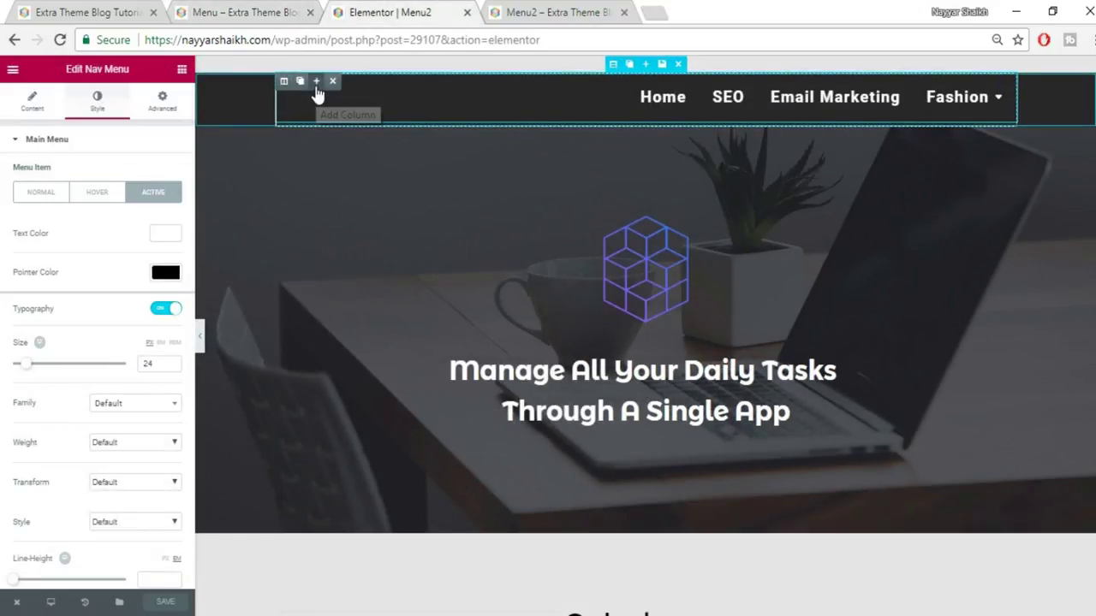
left_click(316, 82)
left_click_drag(376, 86, 775, 106)
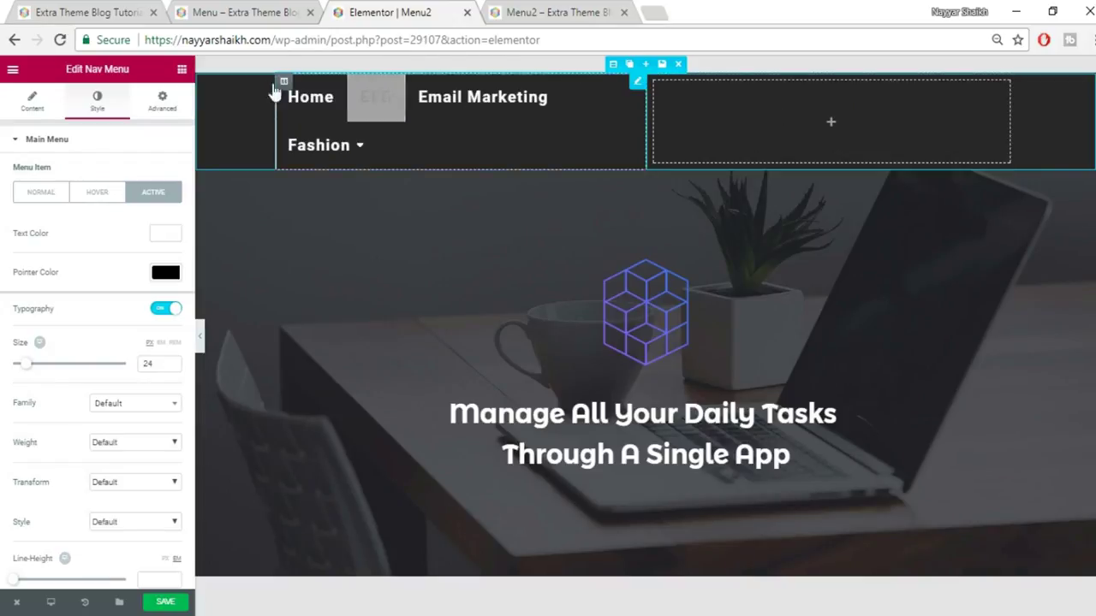
left_click_drag(276, 78, 851, 120)
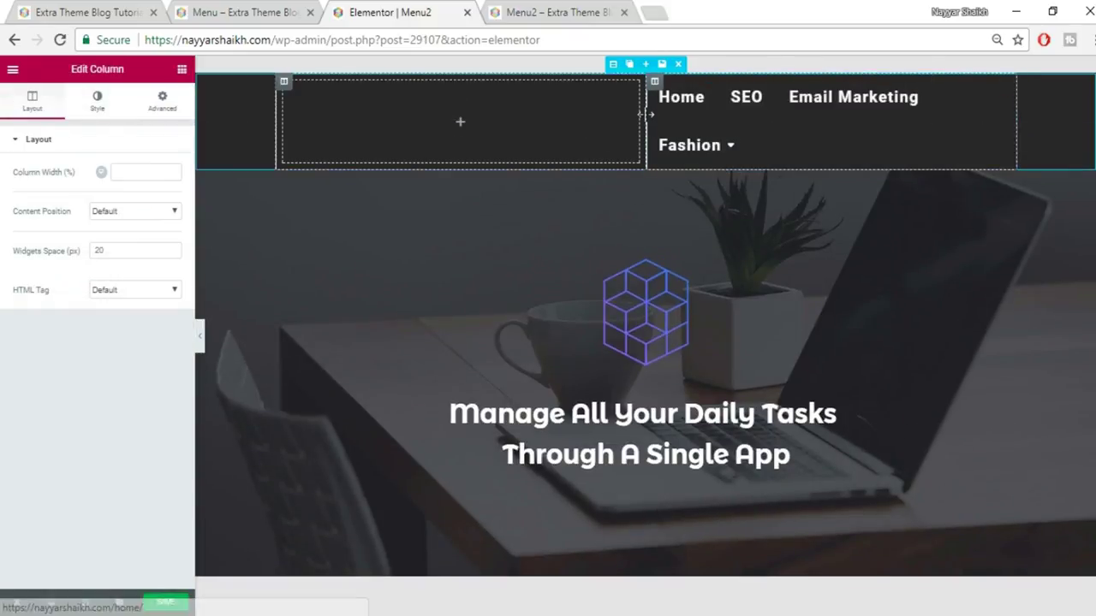
left_click_drag(634, 113, 533, 117)
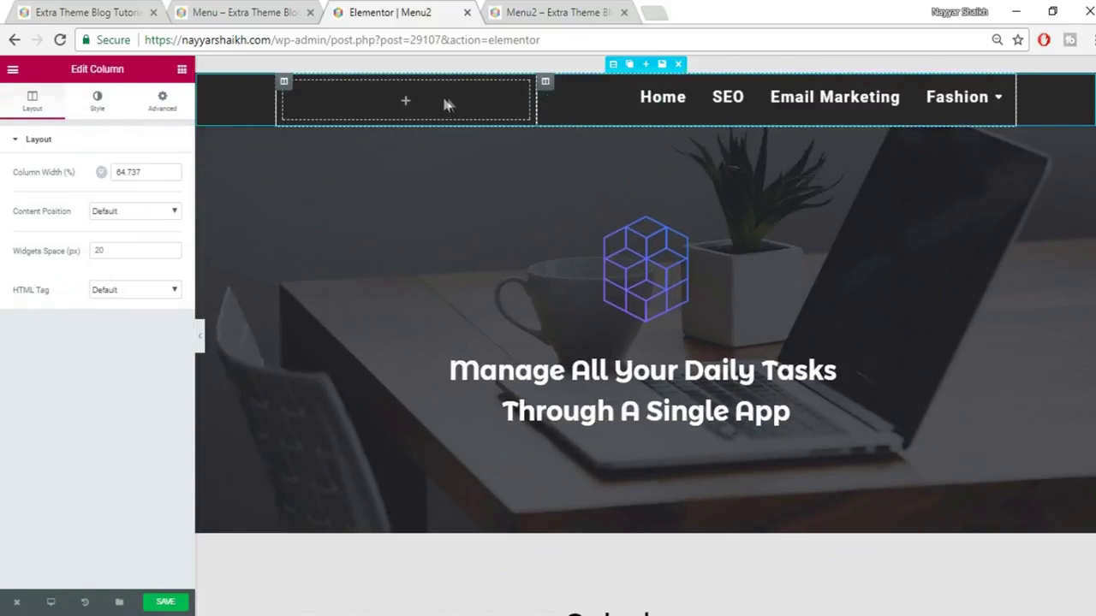
- Add a Heading widget to the header's empty column and set its title to the site owner's first name
left_click(175, 75)
left_click_drag(147, 164, 414, 114)
left_click_drag(140, 195, 9, 198)
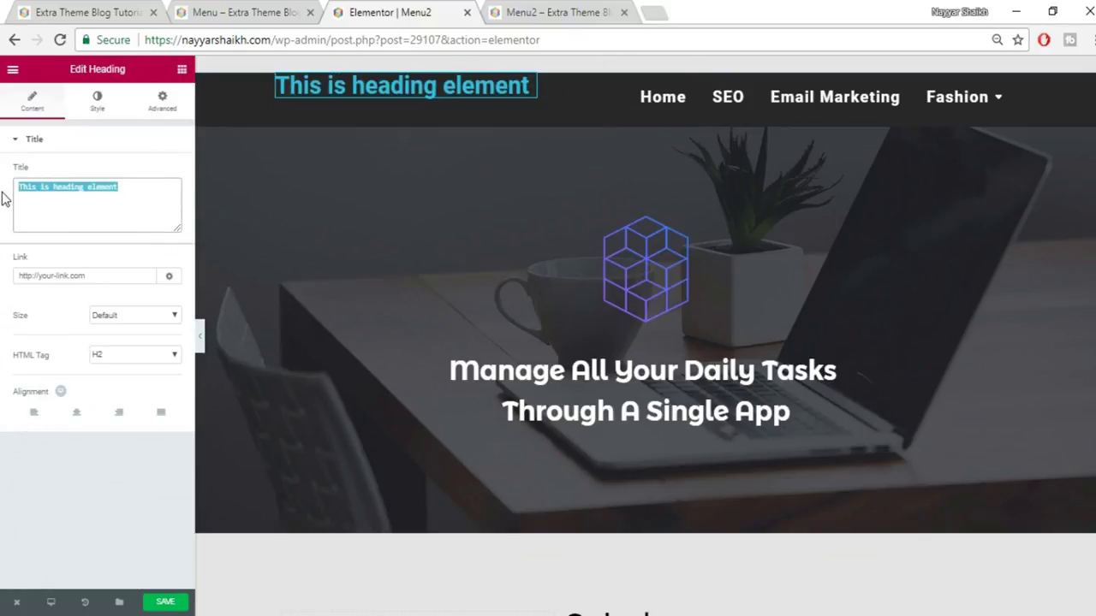
type("Nayyar")
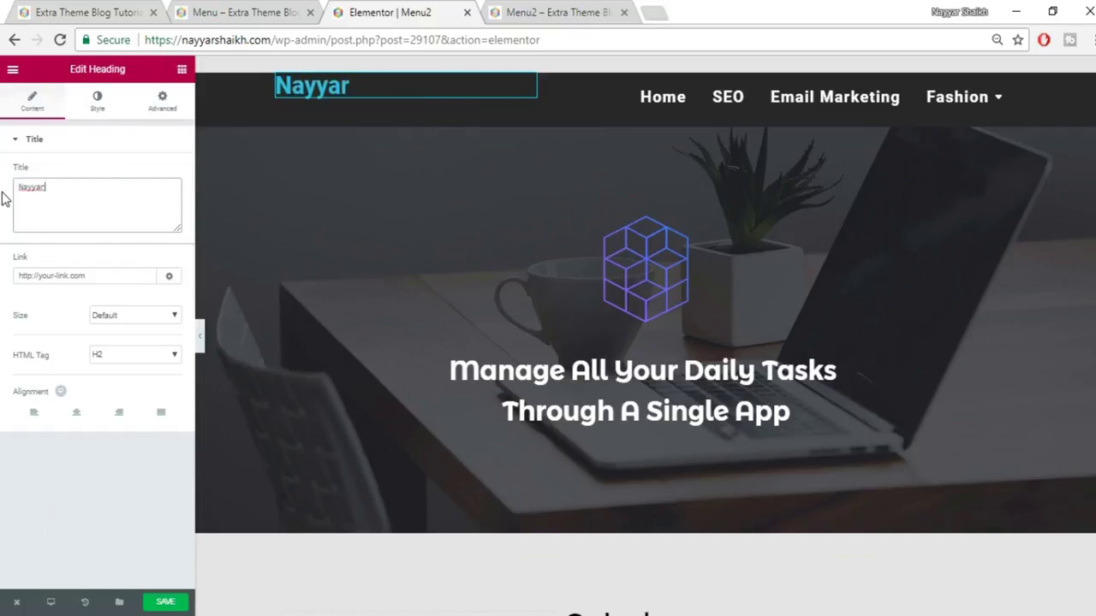
- Set the header heading's text colour to white
left_click(105, 111)
left_click(164, 173)
left_click(133, 332)
left_click(94, 130)
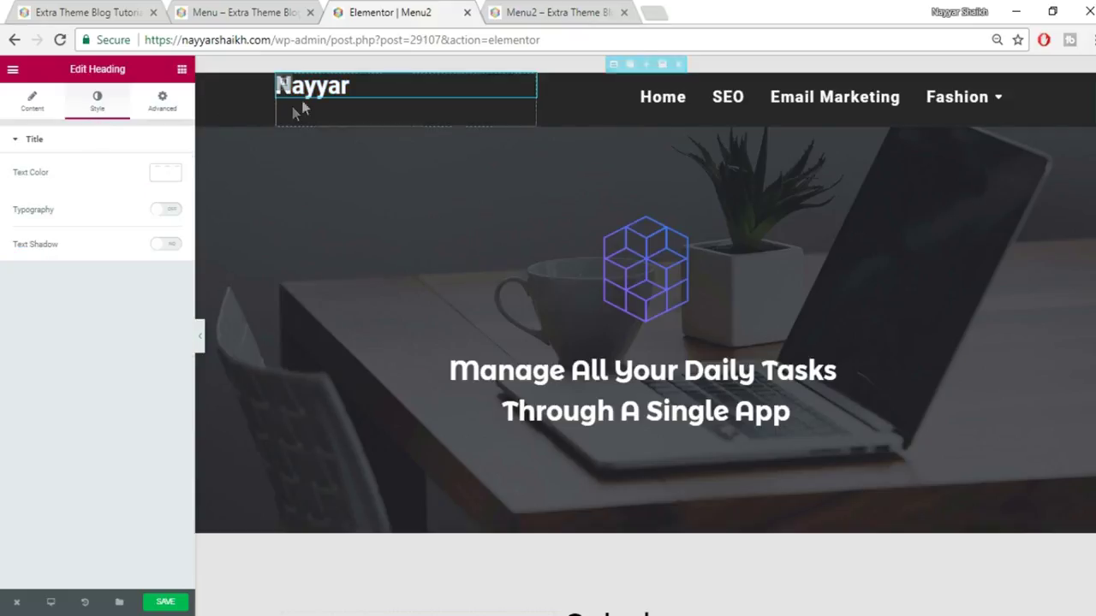
- Link the header heading to the site's home page URL, align it left and save the page
left_click(38, 107)
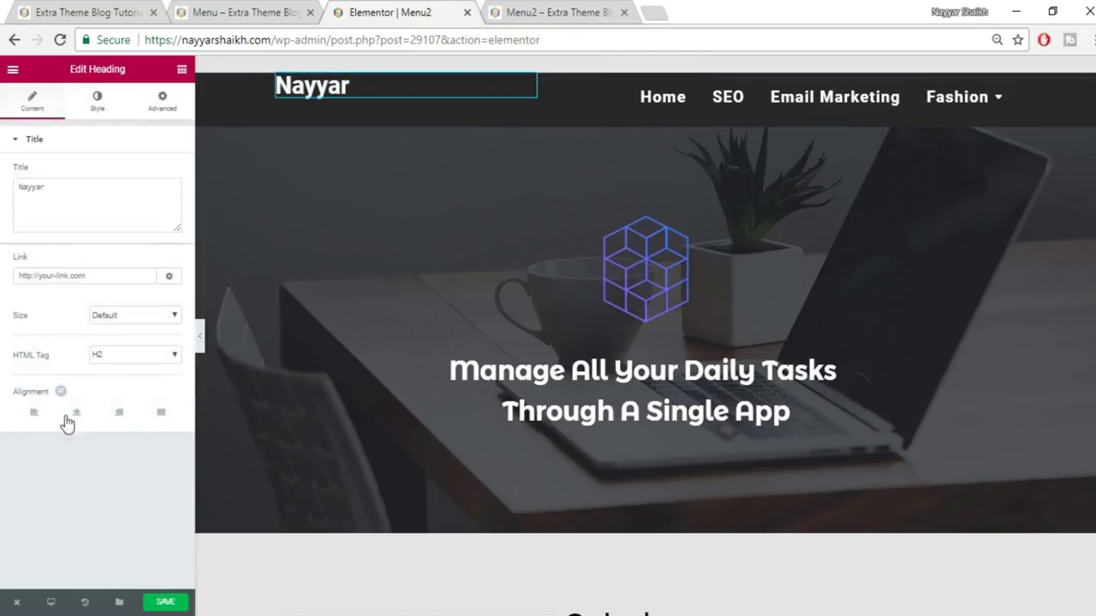
left_click(71, 277)
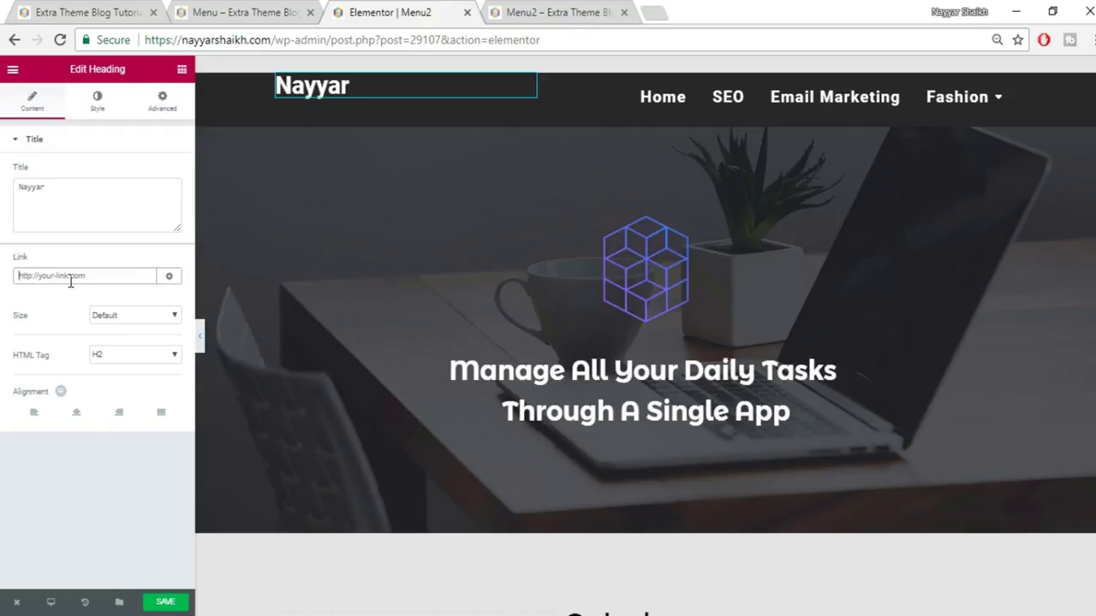
left_click(43, 11)
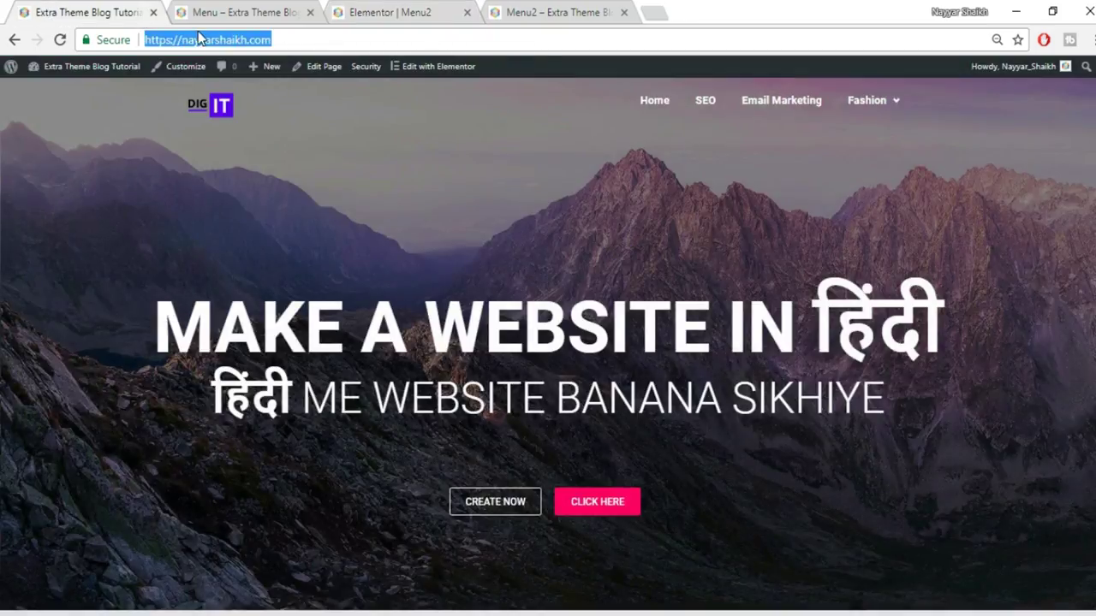
left_click(370, 12)
type("https://nayyarshaikh.com/")
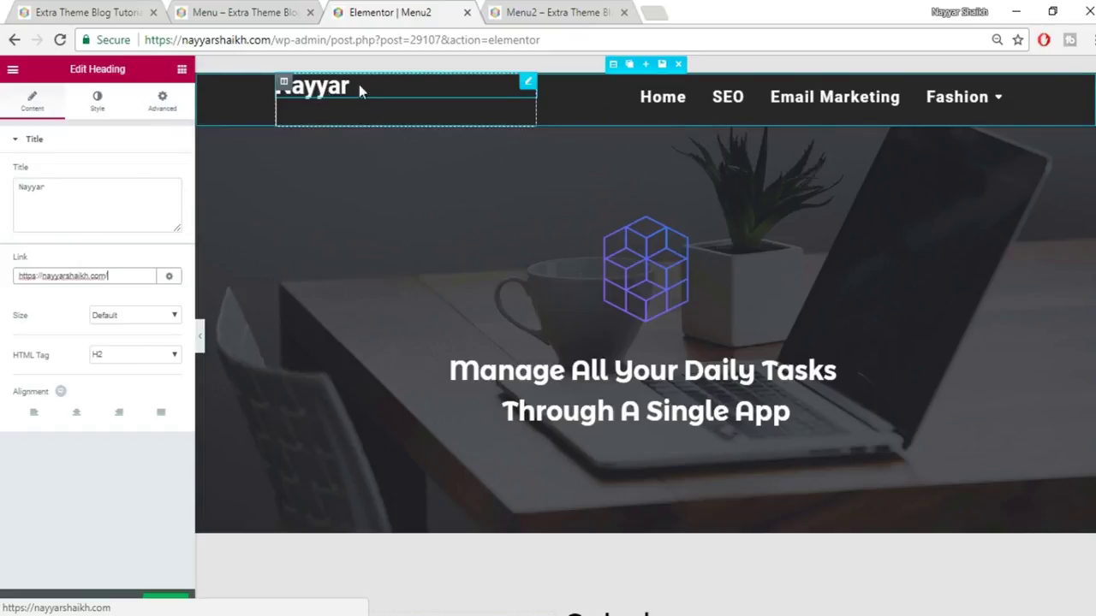
left_click(76, 417)
left_click(35, 415)
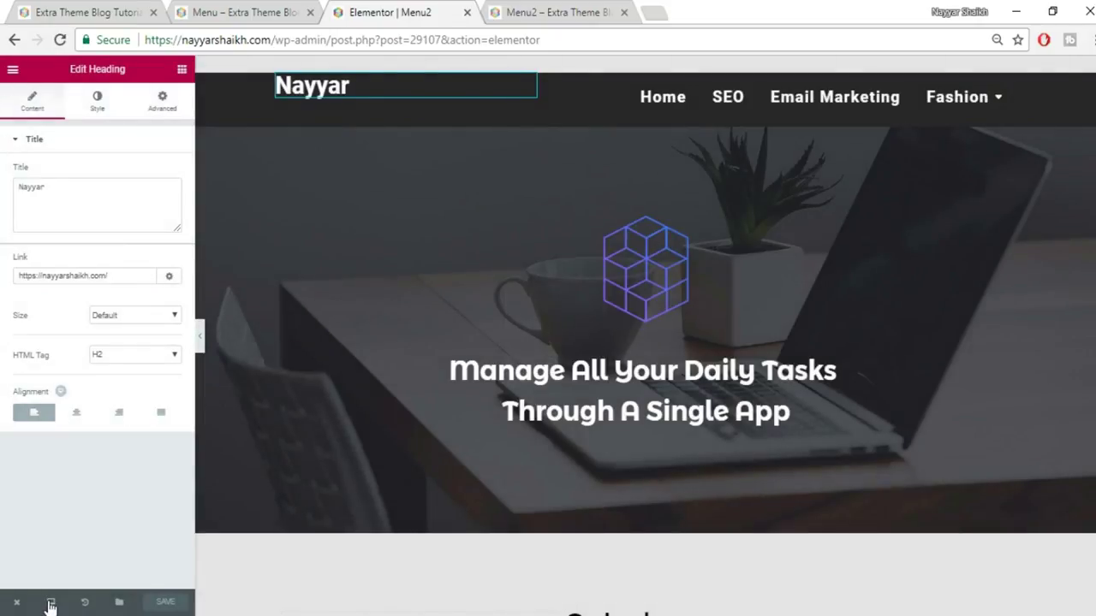
- Preview the page at mobile size and test the nav menu's hamburger toggle
left_click(50, 604)
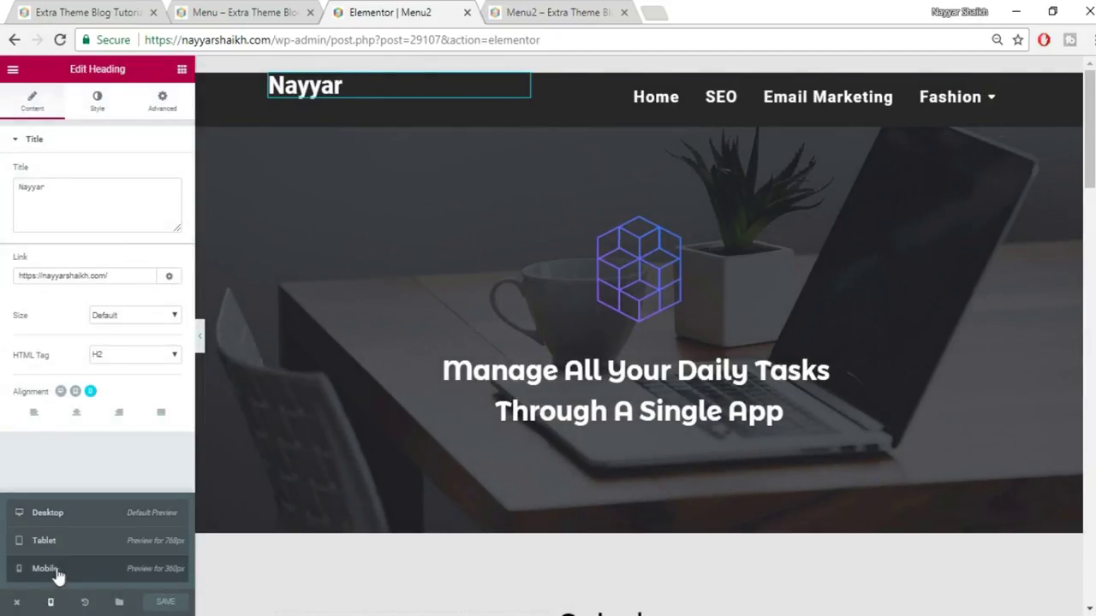
left_click(51, 572)
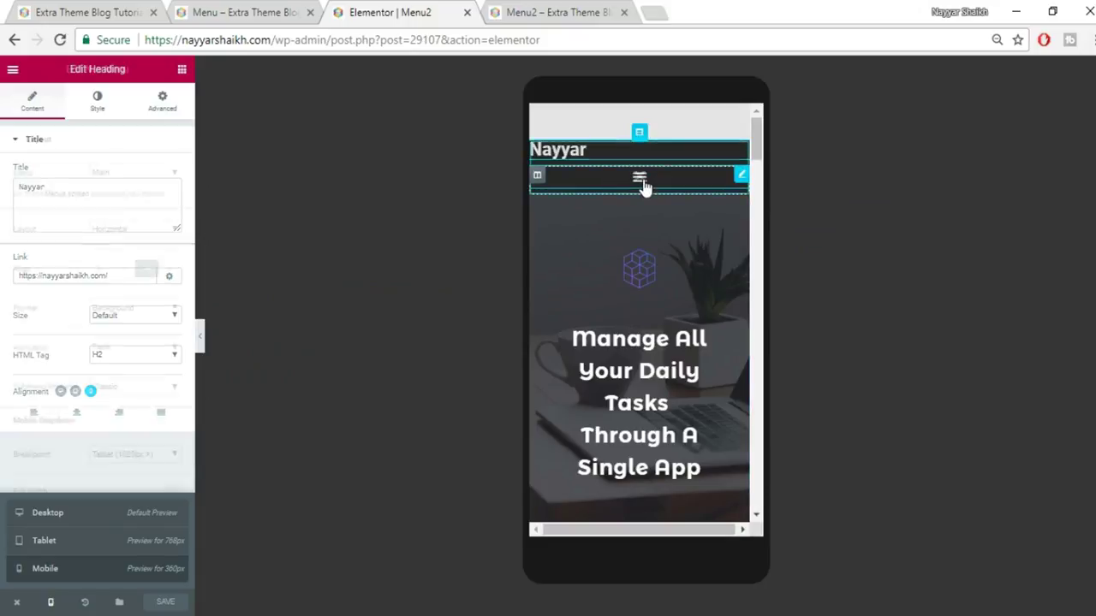
left_click(643, 183)
left_click(645, 179)
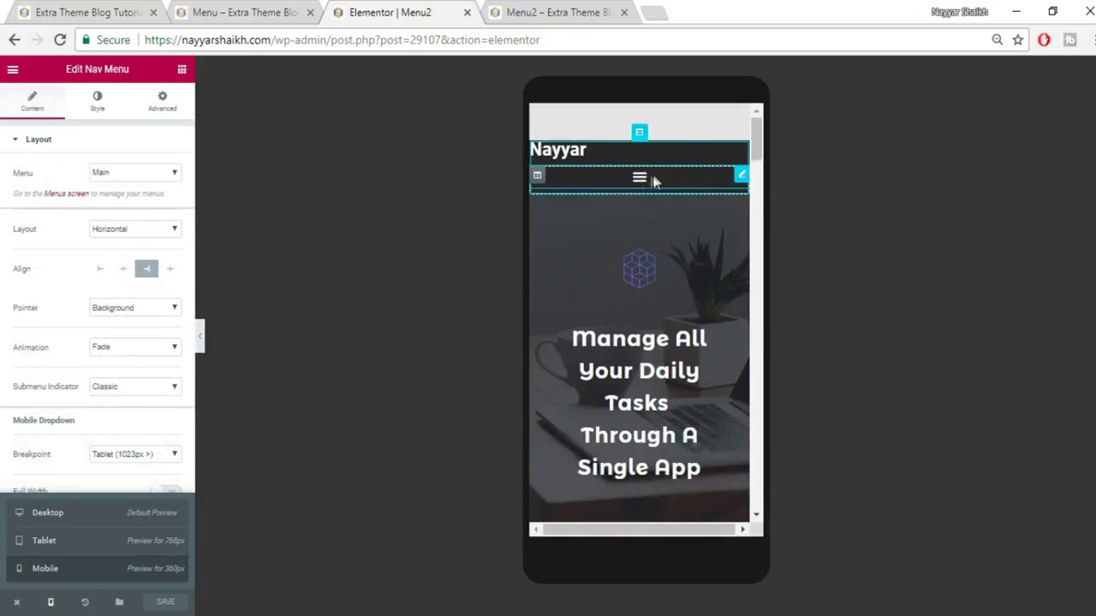
- Set the nav menu's toggle button size to 58
scroll(126, 455, "down", 1)
scroll(119, 411, "up", 1)
left_click(114, 118)
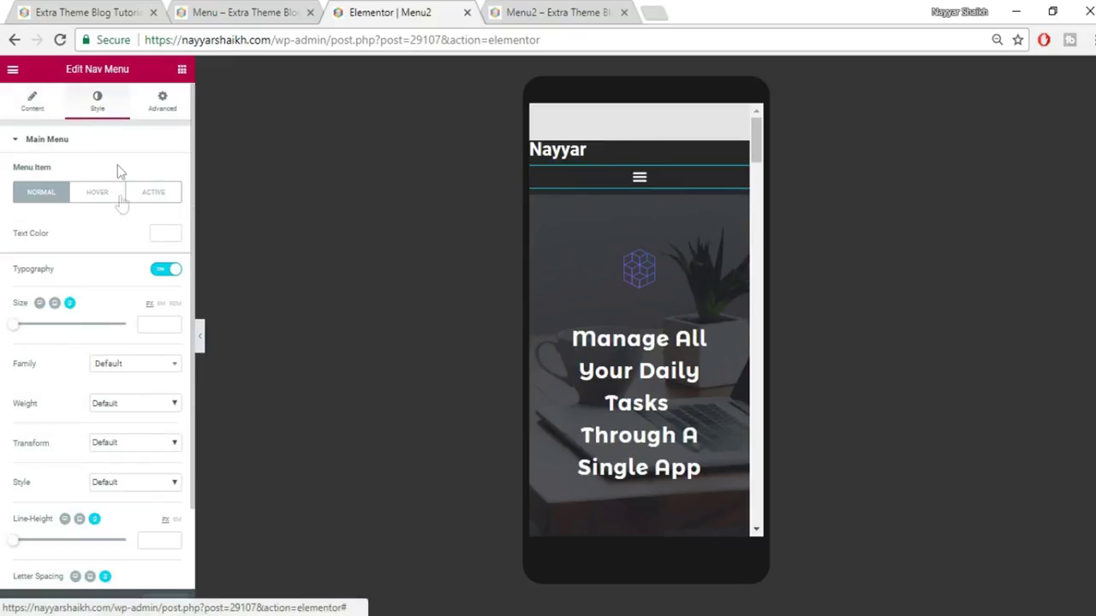
left_click(93, 150)
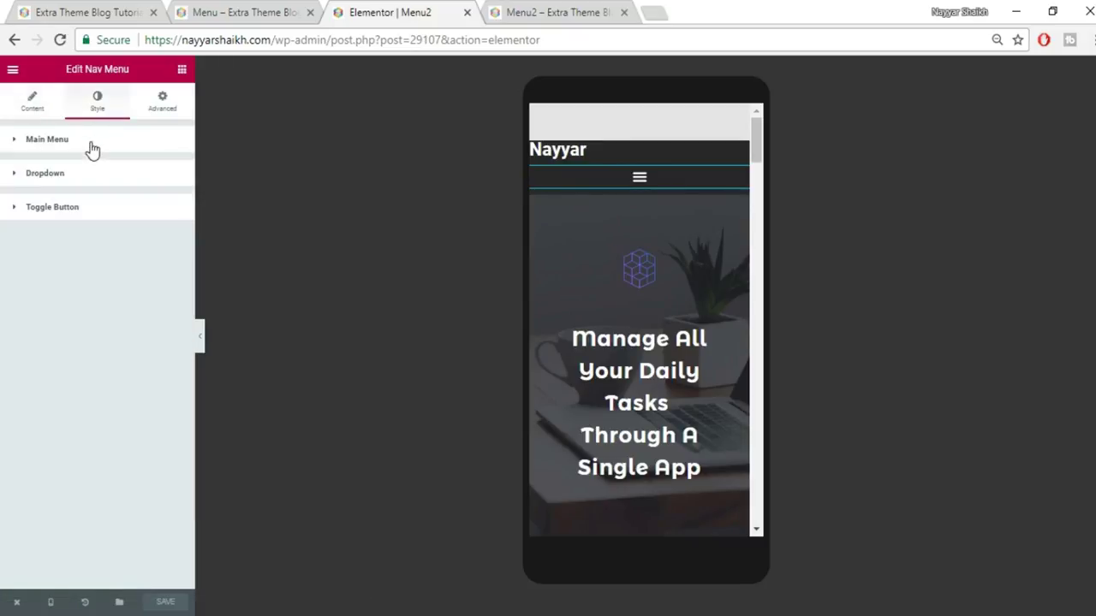
left_click(77, 214)
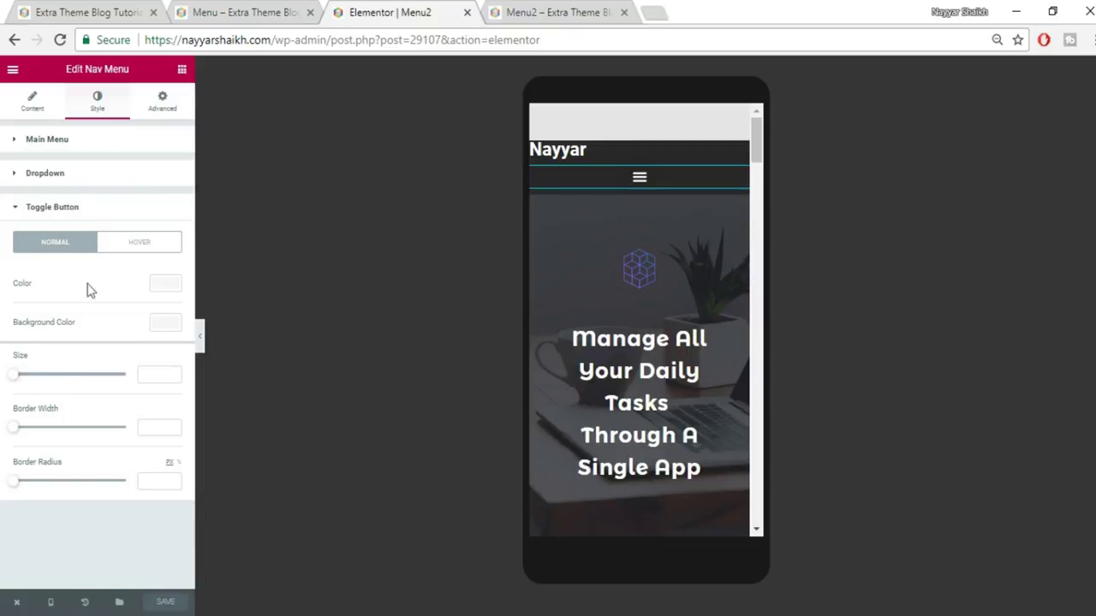
left_click_drag(15, 377, 72, 383)
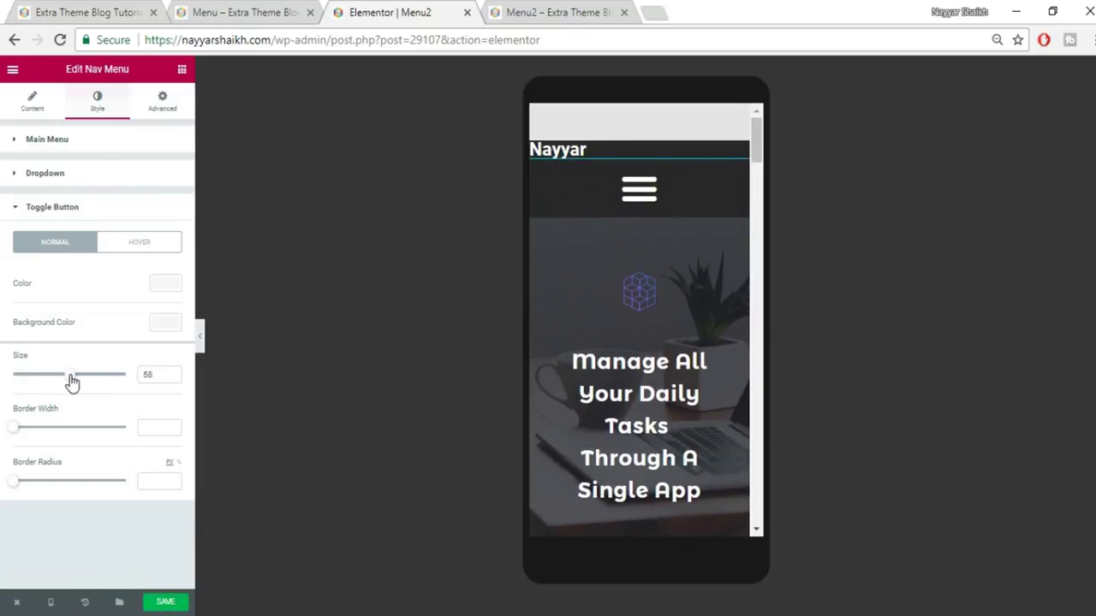
- Centre the header heading on mobile, set its mobile font size to 64 px and save the page
left_click(581, 153)
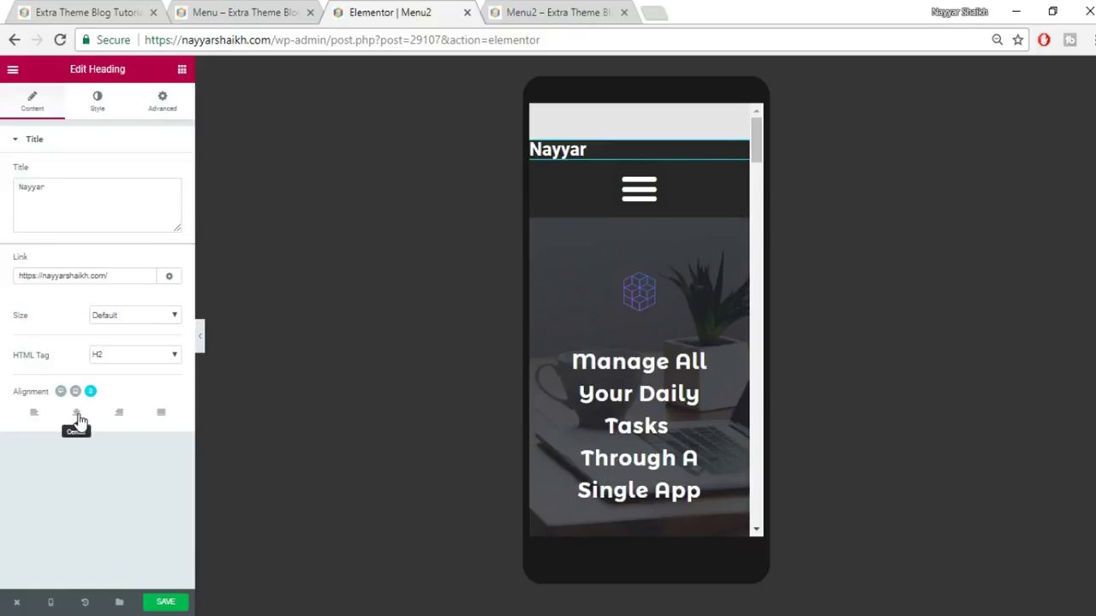
left_click(77, 414)
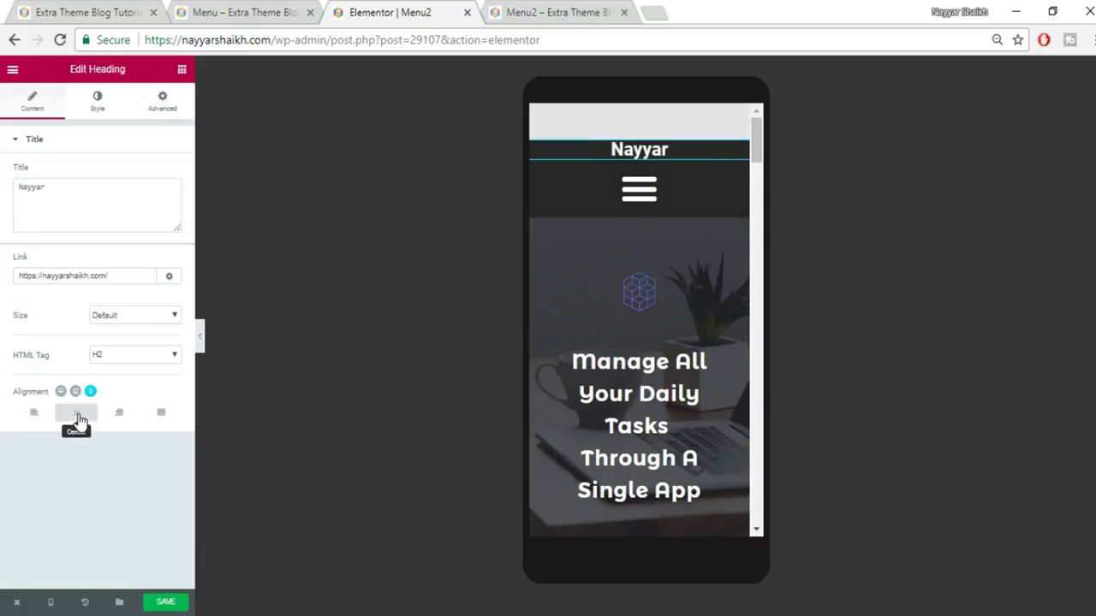
left_click(100, 113)
left_click(171, 210)
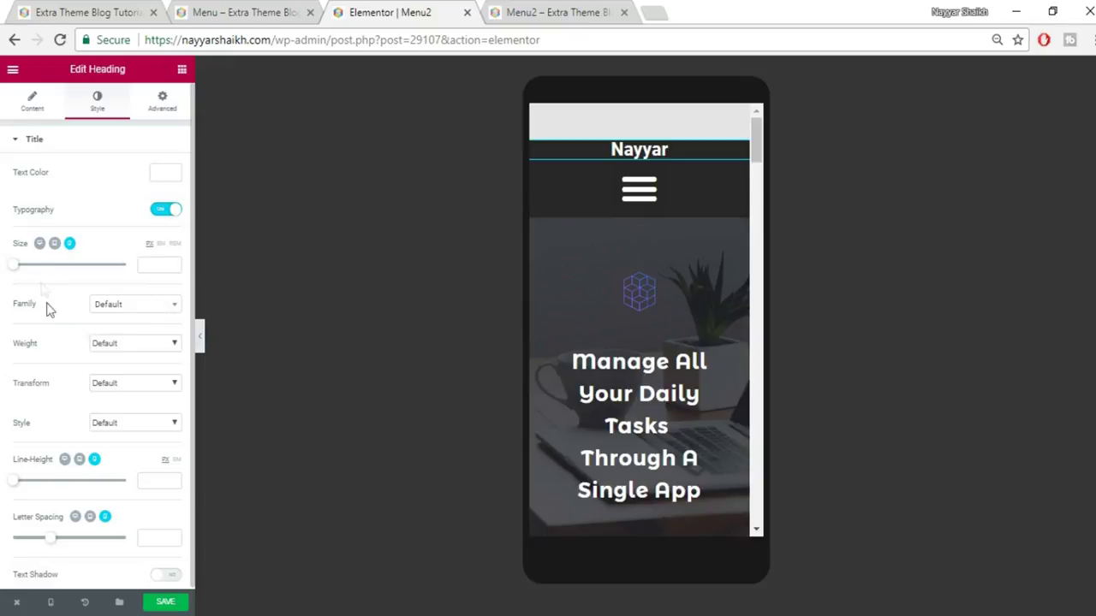
left_click_drag(26, 271, 54, 274)
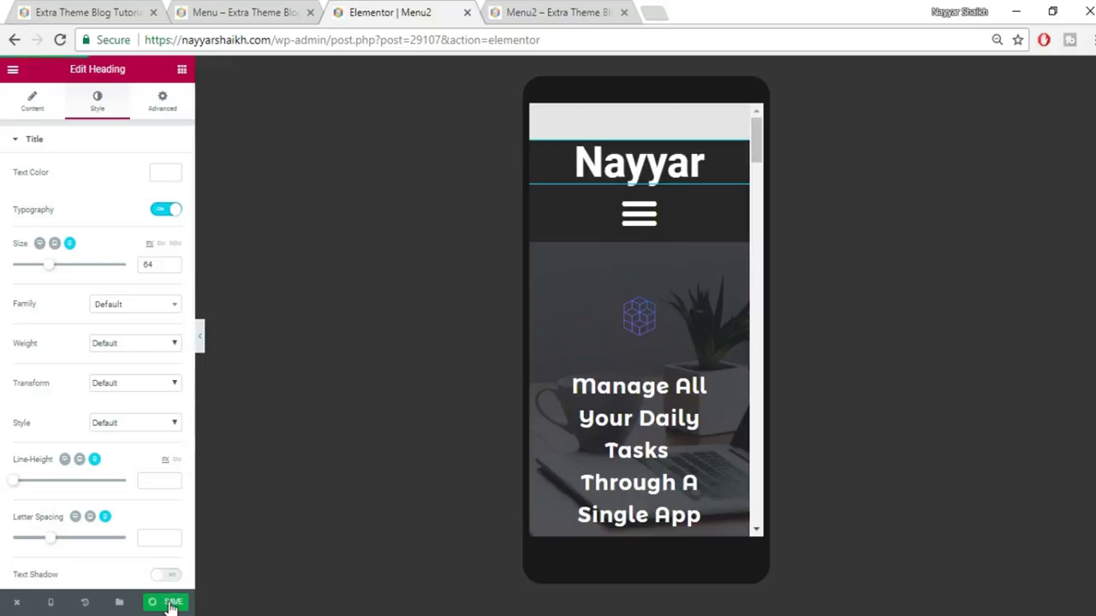
- Return to the desktop preview and save the header section to the library as Menu2
mouse_move(49, 602)
left_click(75, 519)
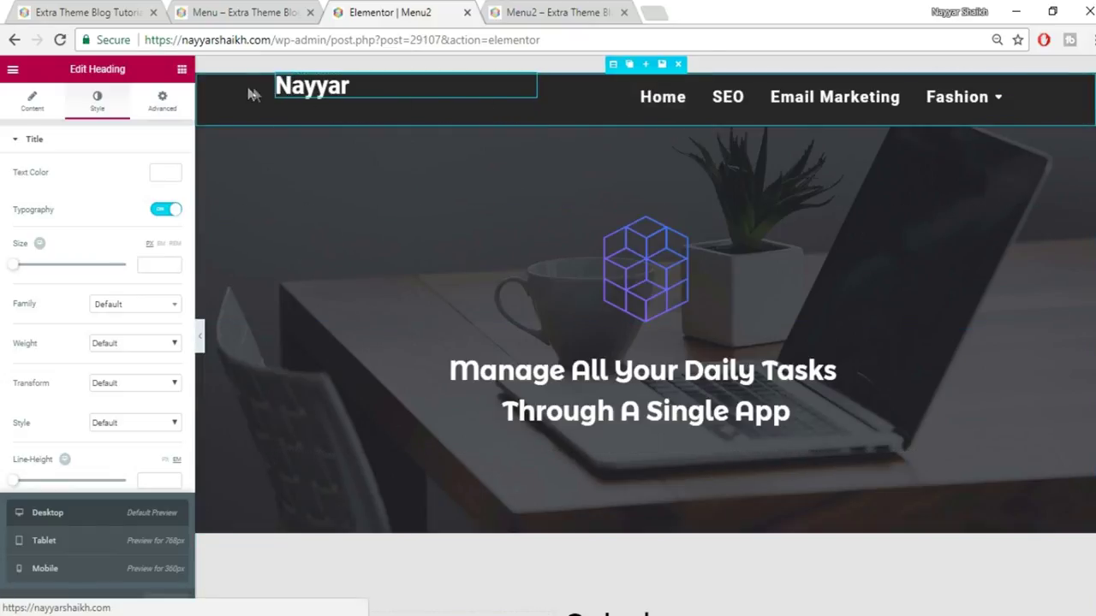
left_click(663, 66)
left_click(502, 306)
type("Menu2")
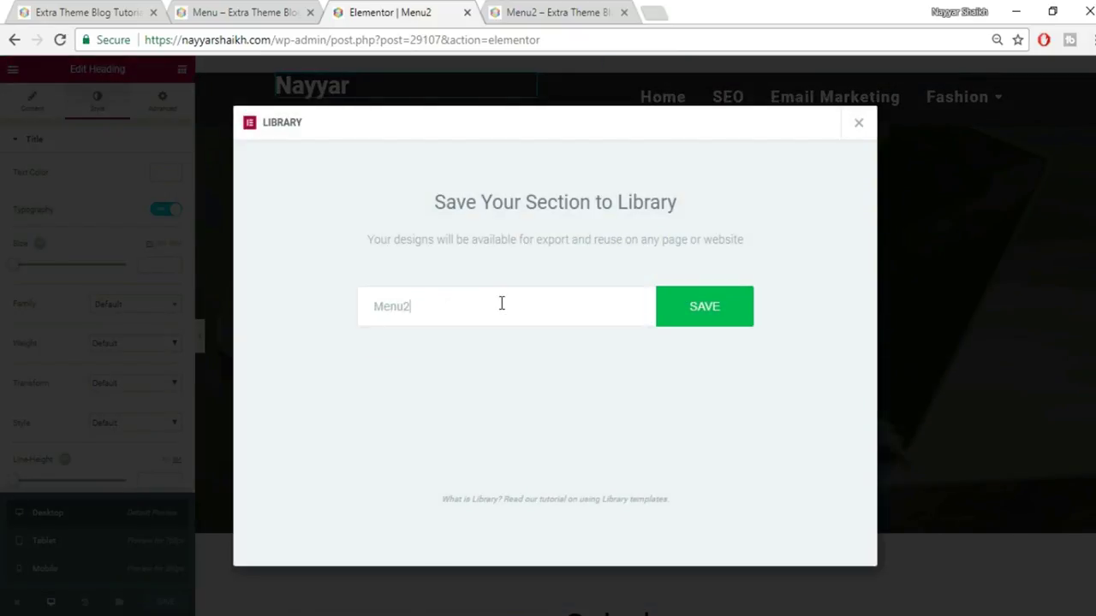
left_click(705, 306)
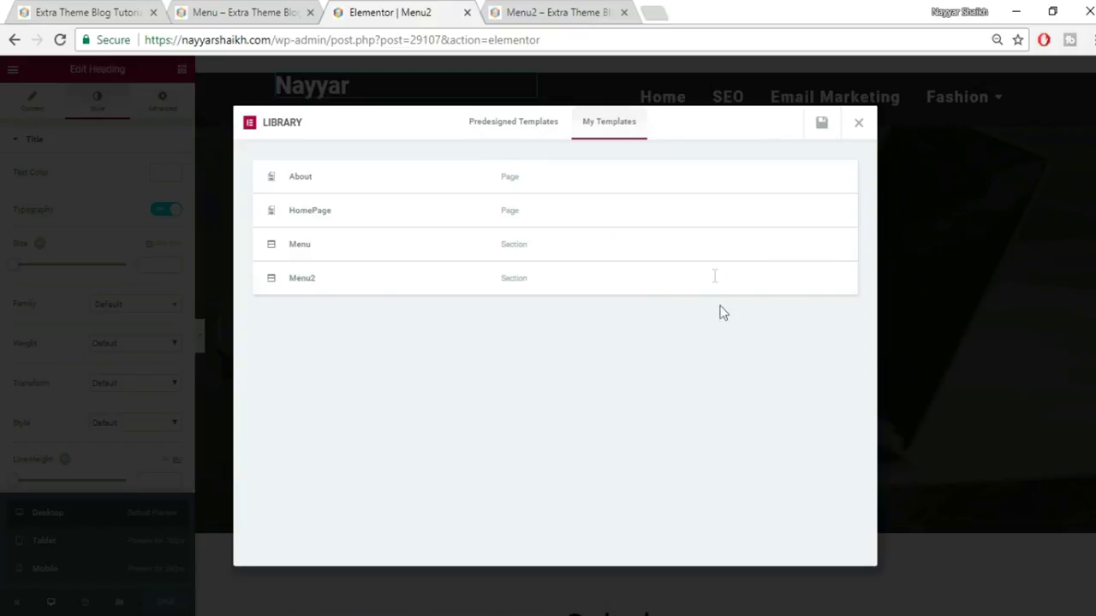
left_click(858, 124)
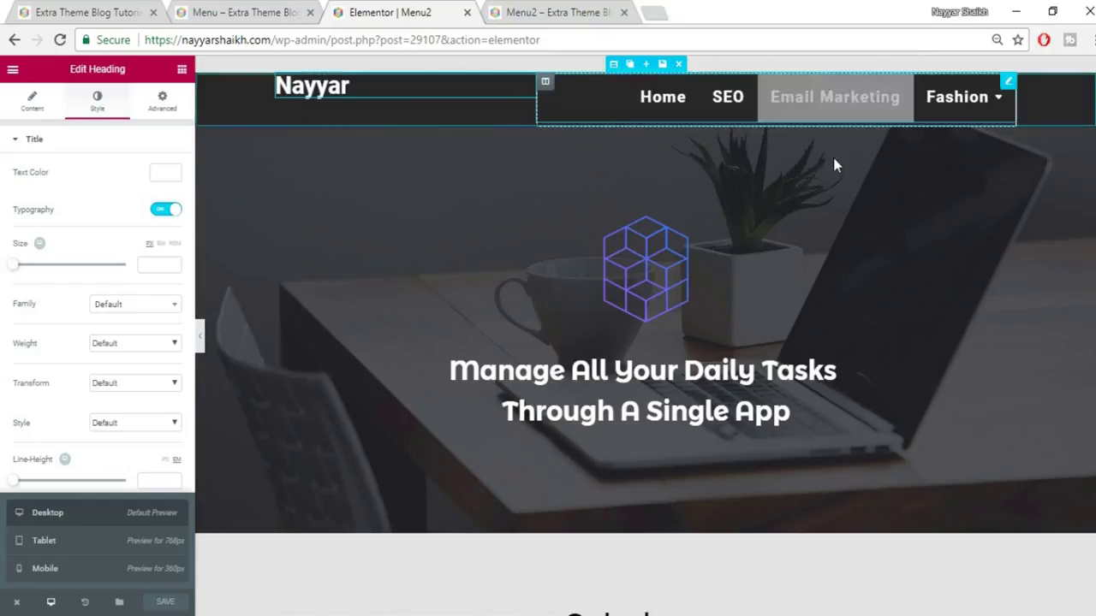
- Delete the header section and insert the saved Menu2 template above the hero section in its place
left_click(678, 65)
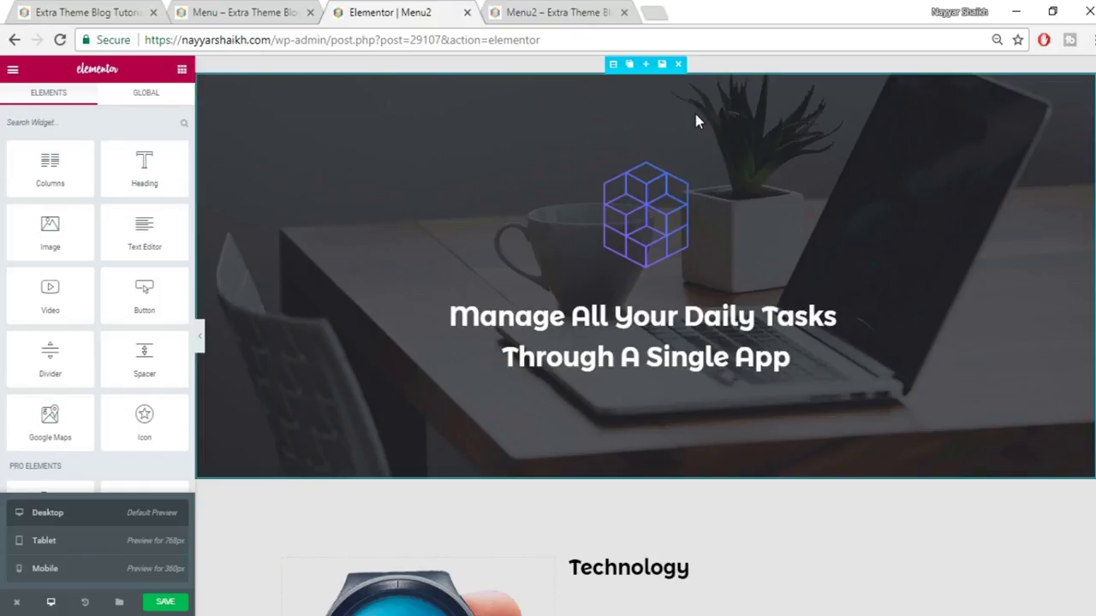
left_click(646, 67)
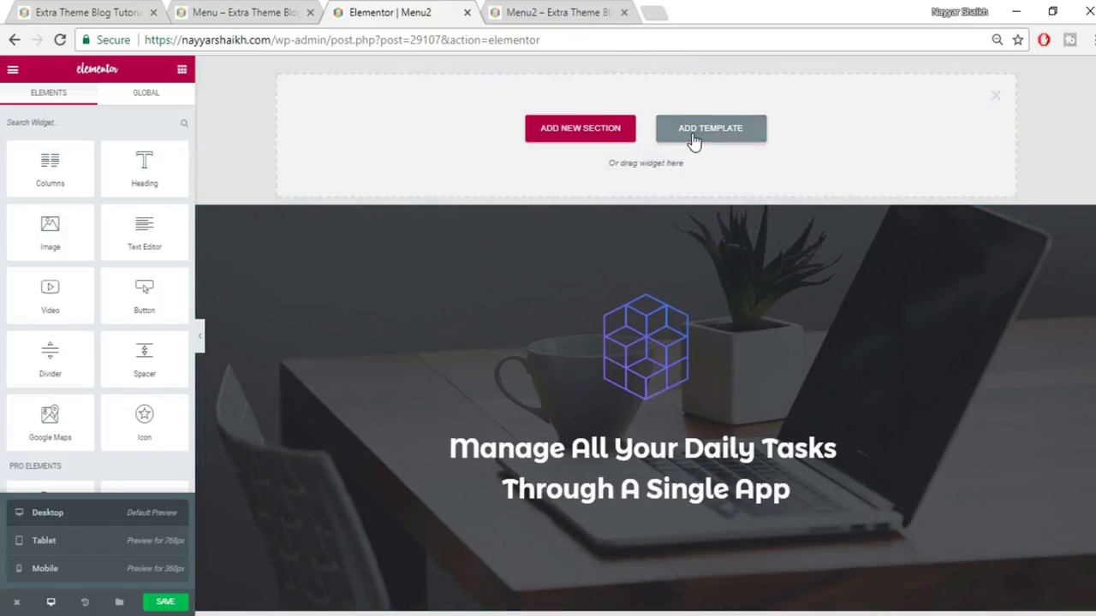
left_click(693, 137)
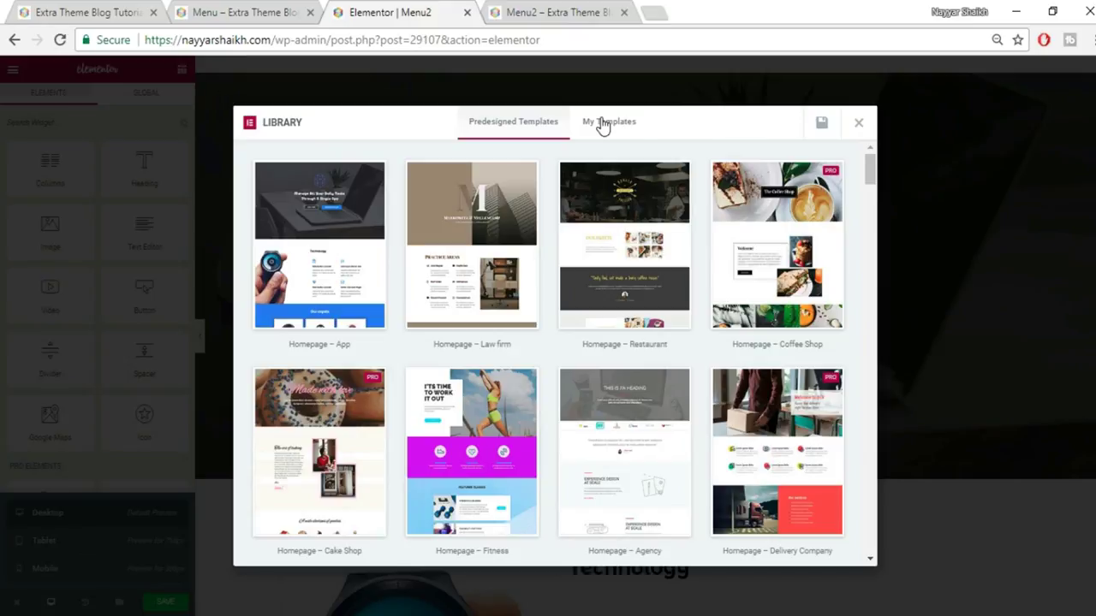
left_click(604, 125)
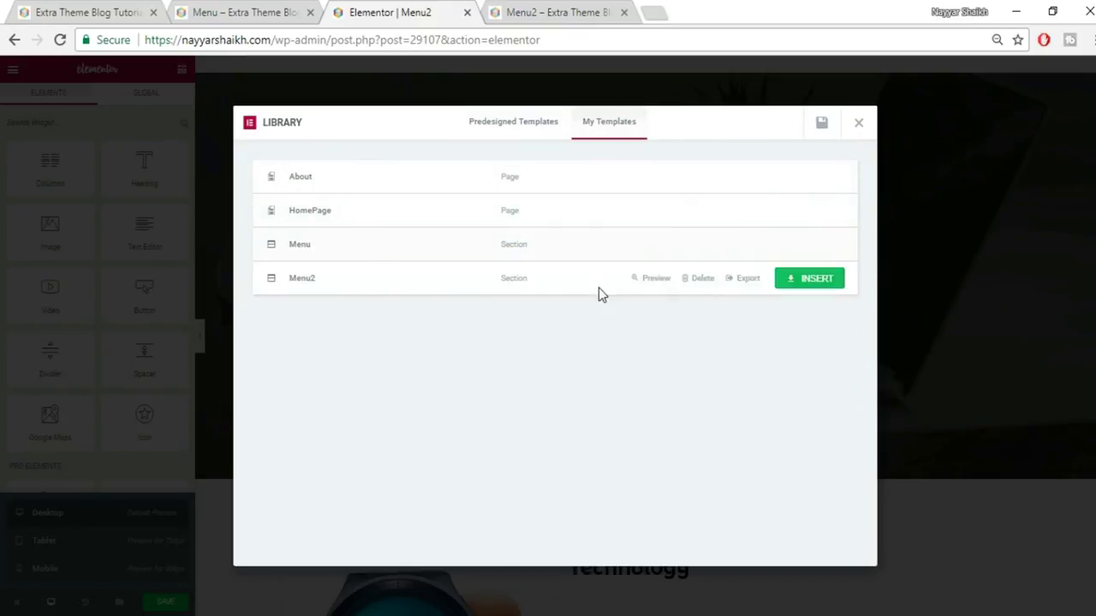
left_click(805, 285)
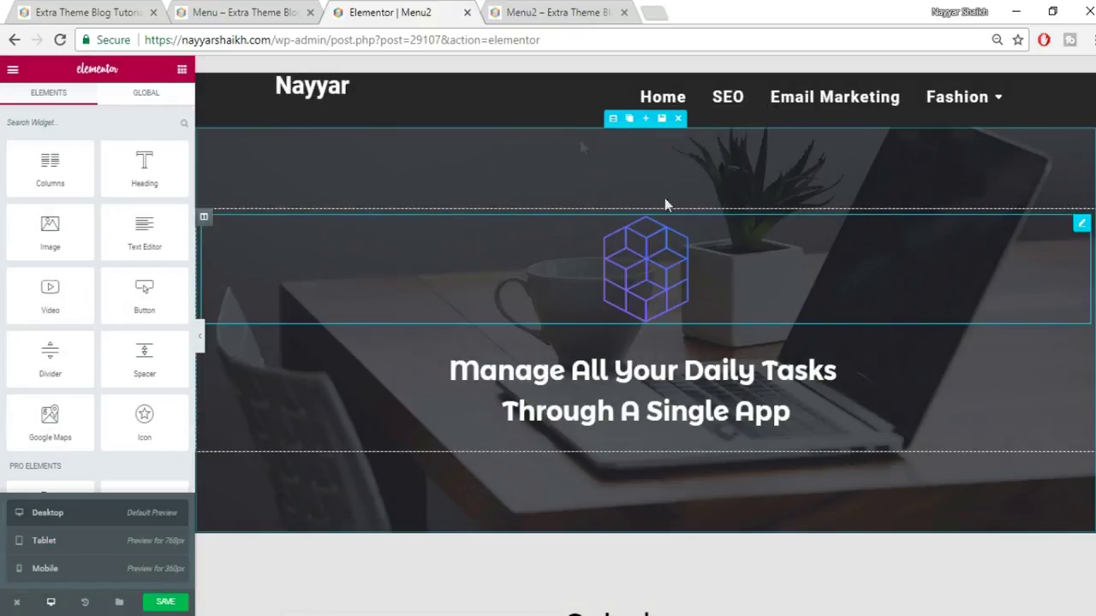
mouse_move(943, 112)
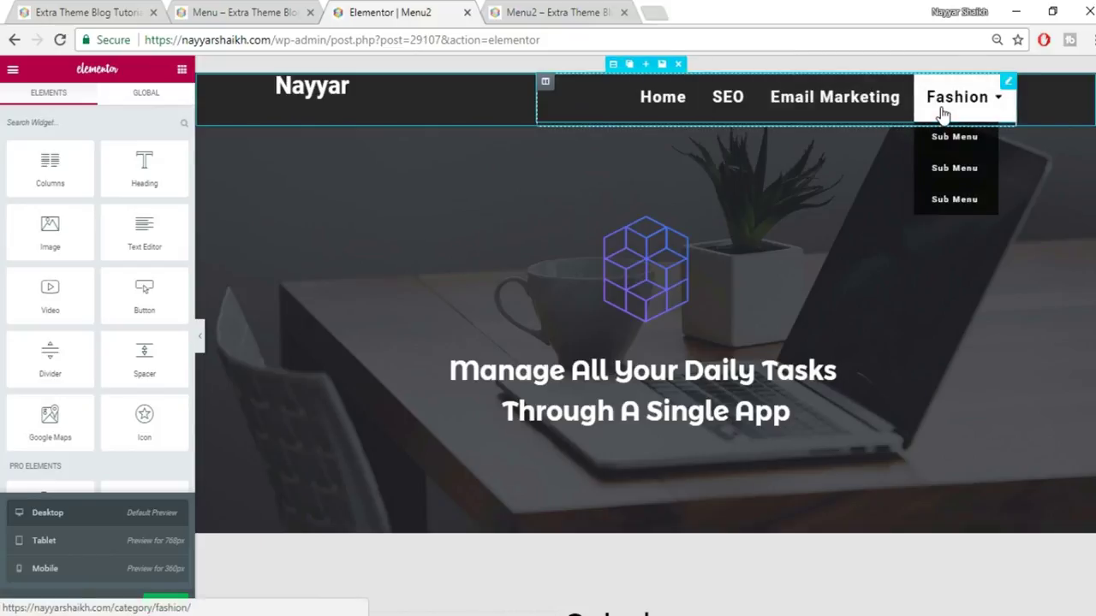